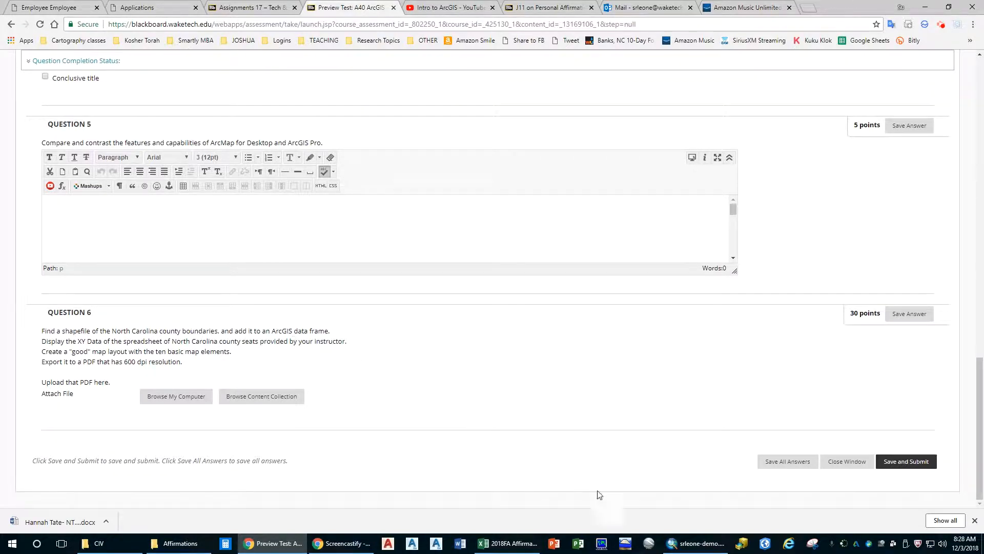
Step: Switch to ArcMap and close the already open demo map document
click(690, 549)
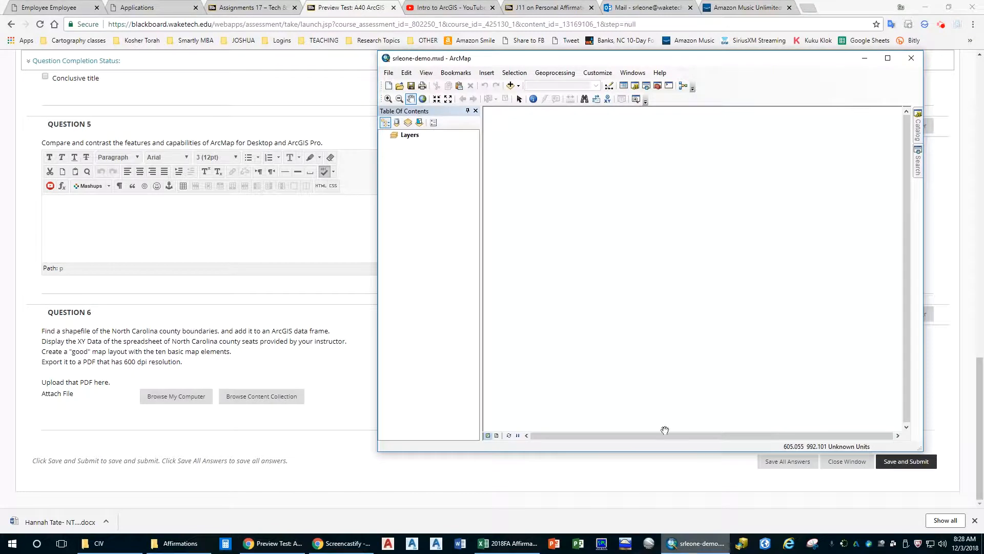
click(15, 546)
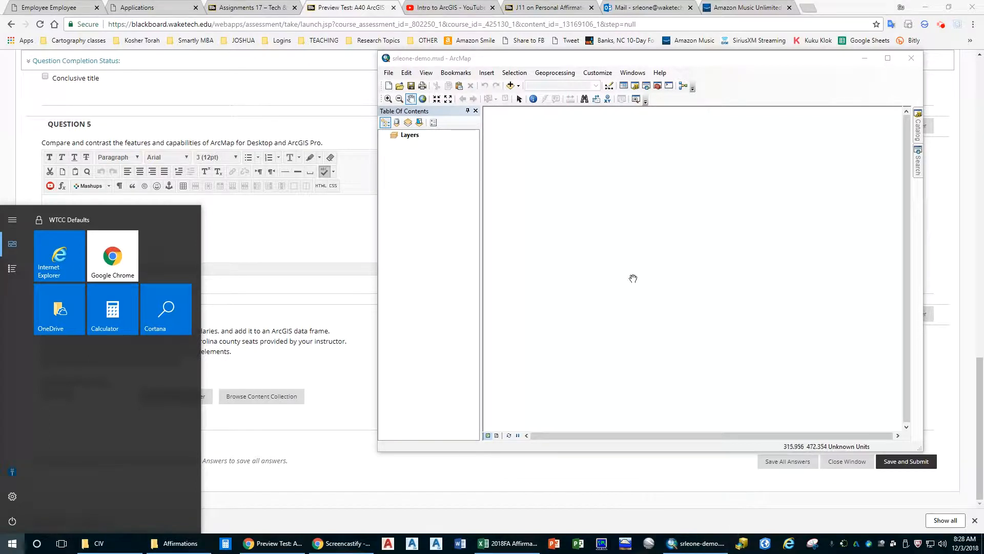
click(449, 183)
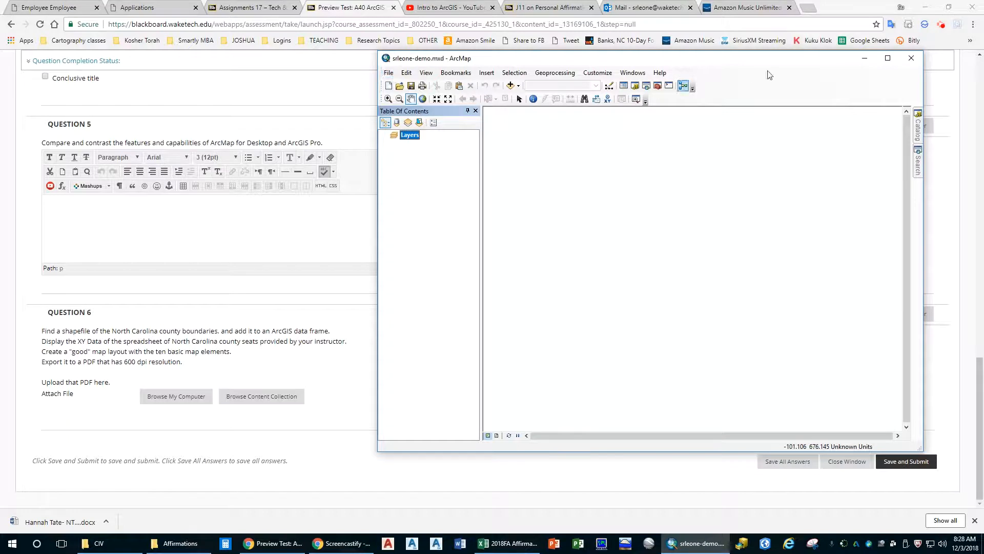
click(910, 60)
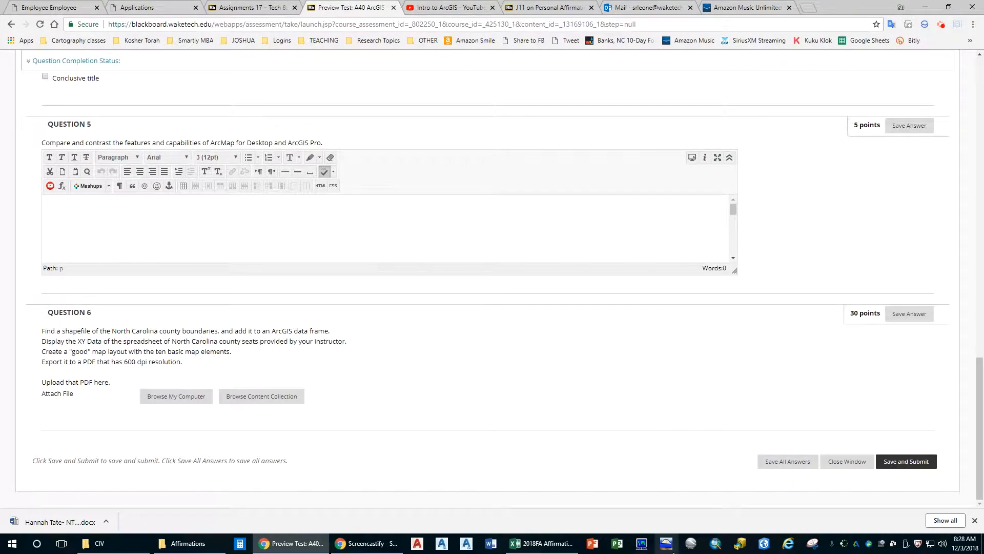
Step: Start ArcMap with a new blank map and save it over the existing demo map document in the ArcGIS folder
click(716, 545)
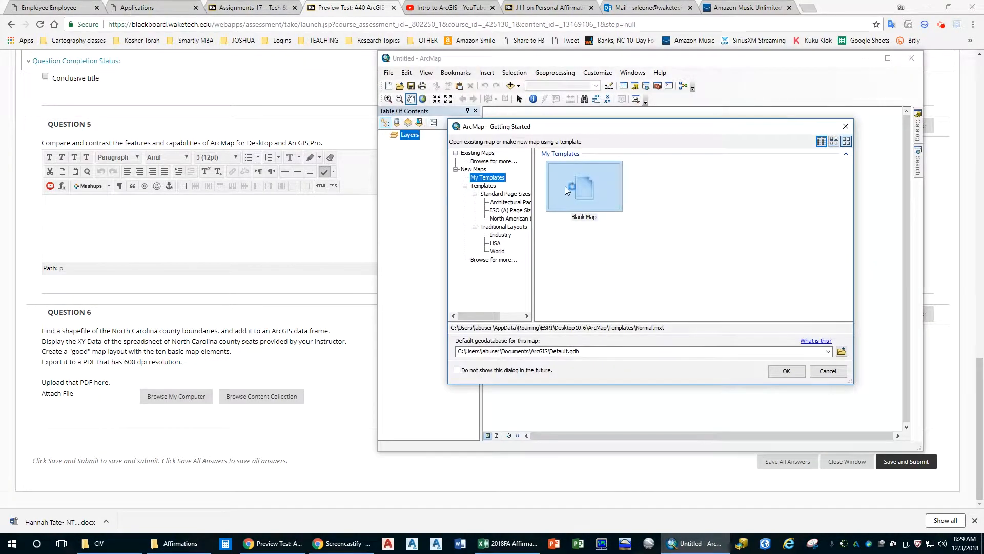
click(790, 373)
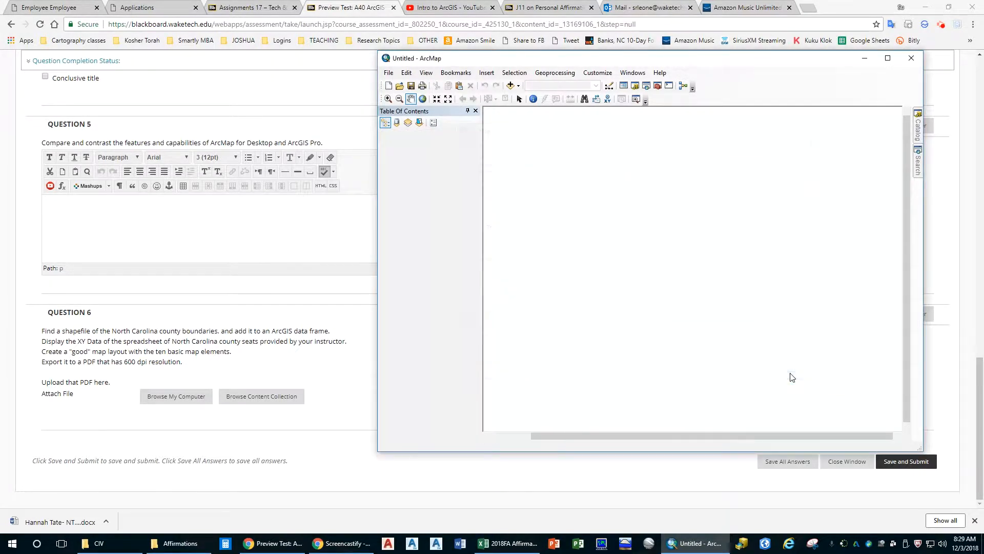
click(411, 87)
click(615, 198)
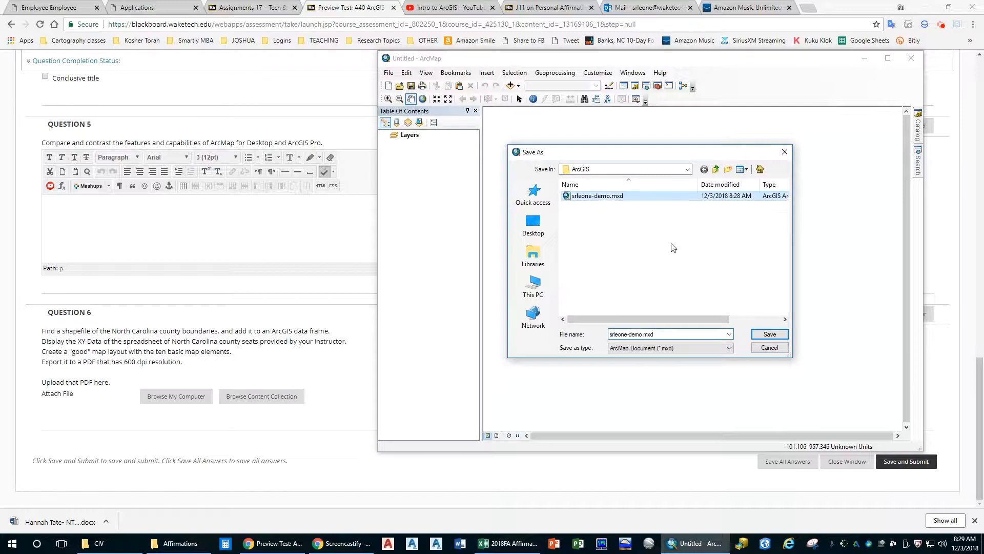
click(754, 335)
click(515, 274)
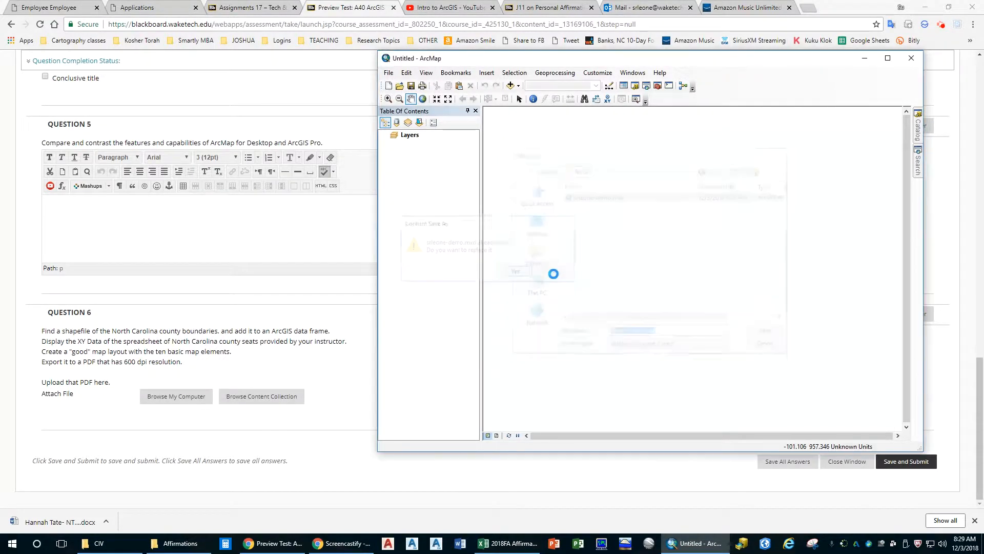
Step: Set the map document properties to store relative pathnames to data sources
click(388, 74)
click(435, 254)
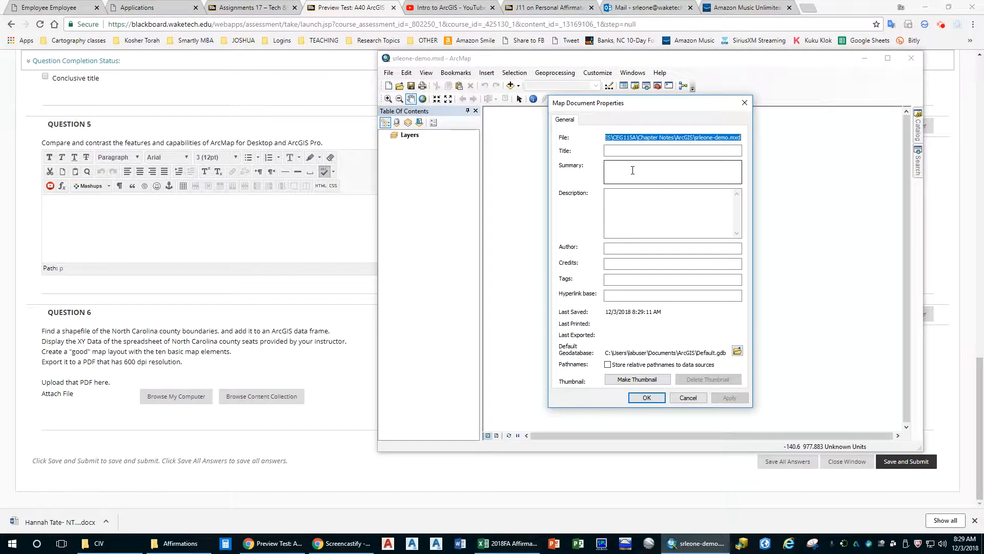
click(608, 364)
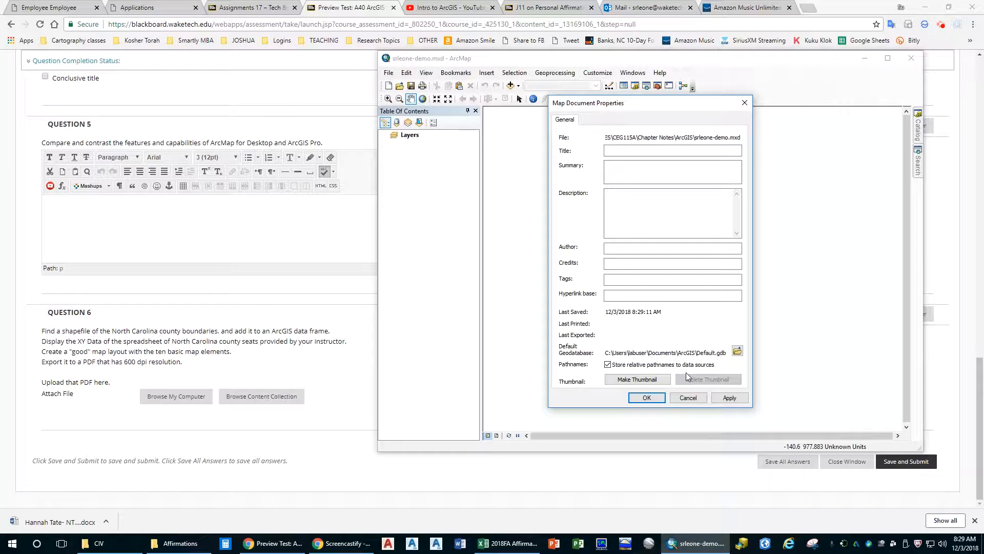
click(727, 398)
click(650, 398)
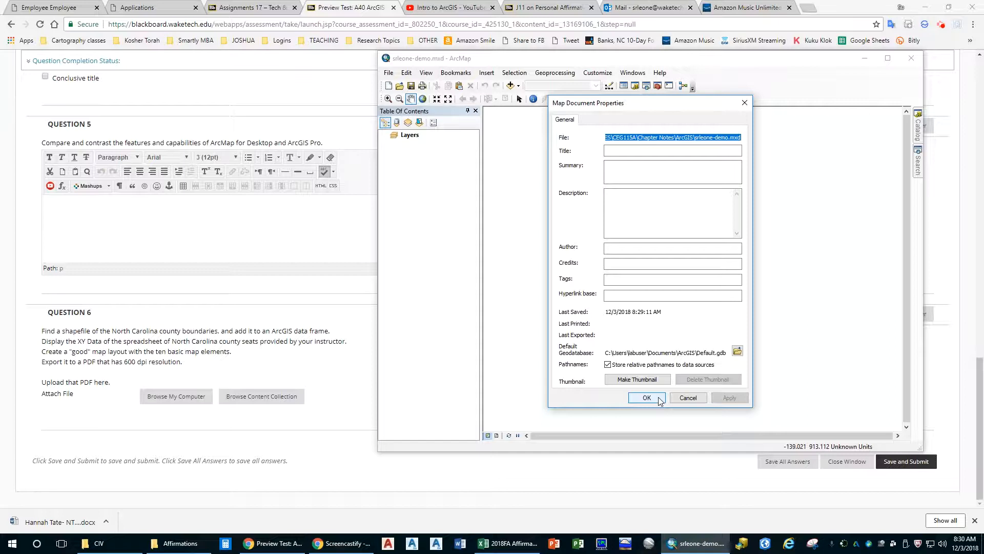
click(658, 399)
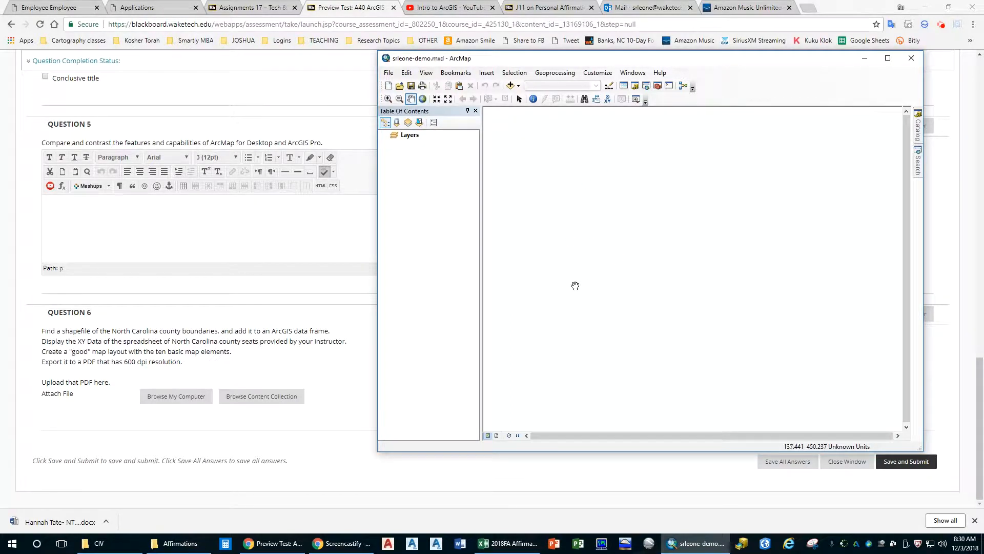
click(409, 138)
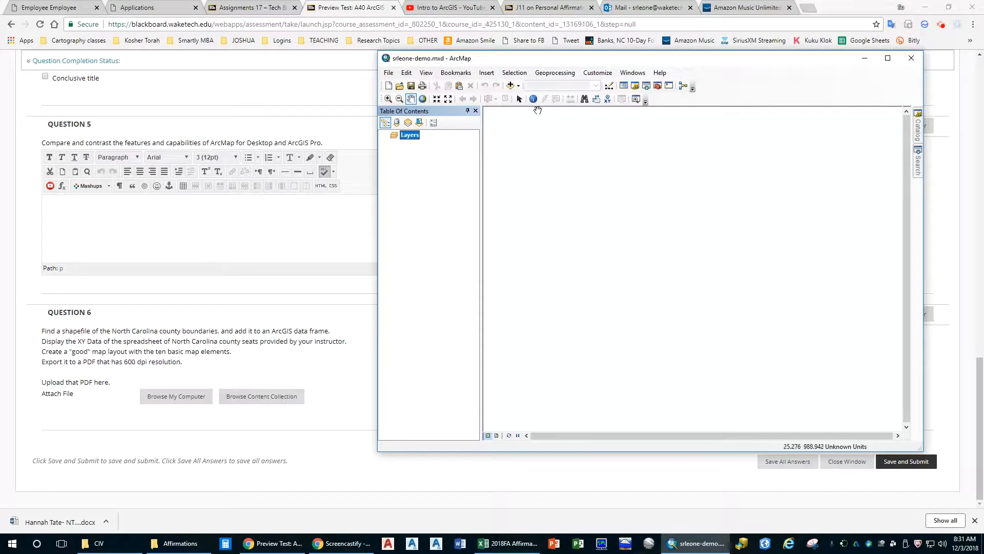
click(519, 88)
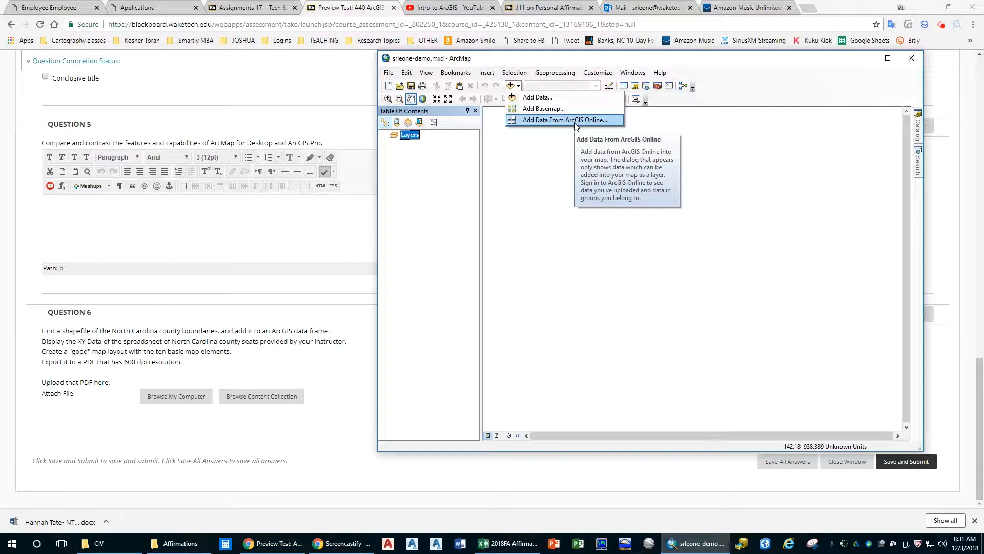
click(827, 167)
Step: Pin the Catalog window open and expand its Folder Connections
mouse_move(917, 132)
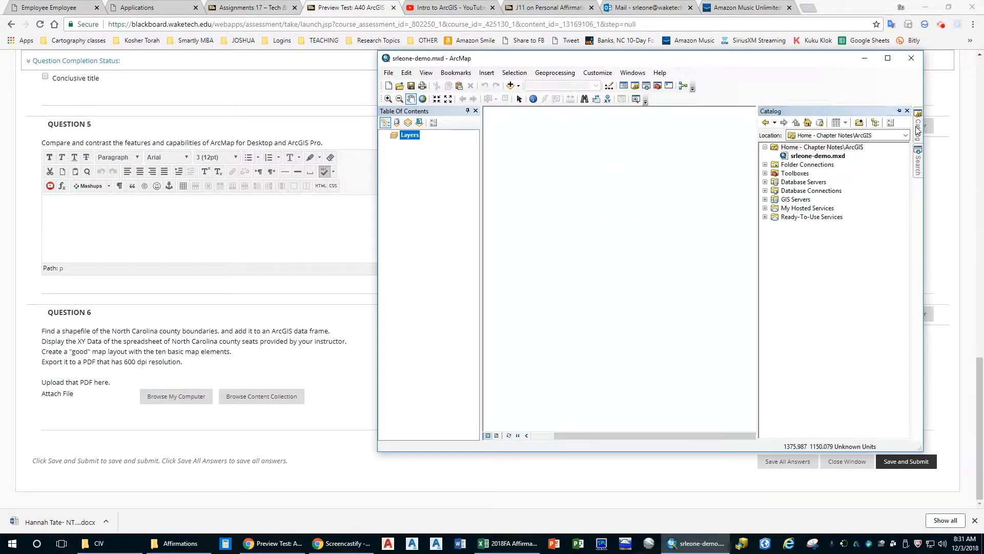
click(899, 111)
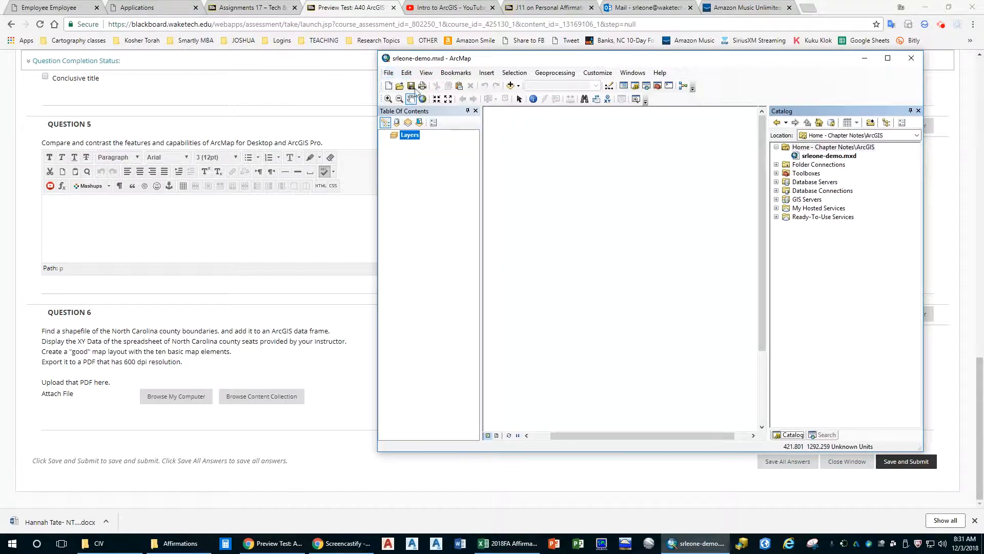
click(801, 148)
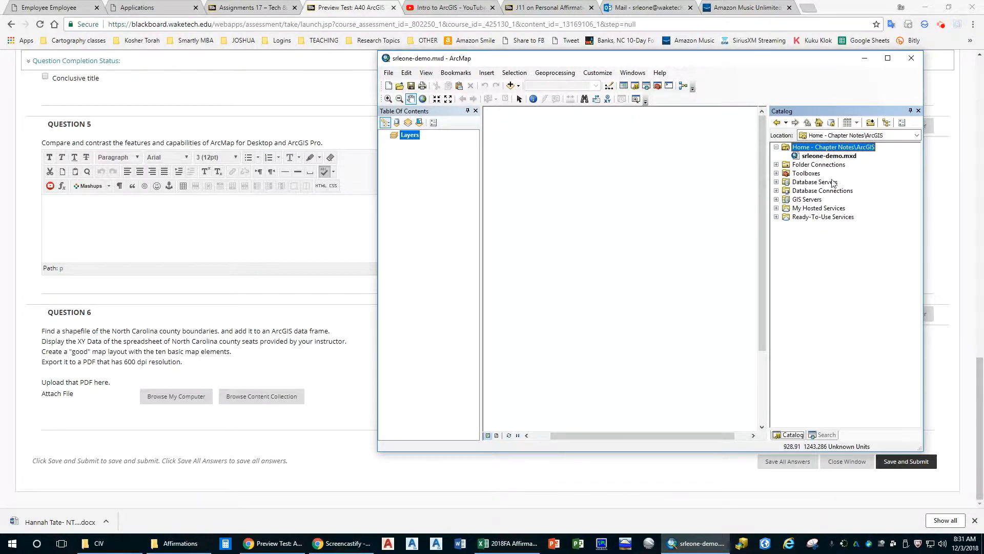
click(776, 165)
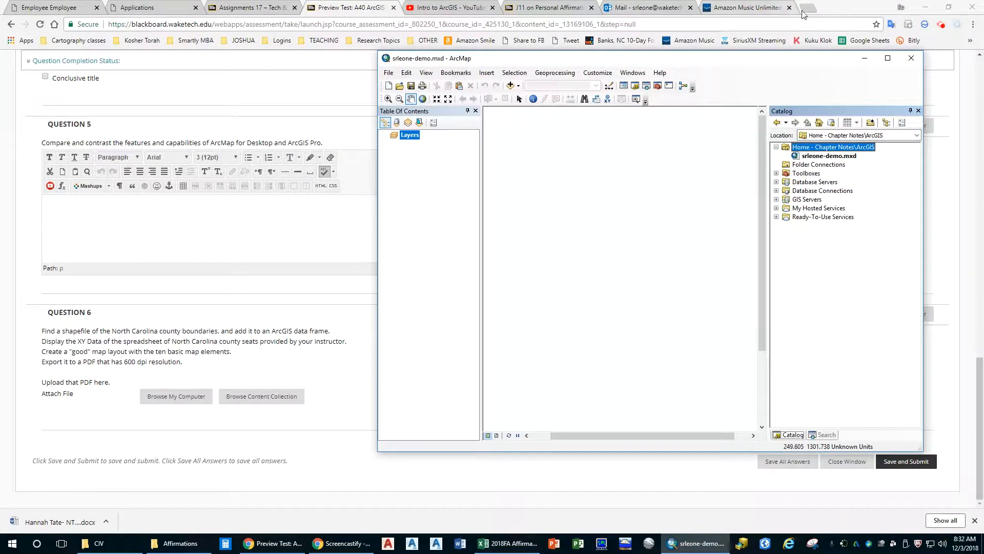
Step: Switch to Chrome and search Google for "north carolina county shapefile"
click(750, 8)
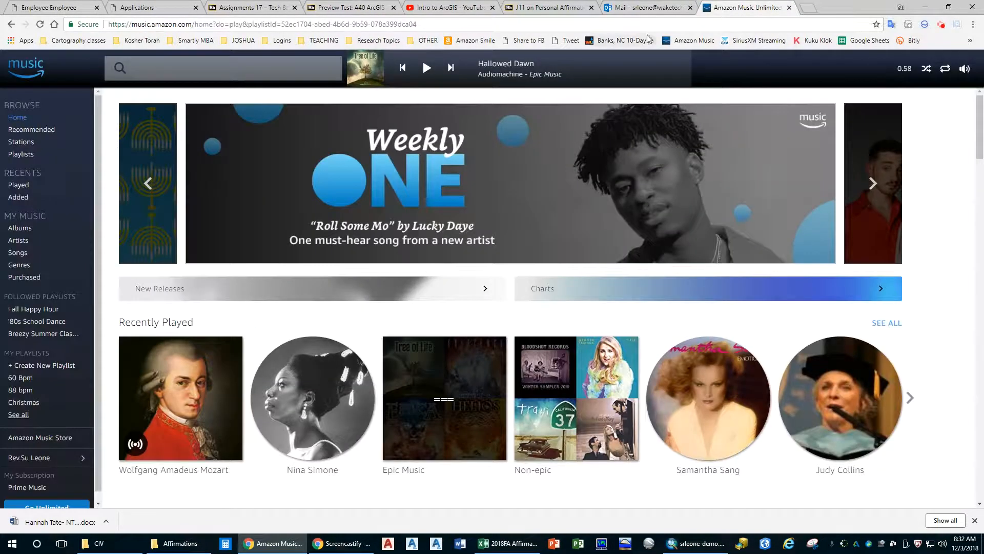
click(647, 26)
text(sh)
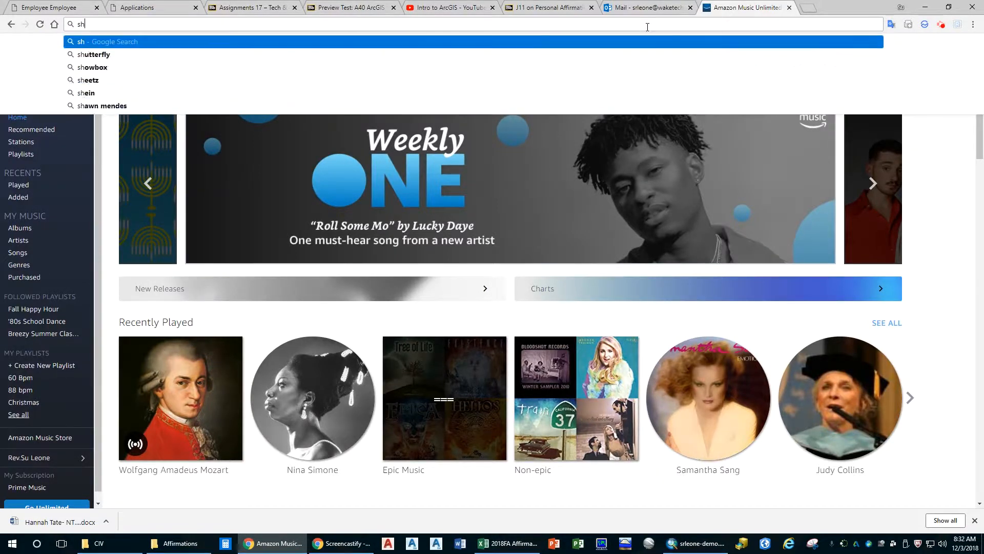
text(apefile n)
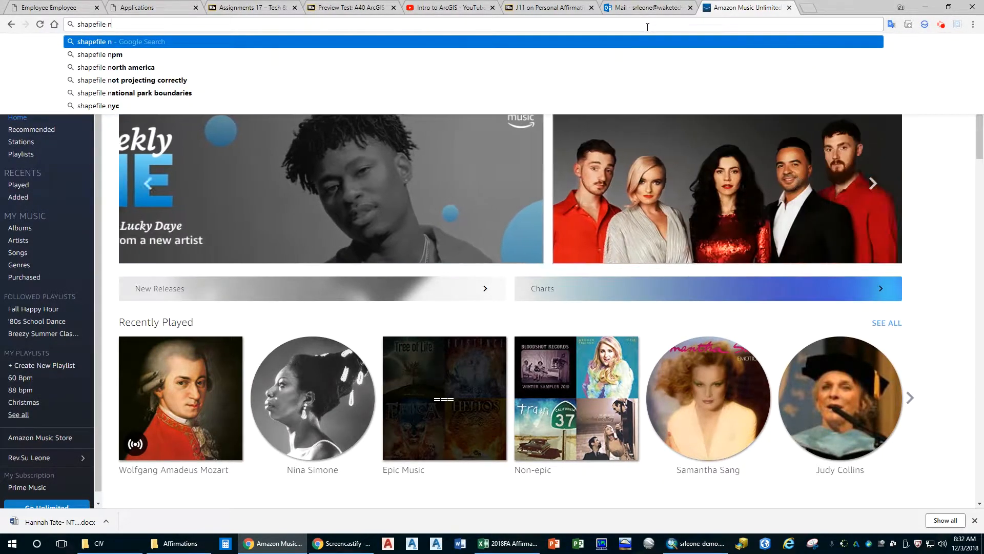
text(orth carolina count)
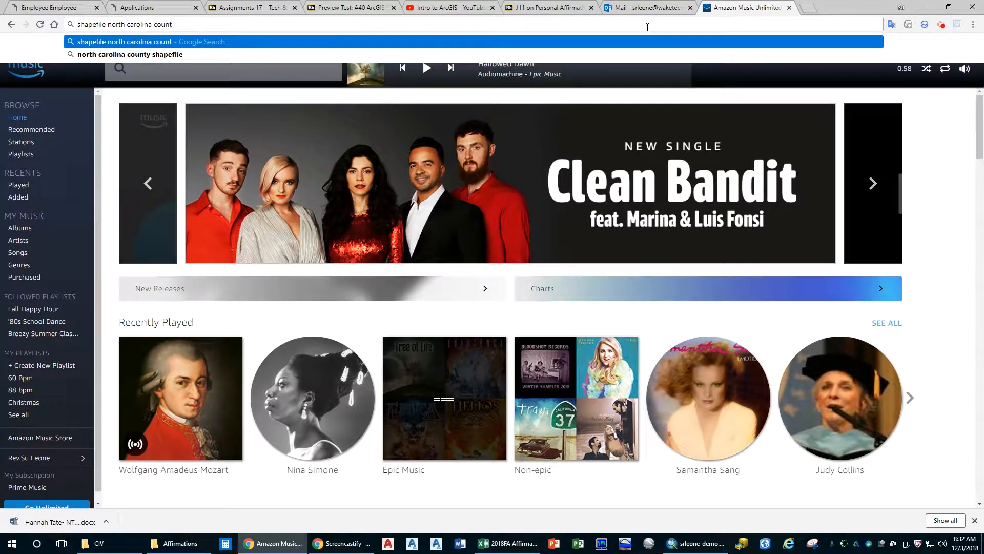
click(141, 52)
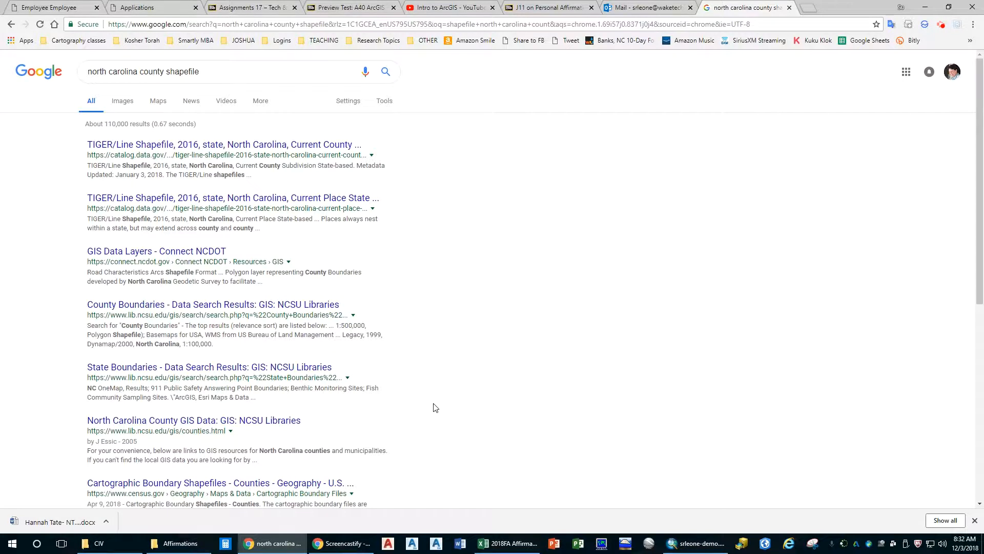
Step: Look through the search results and open the Connect NCDOT GIS Data Layers page in a new tab
scroll(435, 407, down, 2)
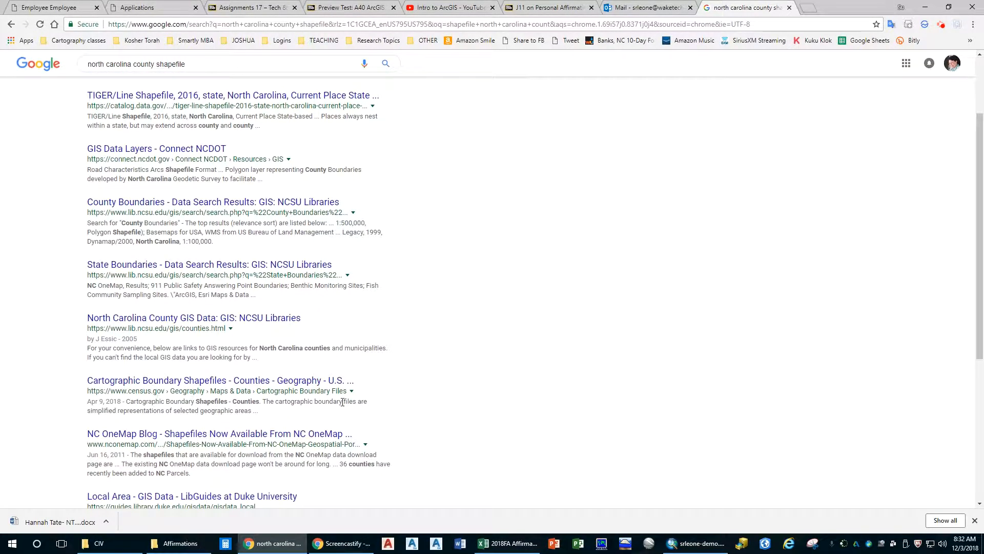
scroll(554, 420, down, 1)
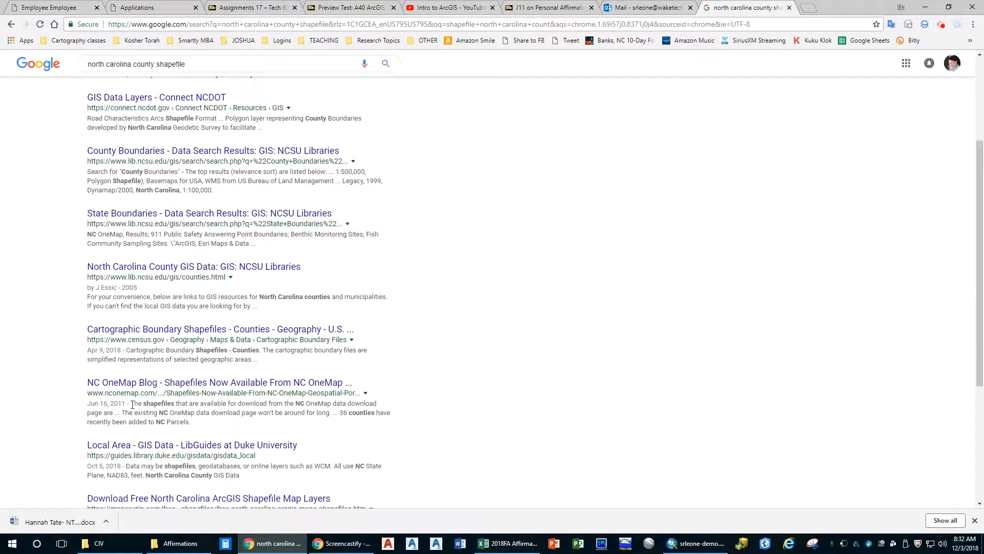
scroll(423, 404, up, 1)
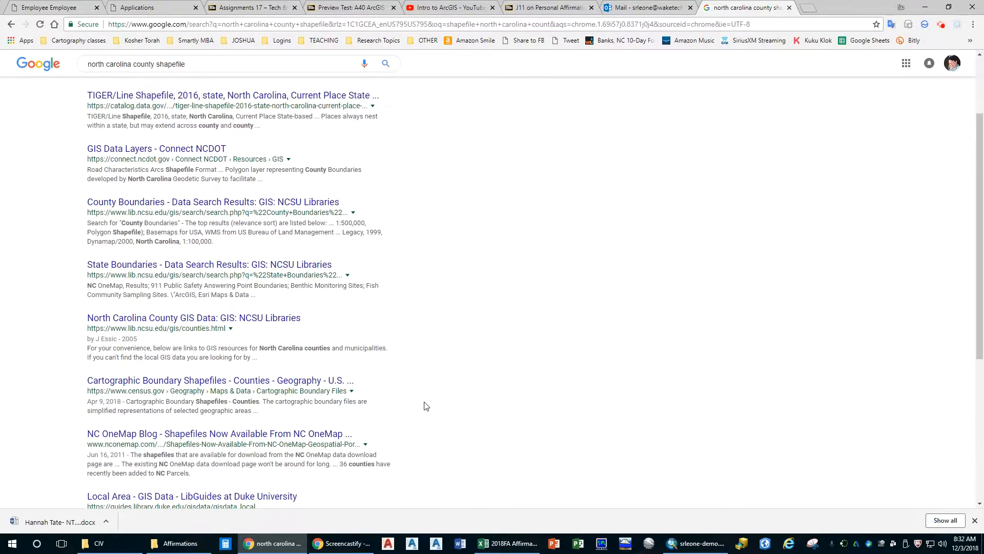
scroll(424, 406, down, 2)
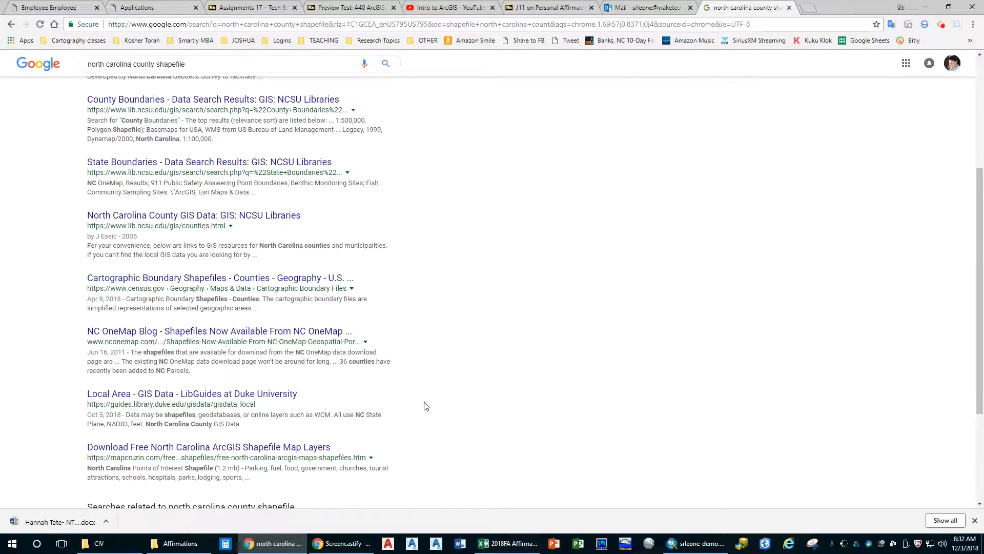
scroll(425, 406, up, 5)
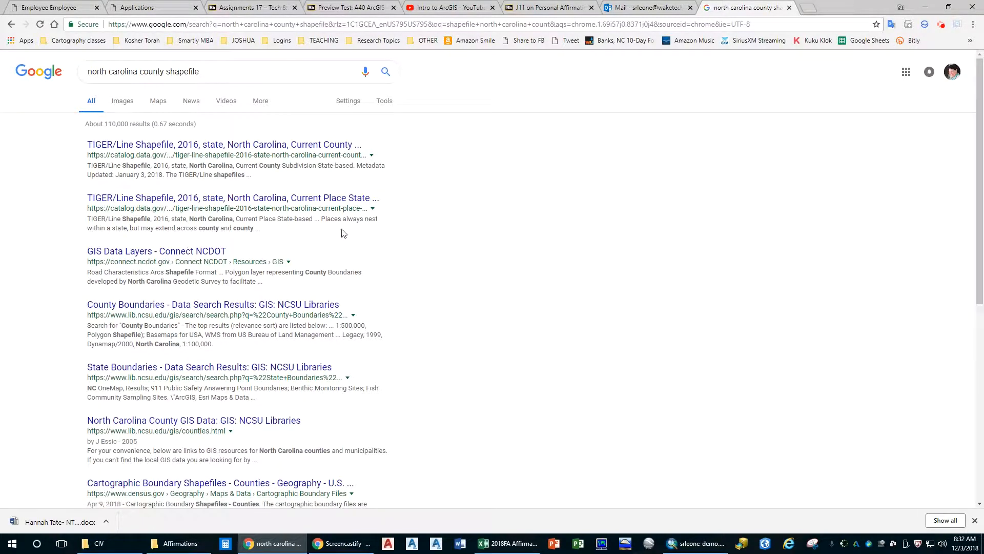
right_click(139, 255)
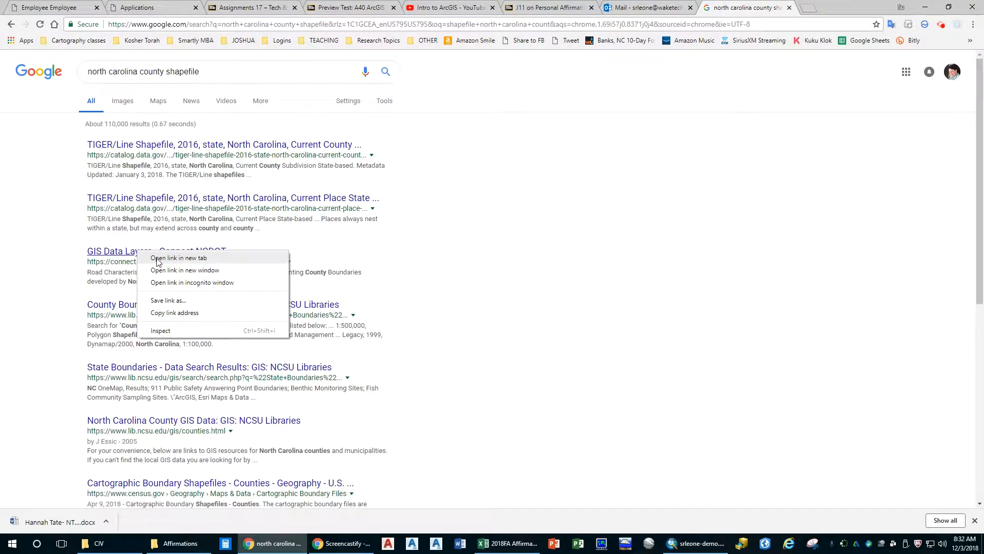
click(203, 259)
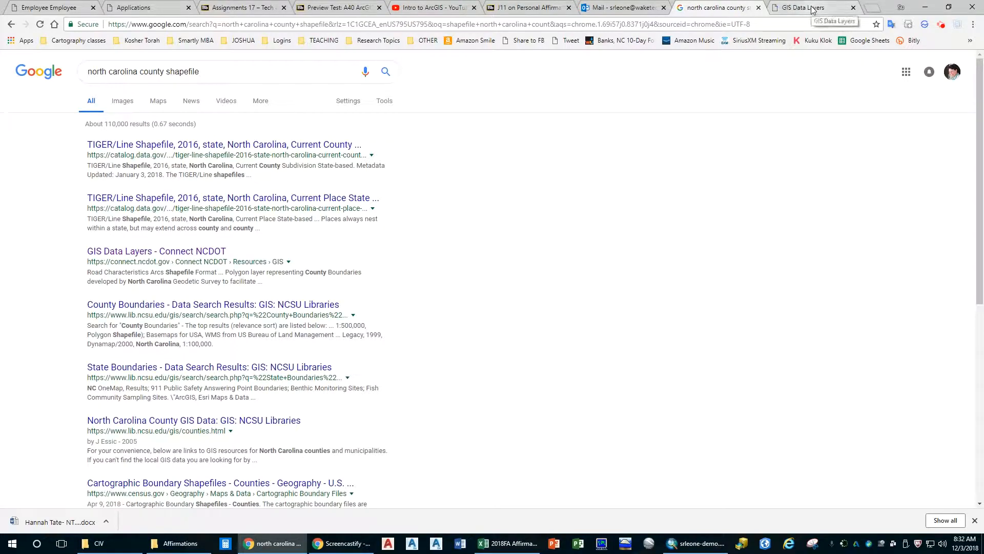
click(813, 8)
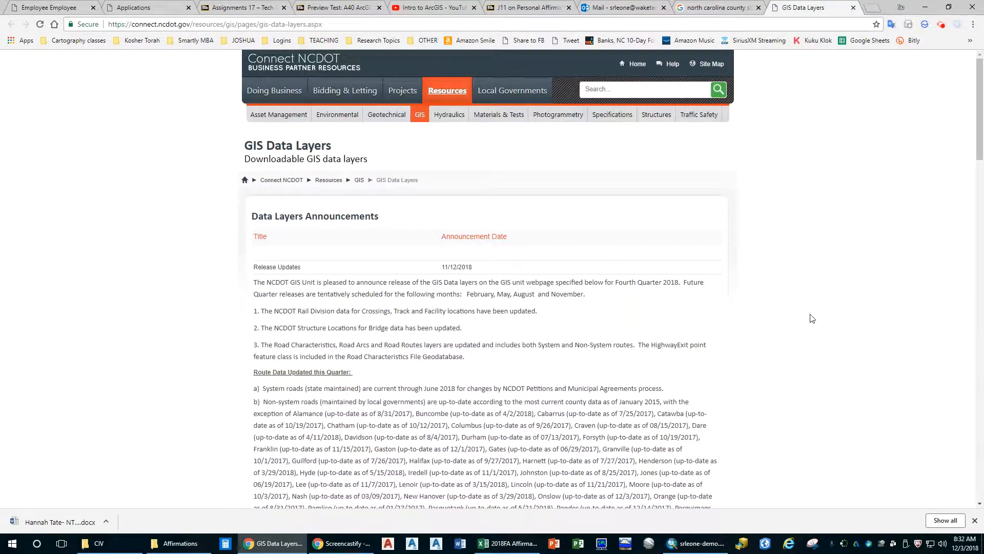
Step: Find the Boundary Data section and start saving the zip file linked as County Boundary Shoreline
scroll(812, 319, down, 2)
scroll(812, 318, down, 10)
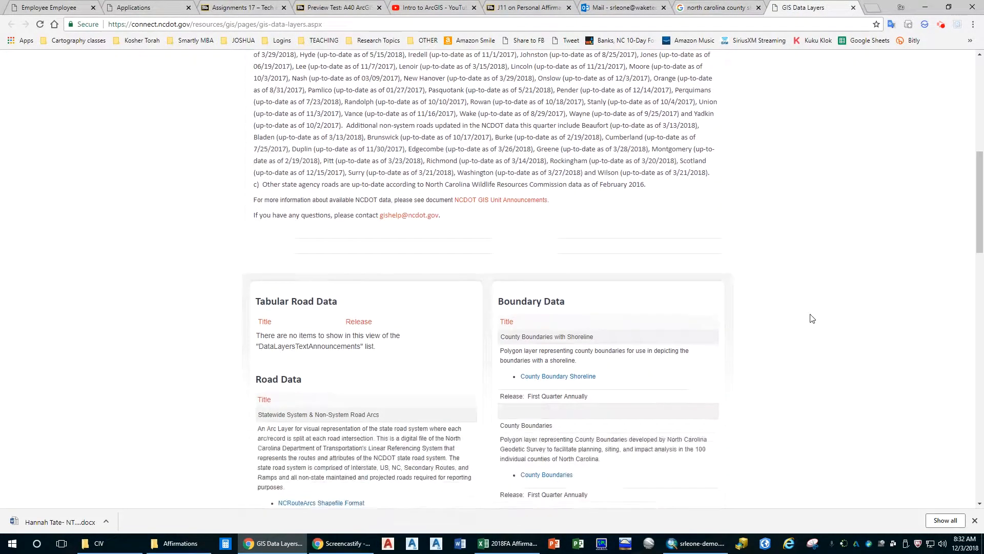
scroll(811, 318, down, 2)
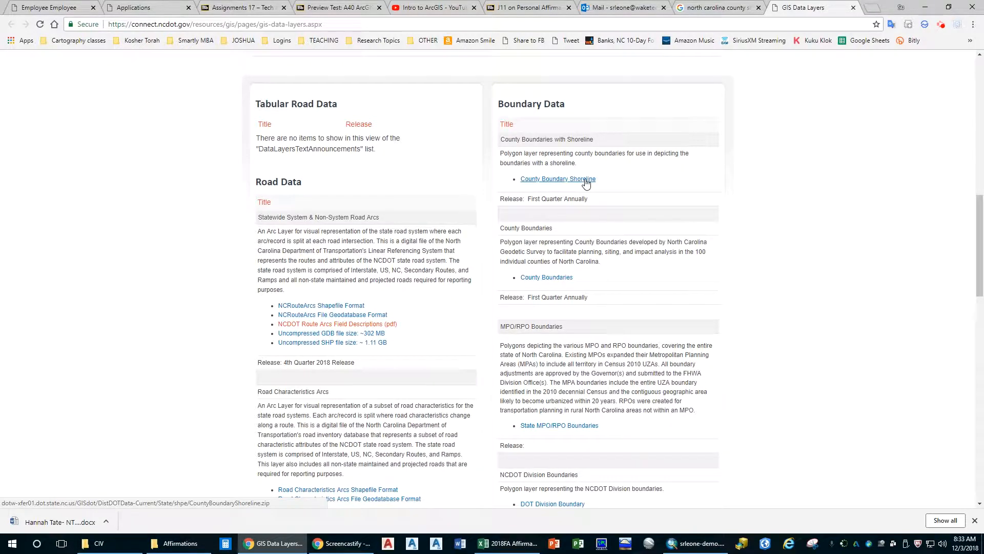
right_click(586, 183)
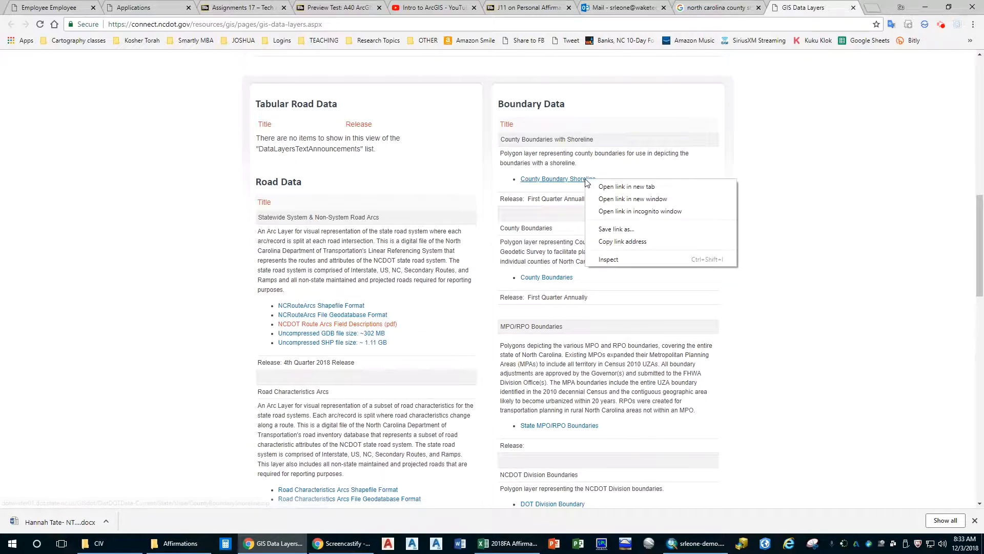
click(605, 230)
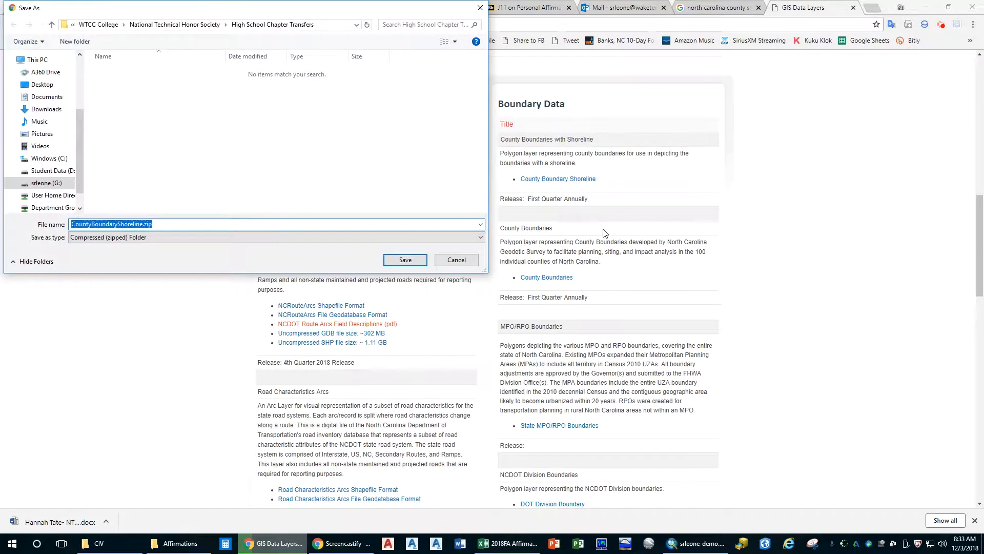
Step: Save CountyBoundaryShoreline.zip on the G: drive in TEACHING-COURSES\COURSES\CEG115A\Chapter Notes\ArcGIS
click(44, 183)
click(154, 104)
double_click(154, 105)
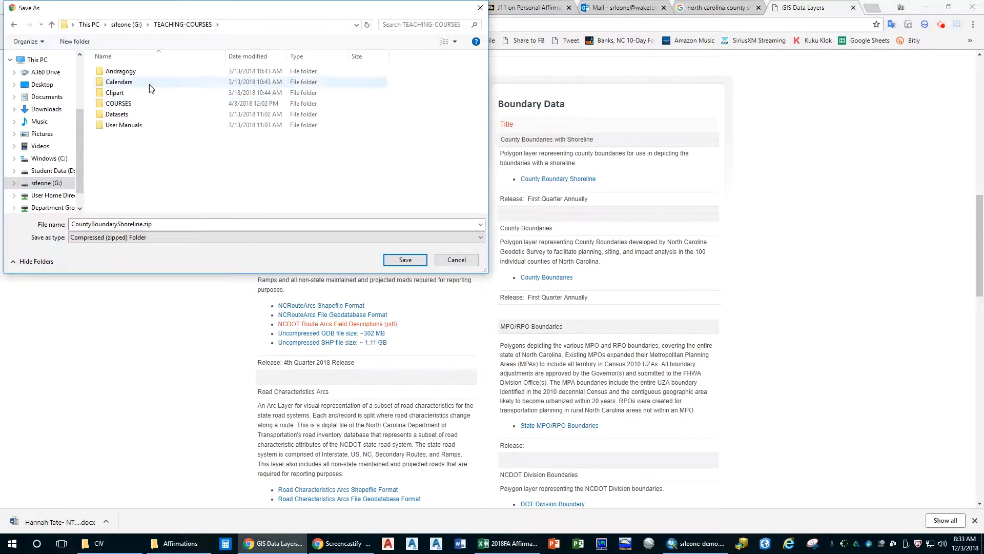
double_click(141, 104)
double_click(136, 92)
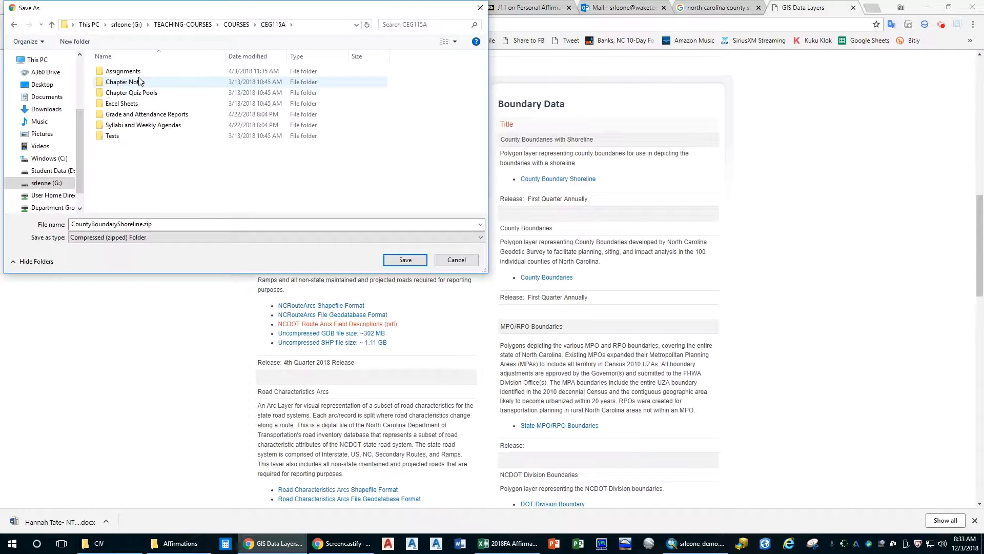
double_click(134, 82)
double_click(137, 75)
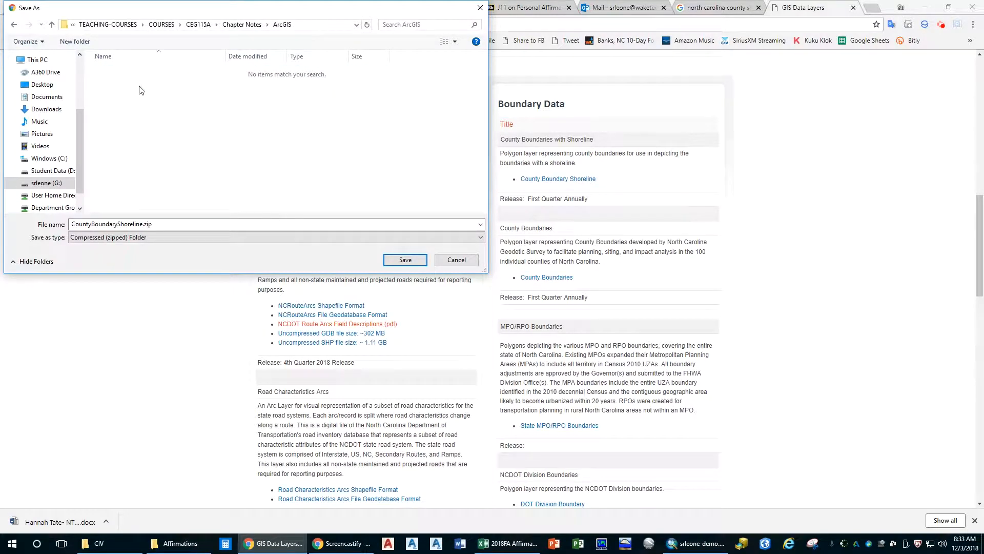
click(392, 259)
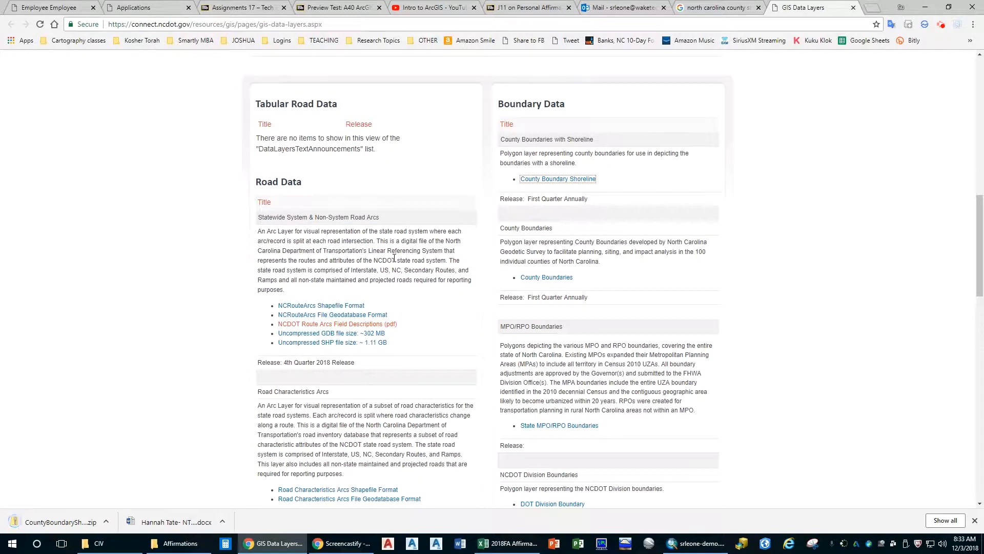
Step: Show the downloaded zip in its folder and extract it to the suggested CountyBoundaryShoreline folder, without showing the extracted files when complete
click(106, 519)
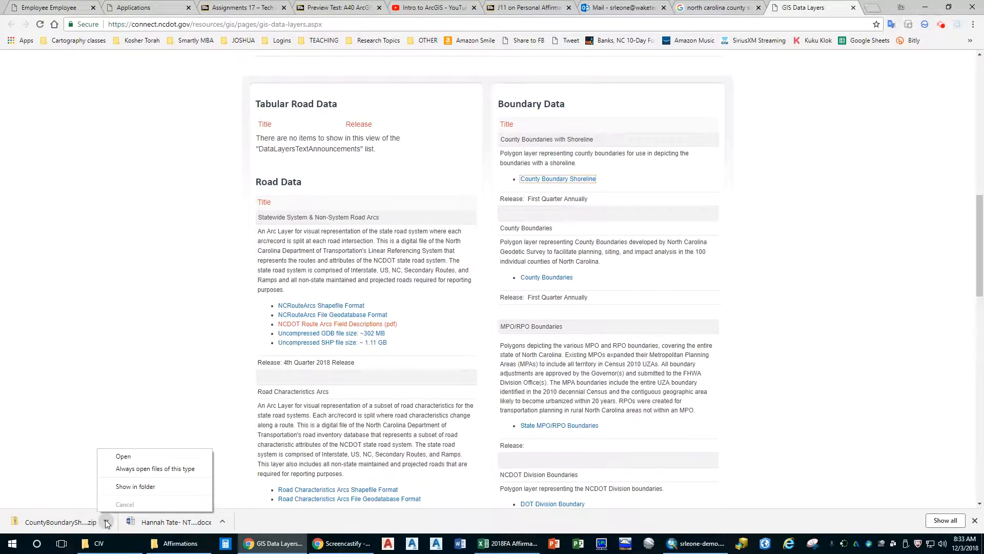
click(128, 487)
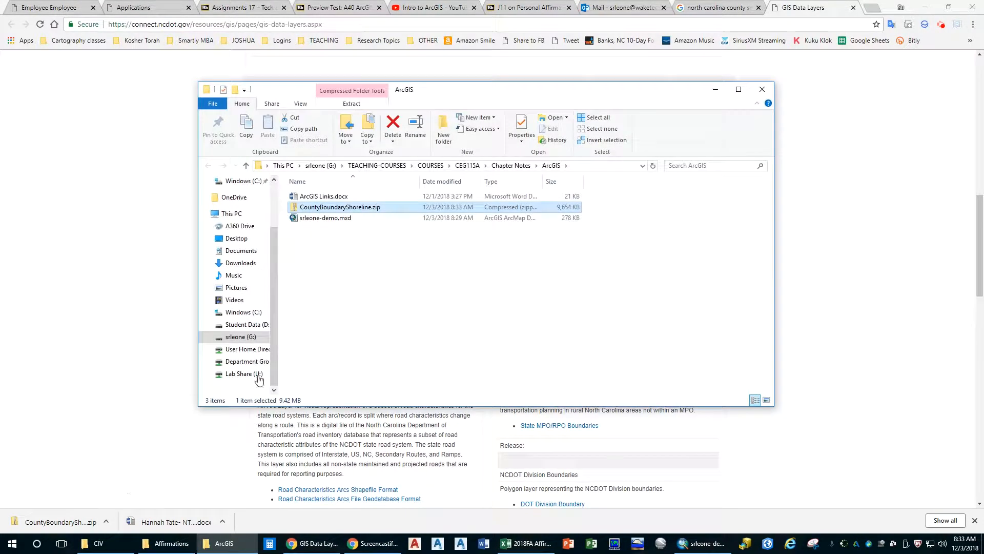
right_click(375, 208)
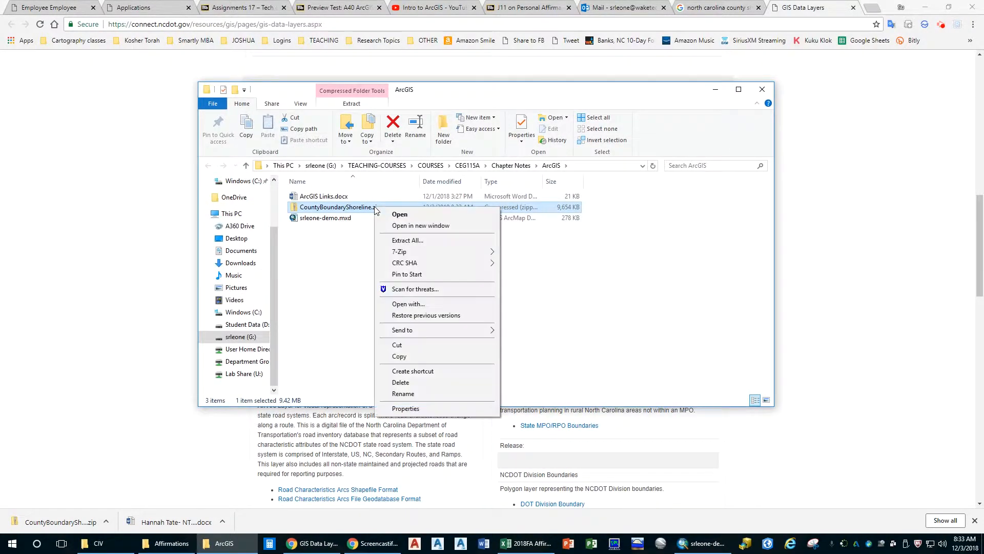
click(394, 242)
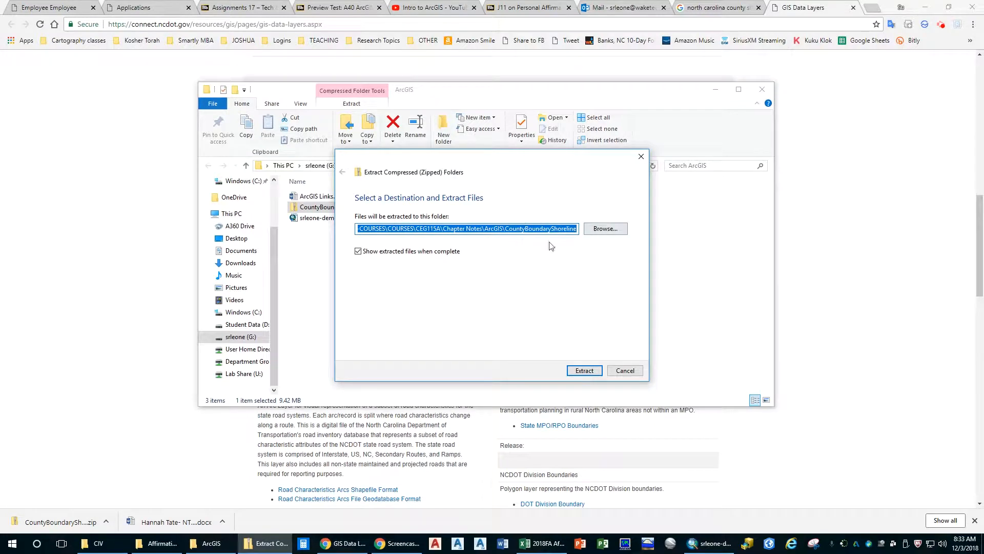
click(358, 251)
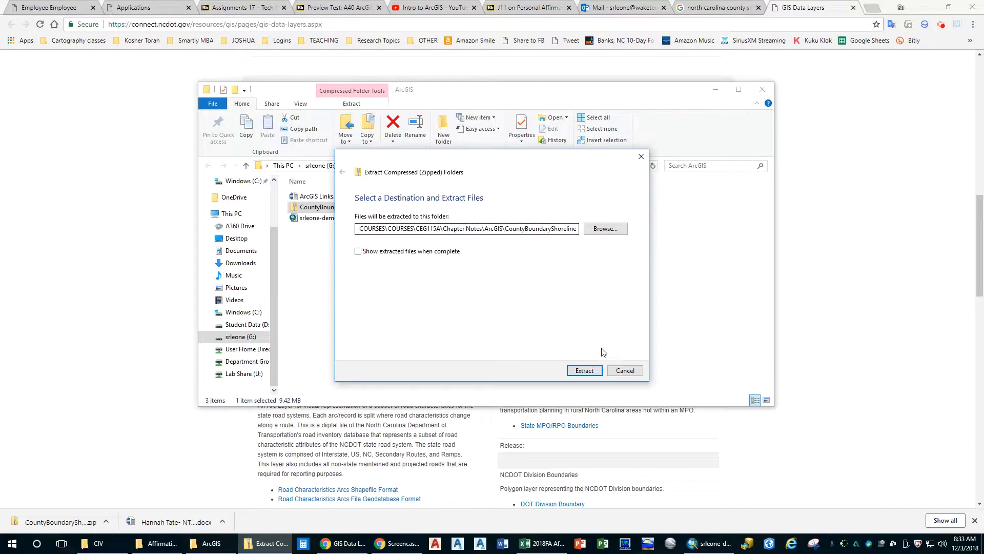
click(591, 374)
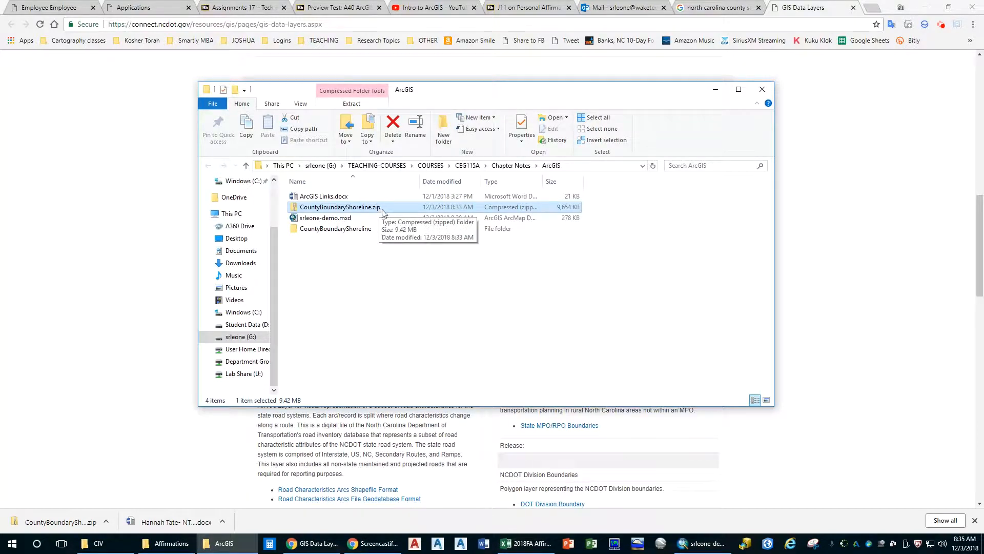
Step: Open the extracted CountyBoundaryShoreline_SHP folder and widen the Type column to examine the shapefile's component files
double_click(541, 181)
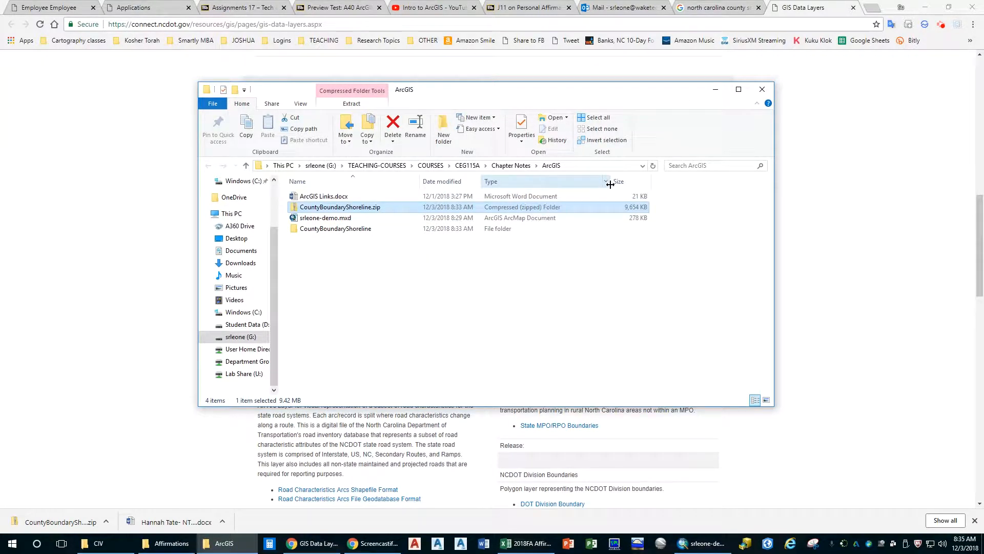
double_click(359, 231)
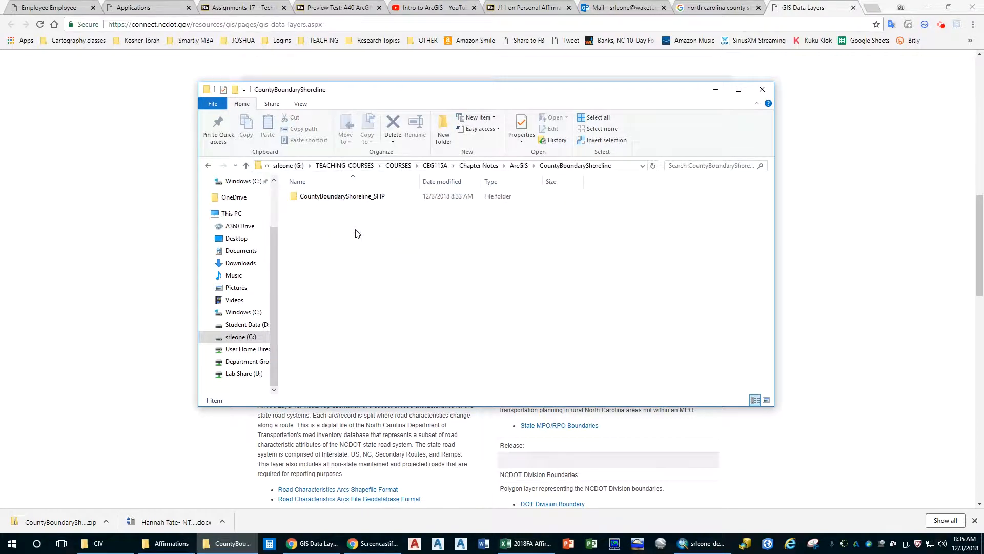
double_click(359, 198)
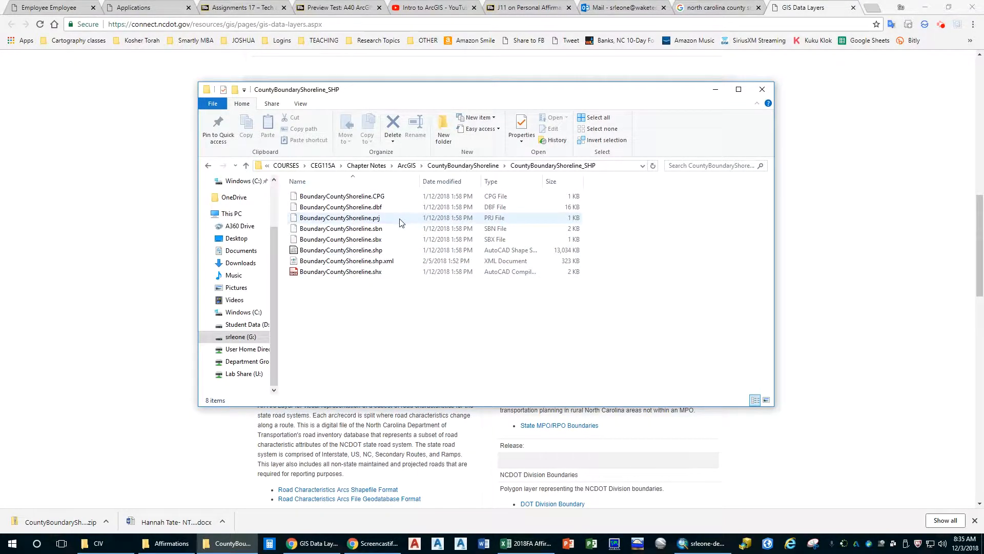
drag(542, 182, 603, 182)
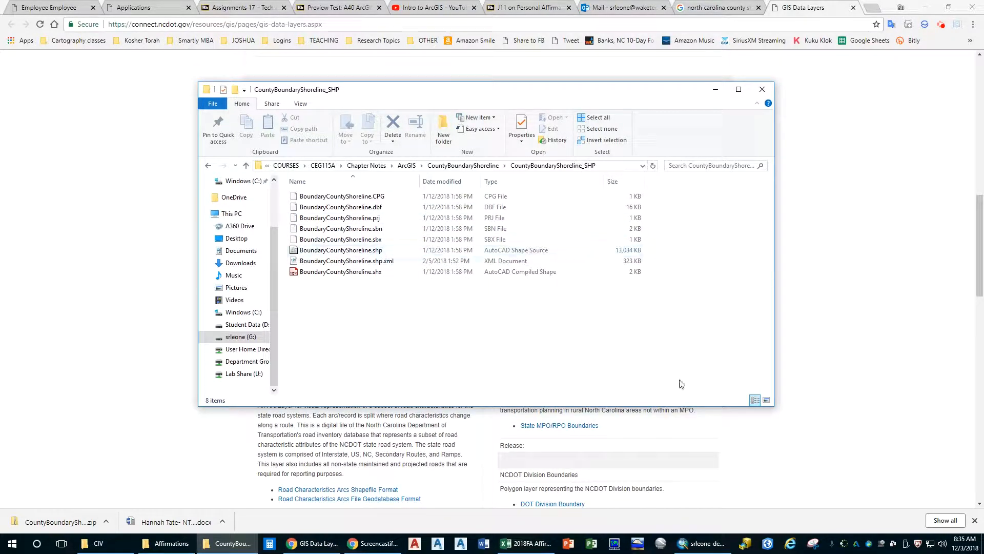
Step: Switch to ArcMap, refresh the home folder in the Catalog, and expand CountyBoundaryShoreline down to BoundaryCountyShoreline.shp
click(695, 545)
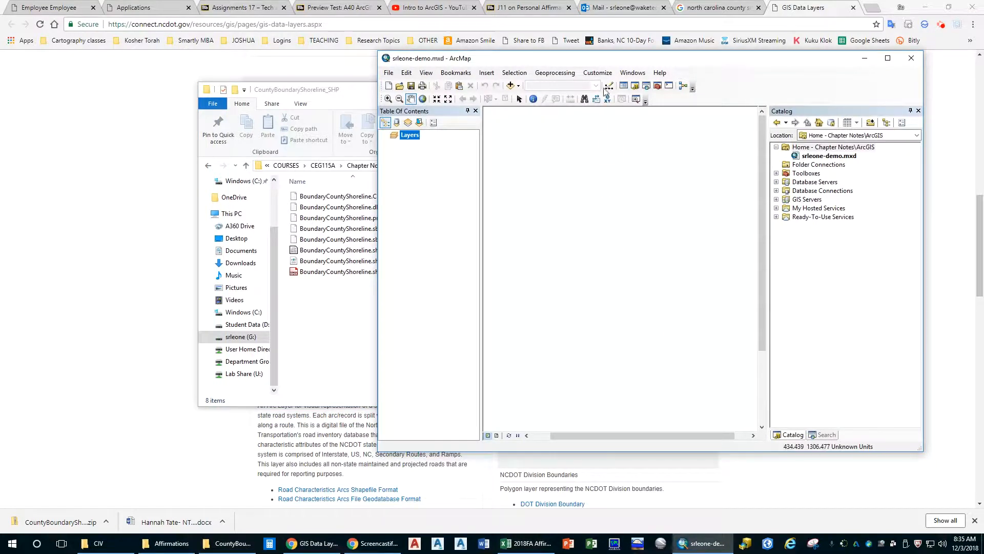
drag(624, 64, 518, 57)
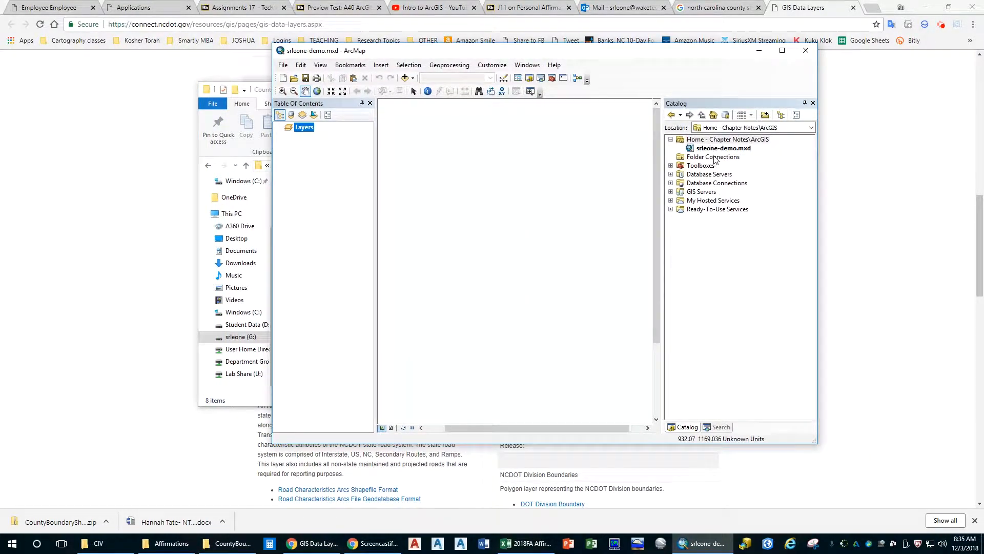
right_click(715, 141)
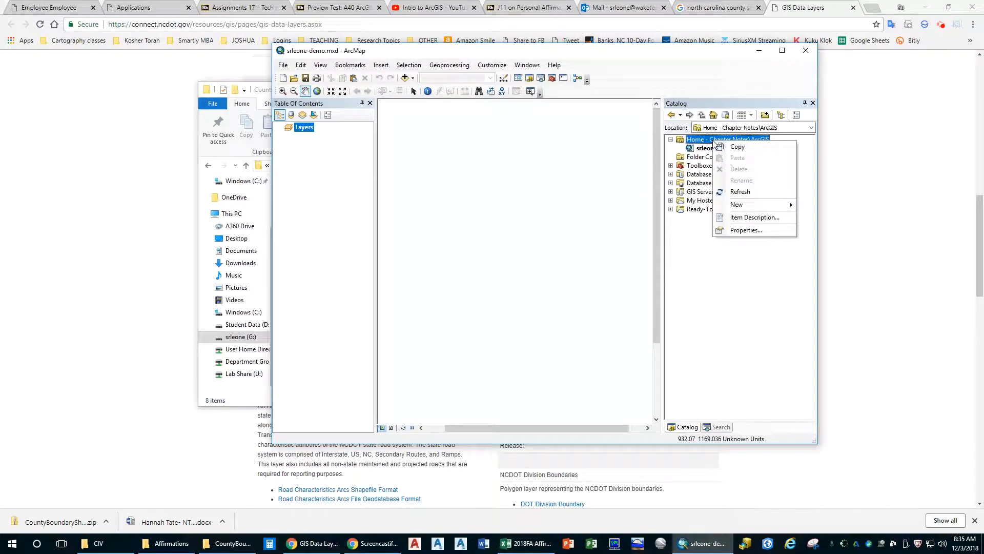
click(740, 191)
click(680, 148)
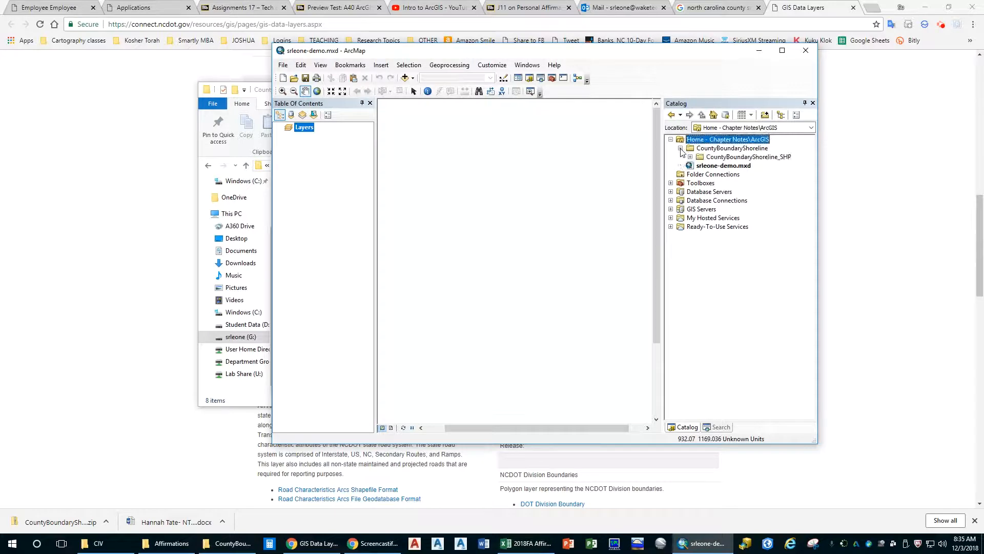
click(689, 156)
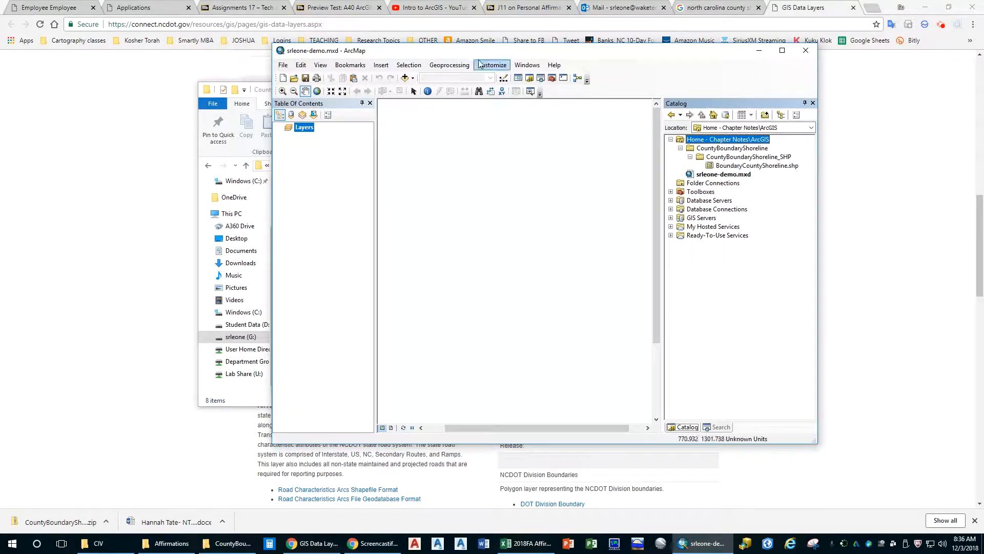
drag(492, 51, 605, 64)
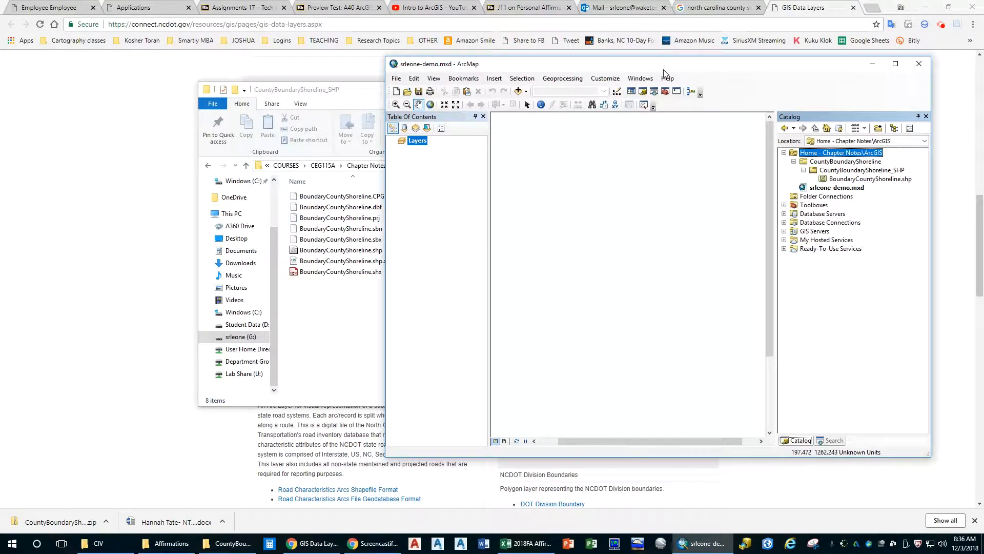
drag(658, 71, 553, 50)
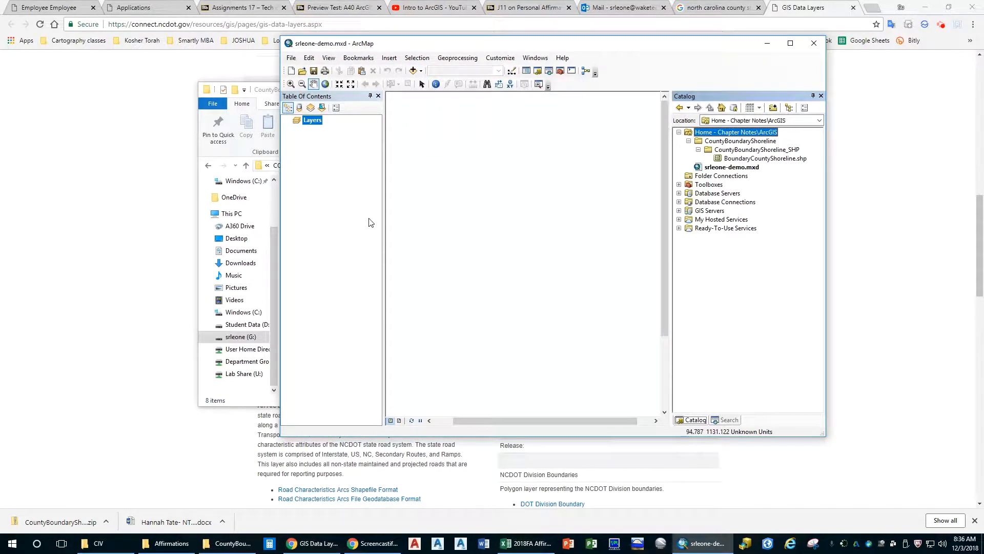
click(421, 73)
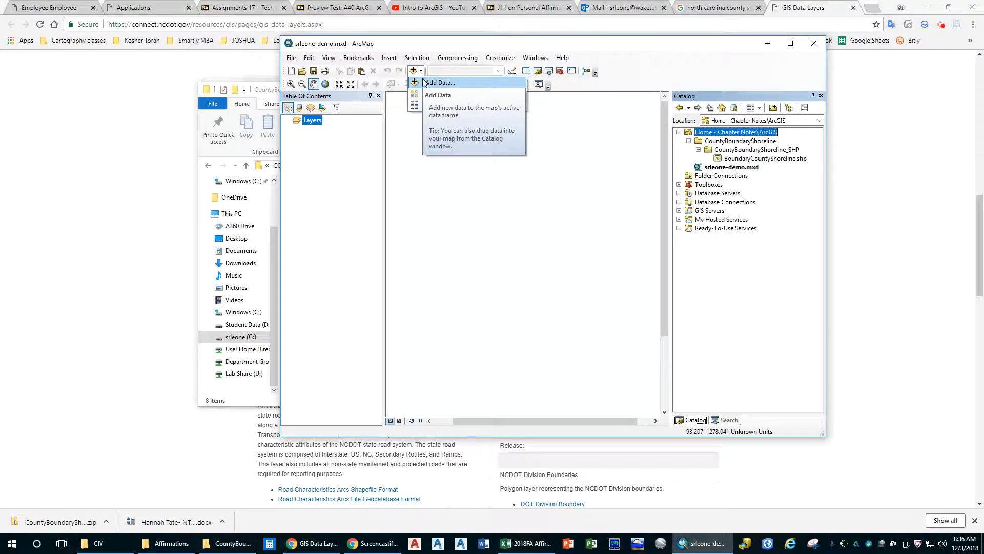
click(552, 236)
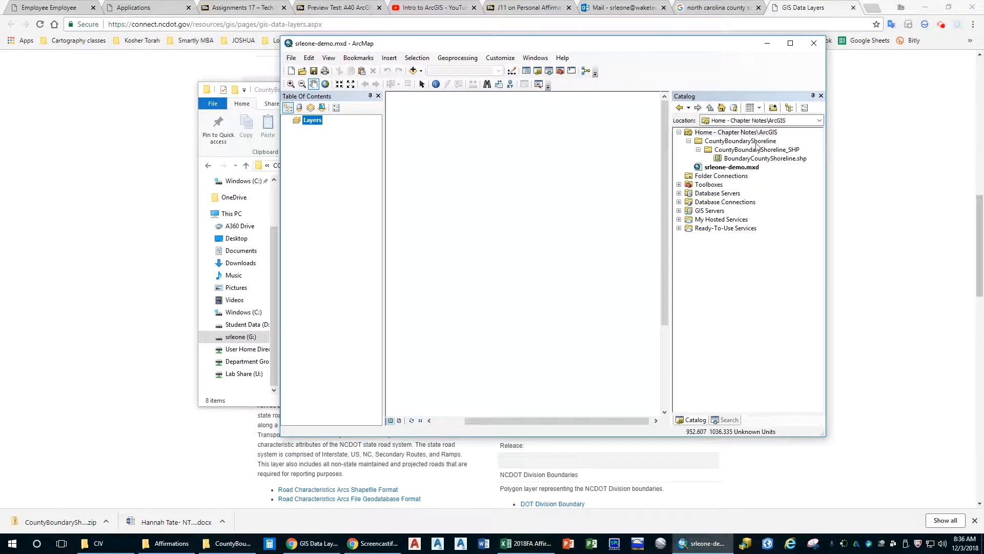
Step: Add BoundaryCountyShoreline.shp from the Catalog to the map as a layer
click(779, 160)
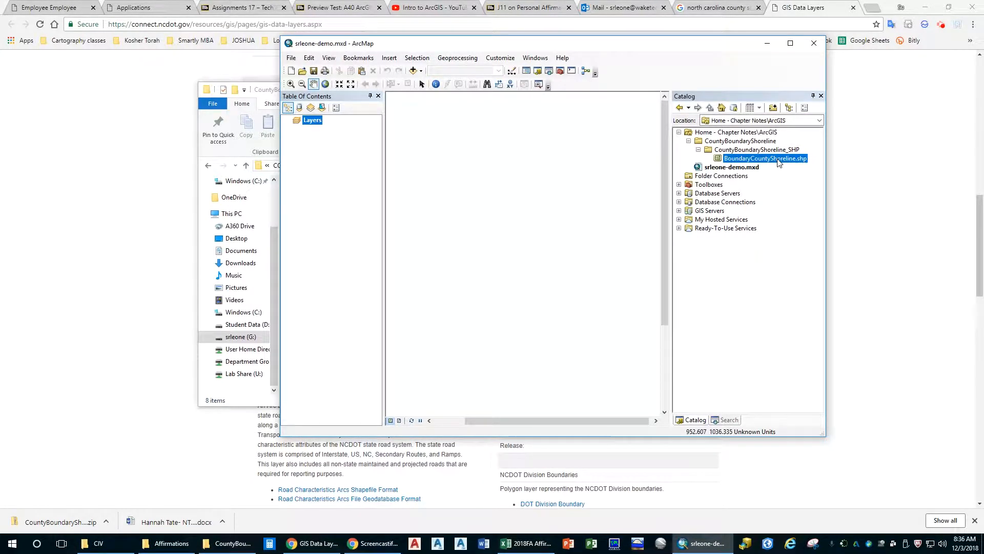
drag(778, 160, 546, 217)
drag(547, 219, 546, 218)
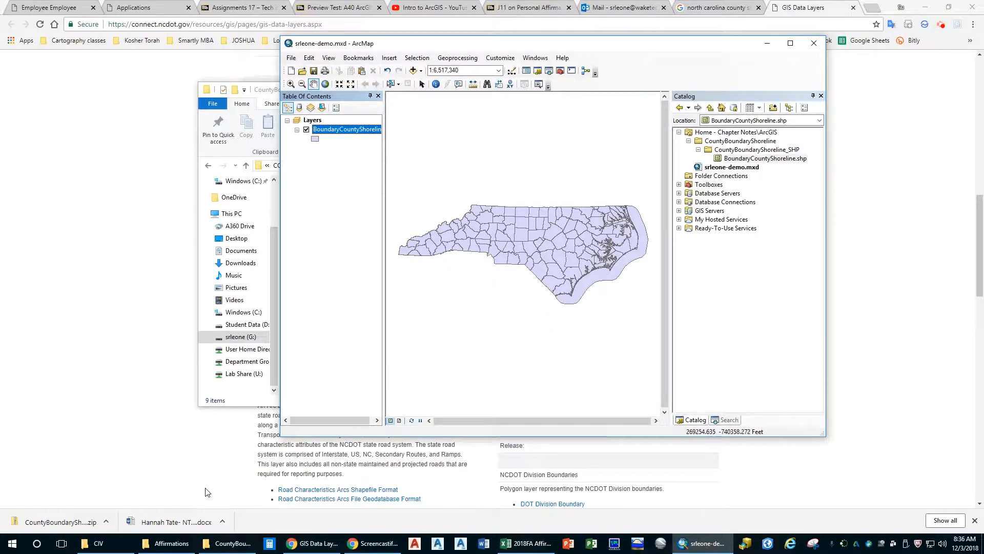
Step: Bring up the Preview Test page in Chrome, and in ArcMap's Catalog refresh the home folder and expand CountySeats_LatLong.xlsx
click(337, 9)
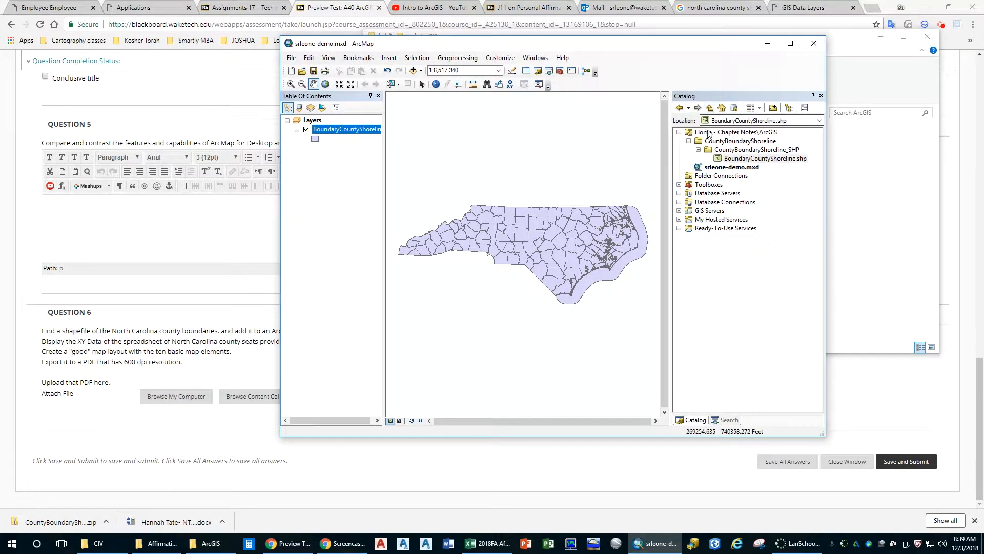
right_click(706, 134)
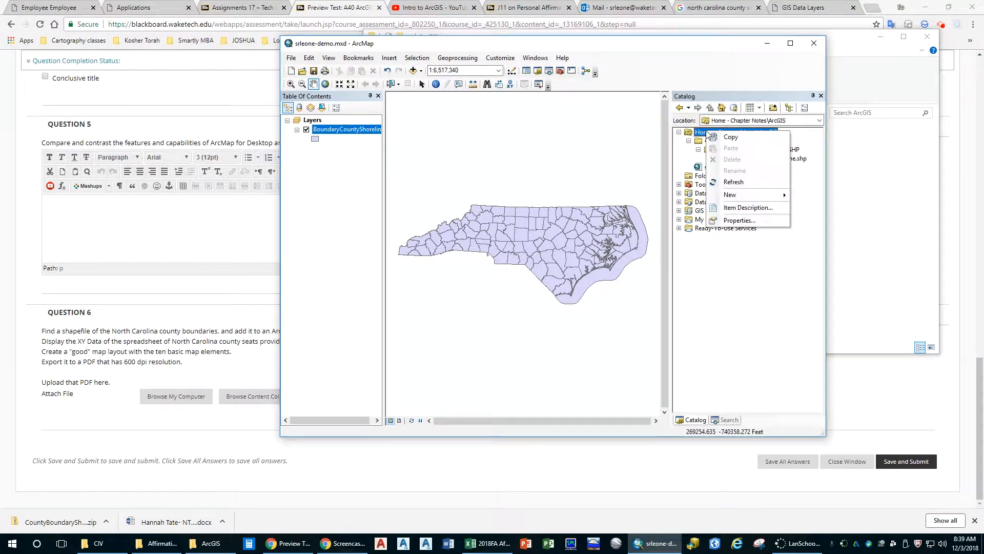
click(730, 184)
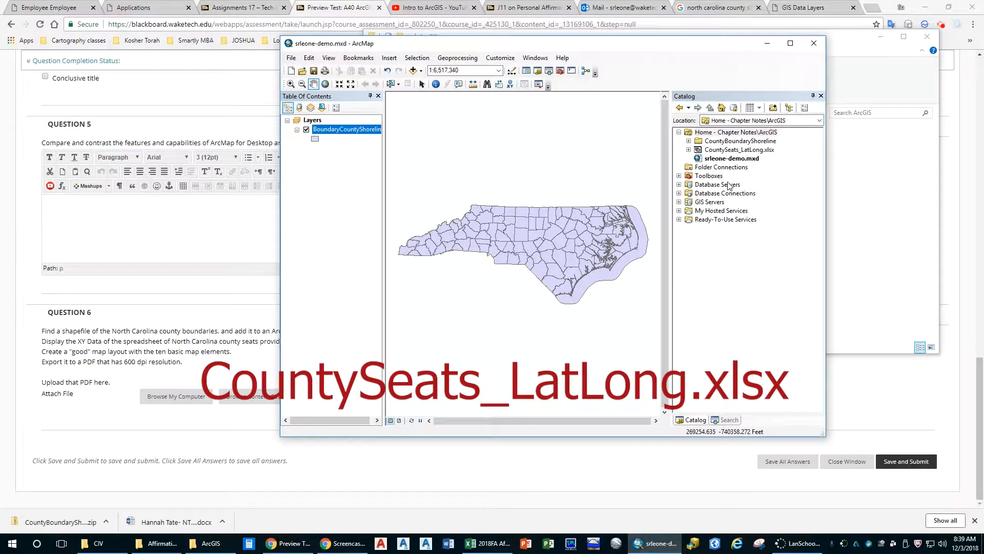
click(689, 150)
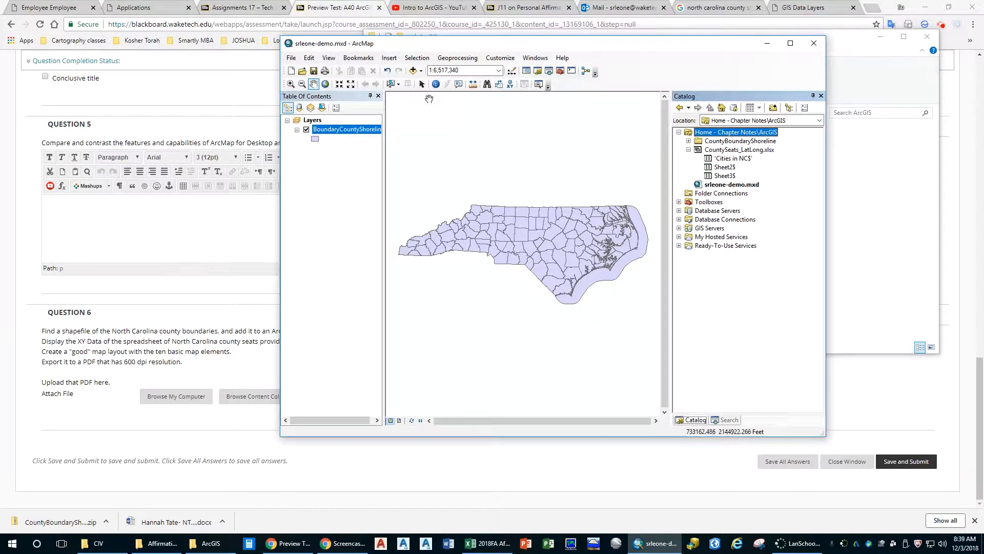
Step: Examine the ObjectID, Name, Latitude and Longitude columns of the Cities in NC sheet in Excel and close the workbook
drag(517, 47, 568, 44)
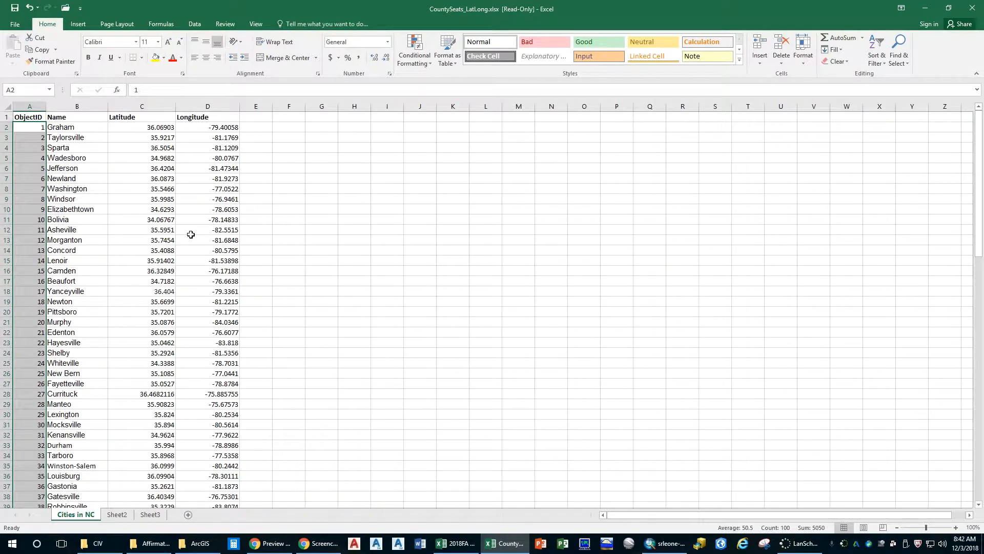
click(972, 14)
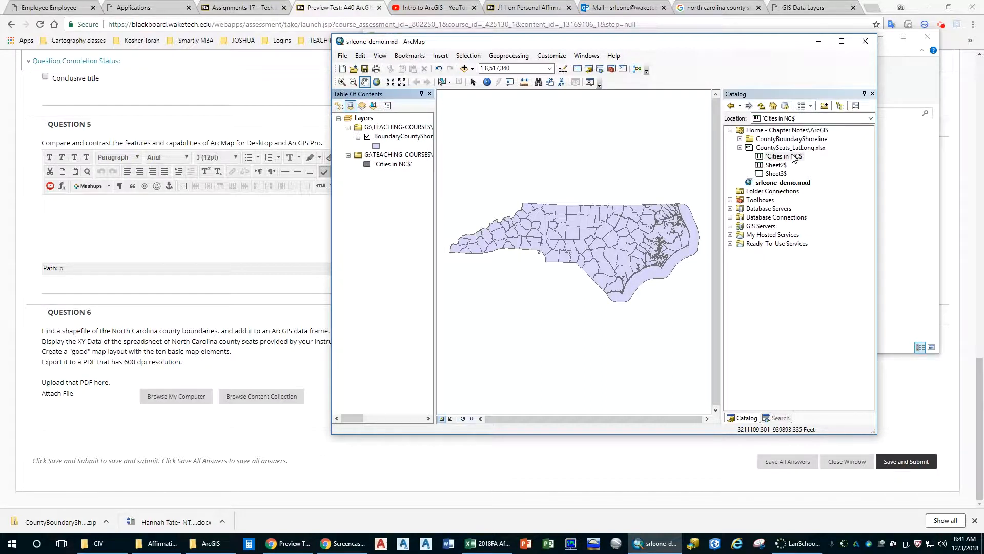
Step: Add the Cities in NC$ sheet of CountySeats_LatLong.xlsx to the map as a table
mouse_move(793, 157)
mouse_down()
mouse_move(386, 175)
mouse_move(373, 131)
mouse_move(373, 161)
mouse_up()
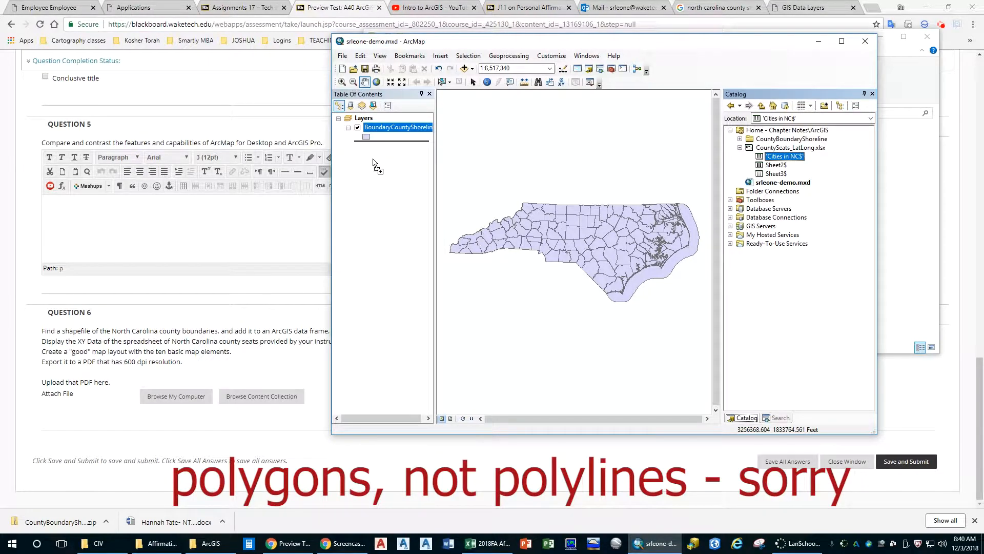
drag(373, 163, 374, 123)
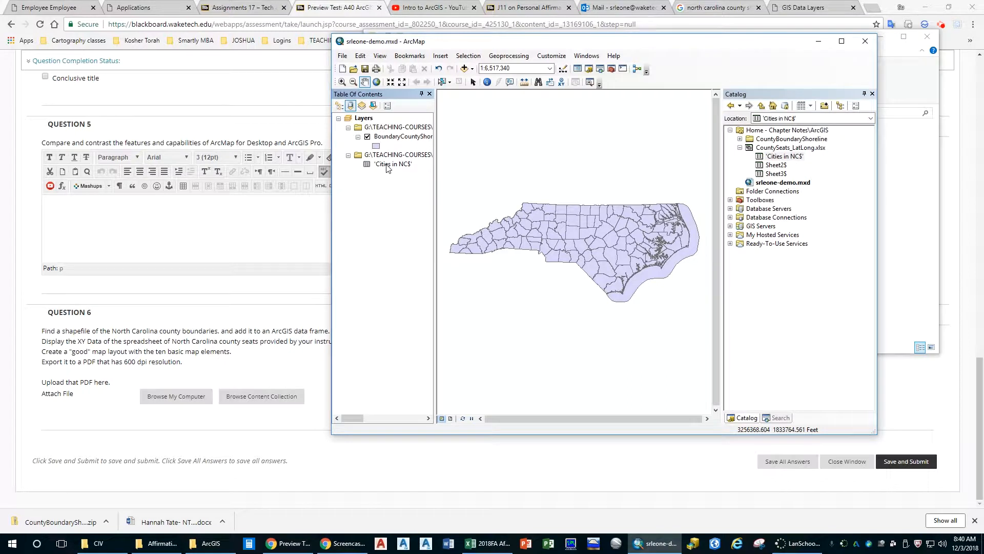
right_click(388, 165)
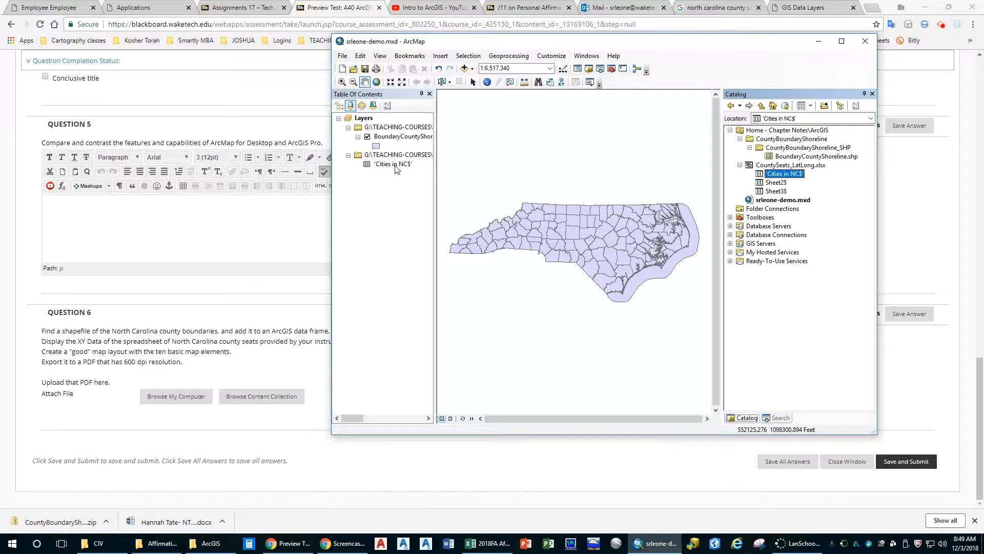
right_click(395, 169)
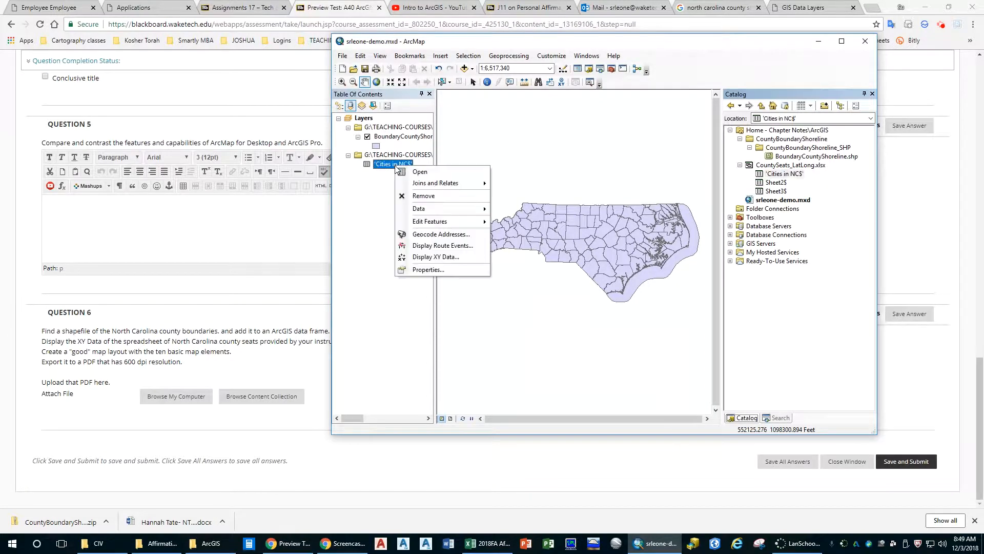
Step: Compare the table of contents listed by drawing order with the listing by source, ending on the source listing
click(351, 107)
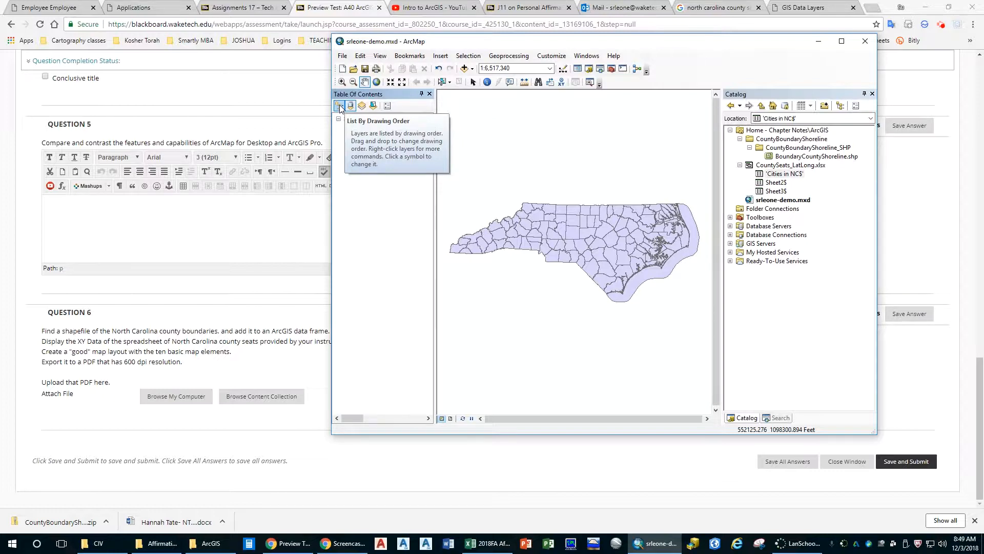
click(339, 105)
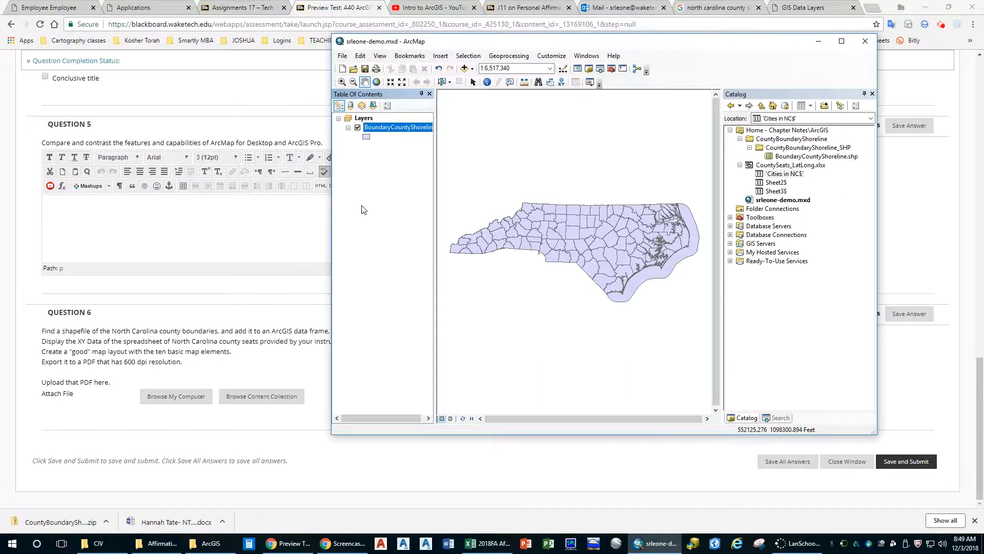
click(350, 105)
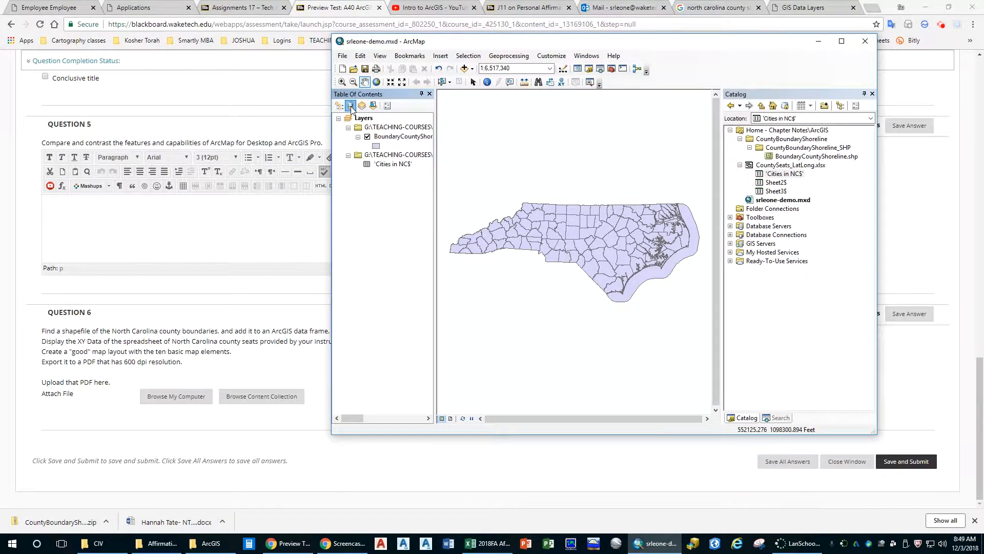
Step: Try to plot the Cities in NC$ table as XY data with Longitude as X, Latitude as Y and the North Carolina State Plane coordinate system
right_click(392, 164)
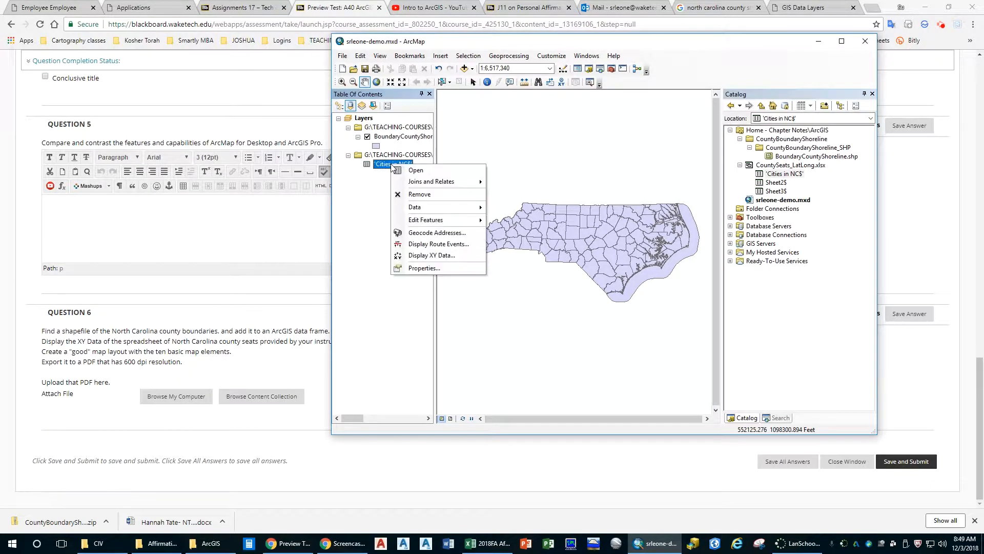
click(430, 255)
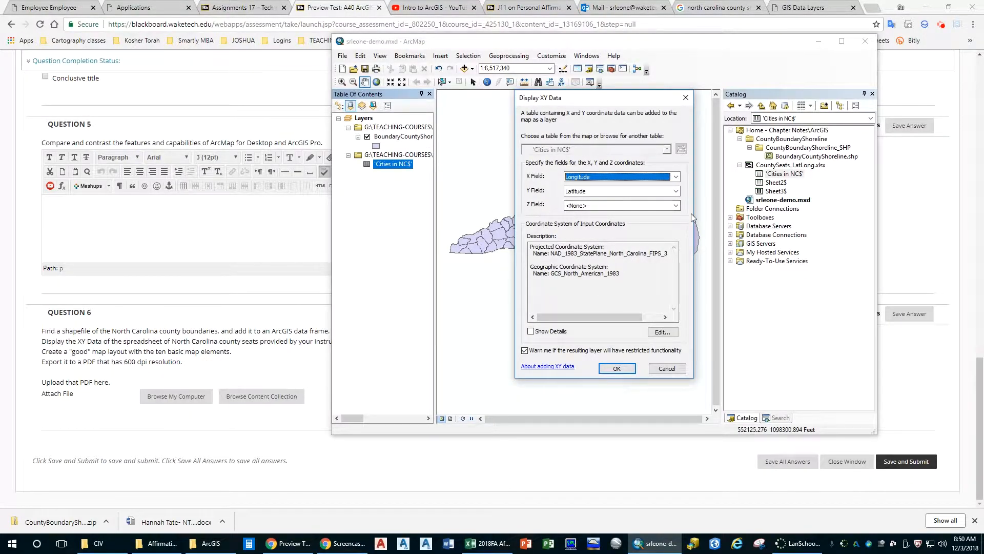
key(Return)
scroll(578, 243, down, 1)
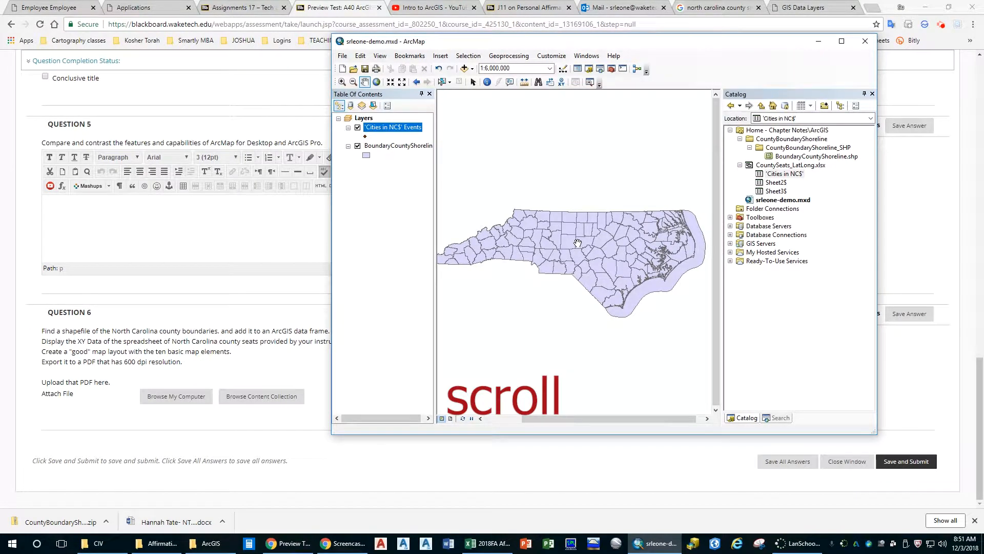
scroll(578, 243, up, 3)
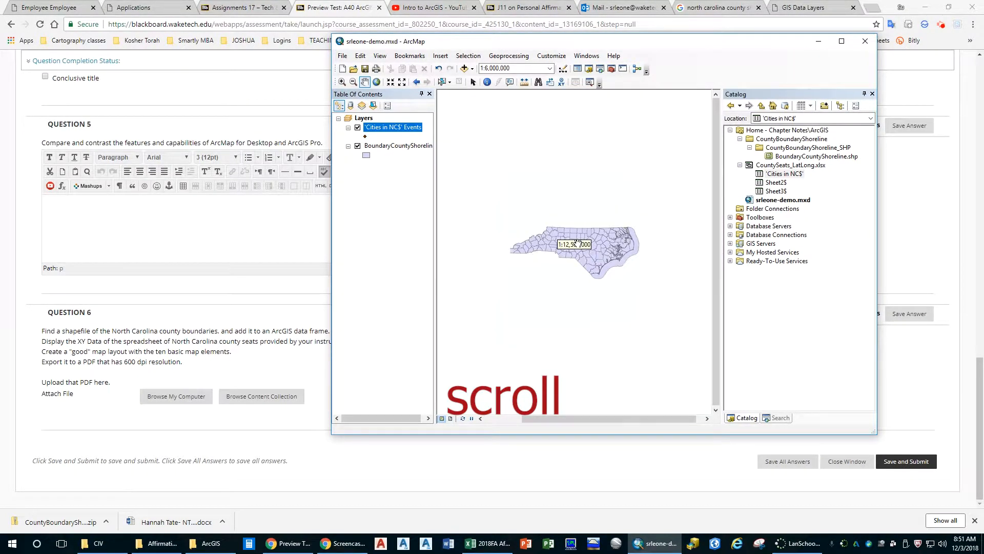
scroll(578, 243, up, 1)
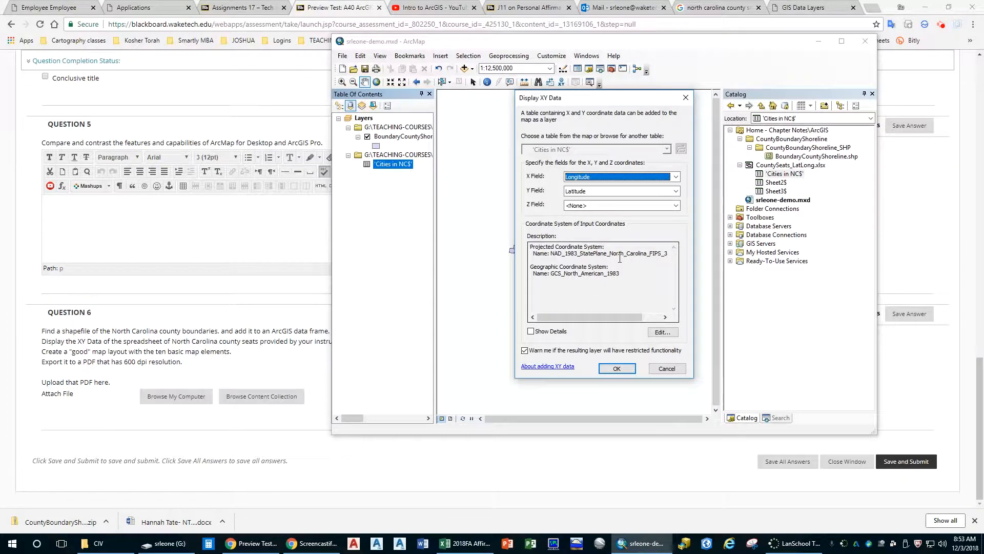
Step: Plot the Cities in NC$ table as XY data using the WGS 1984 geographic coordinate system, with Longitude as X and Latitude as Y
click(662, 332)
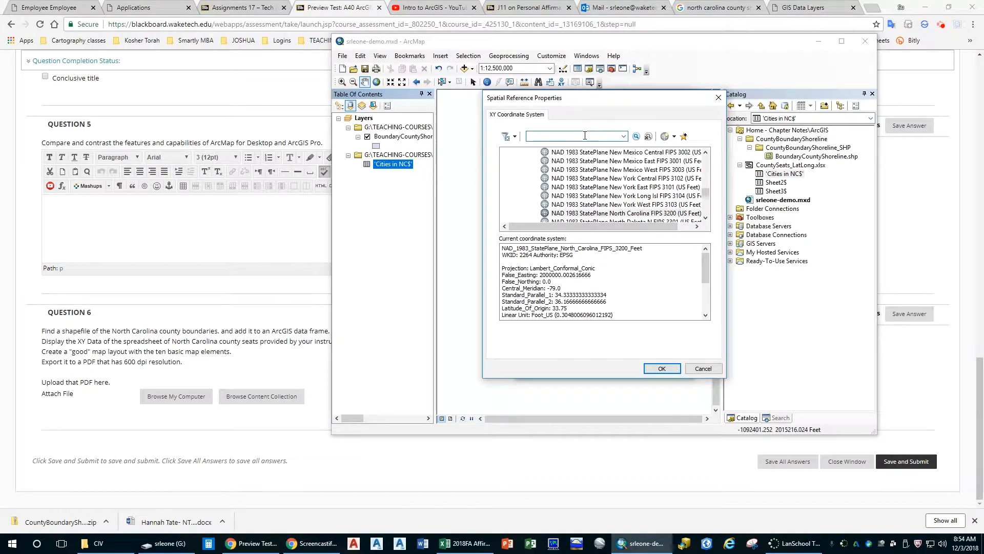
drag(706, 193, 705, 154)
click(506, 169)
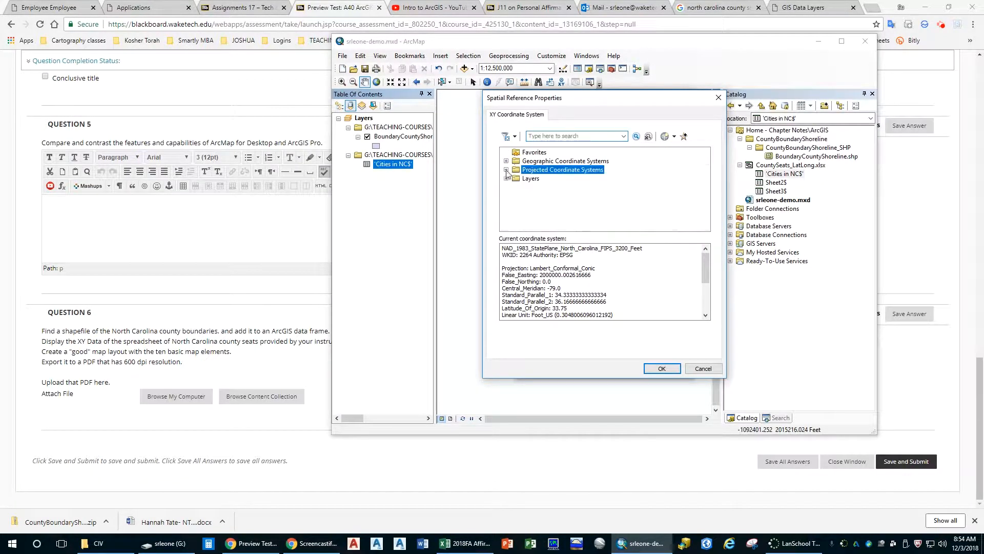
click(506, 161)
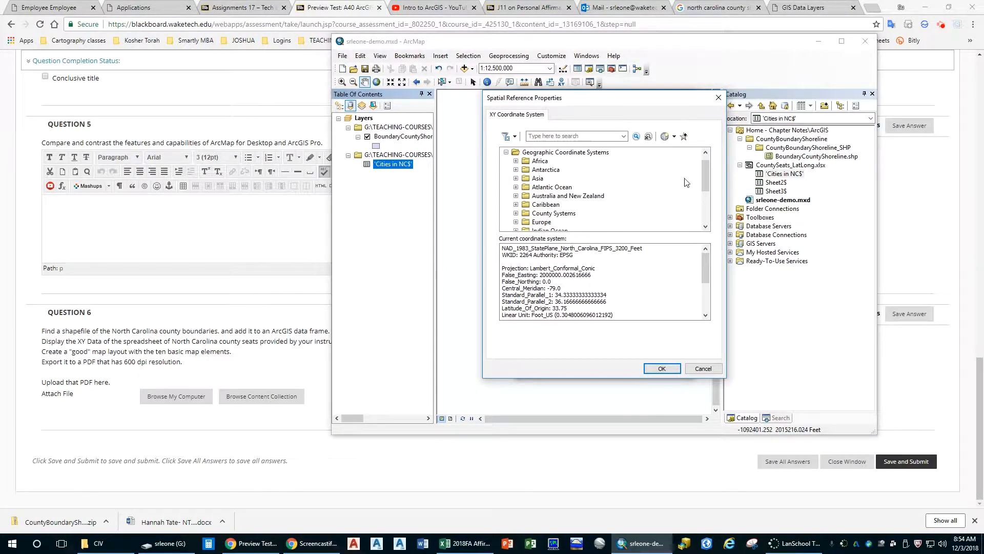
drag(707, 179, 706, 204)
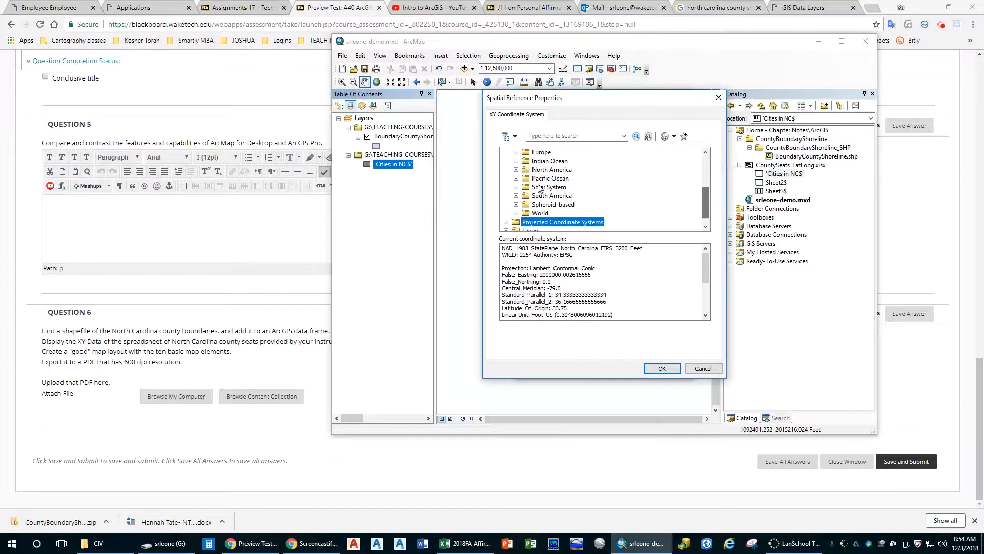
click(516, 170)
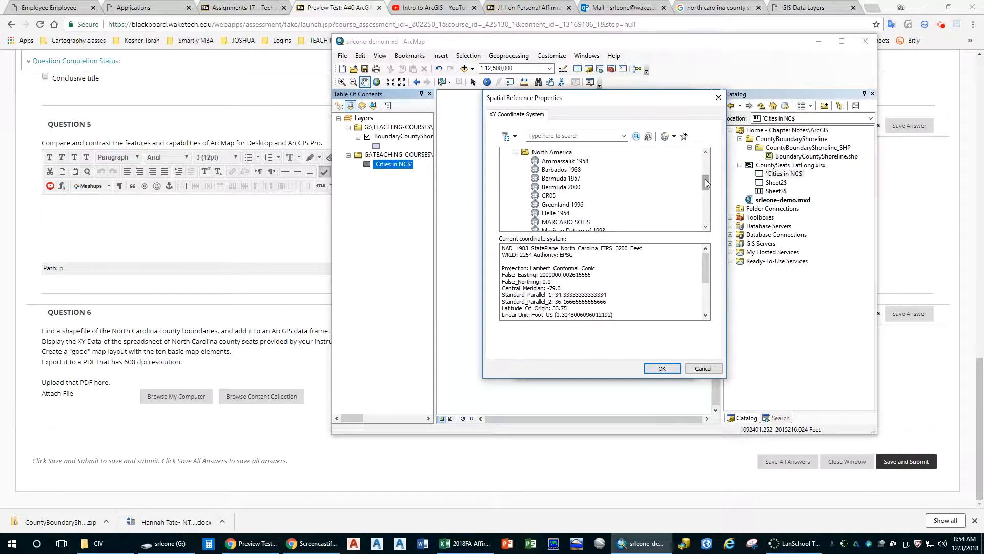
drag(705, 182, 706, 160)
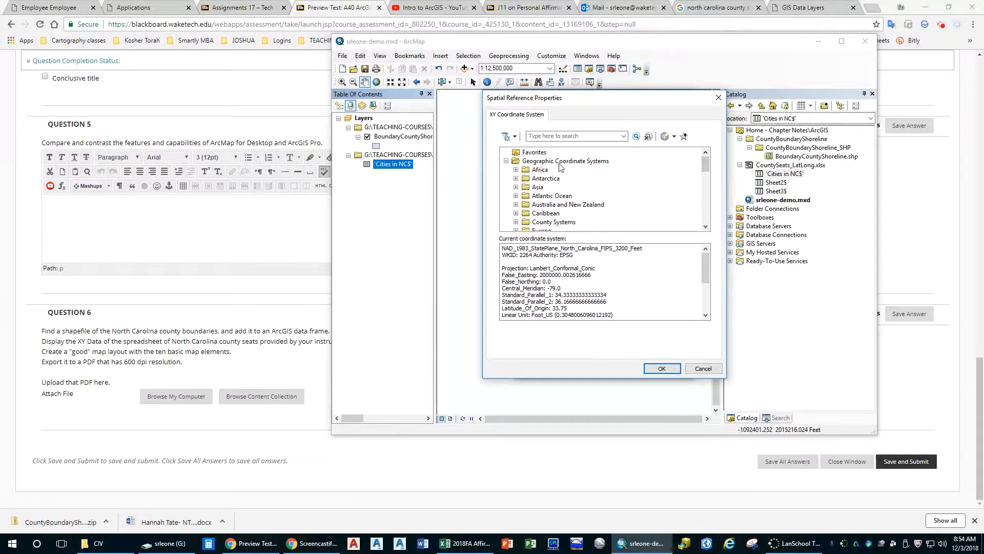
drag(706, 161, 706, 174)
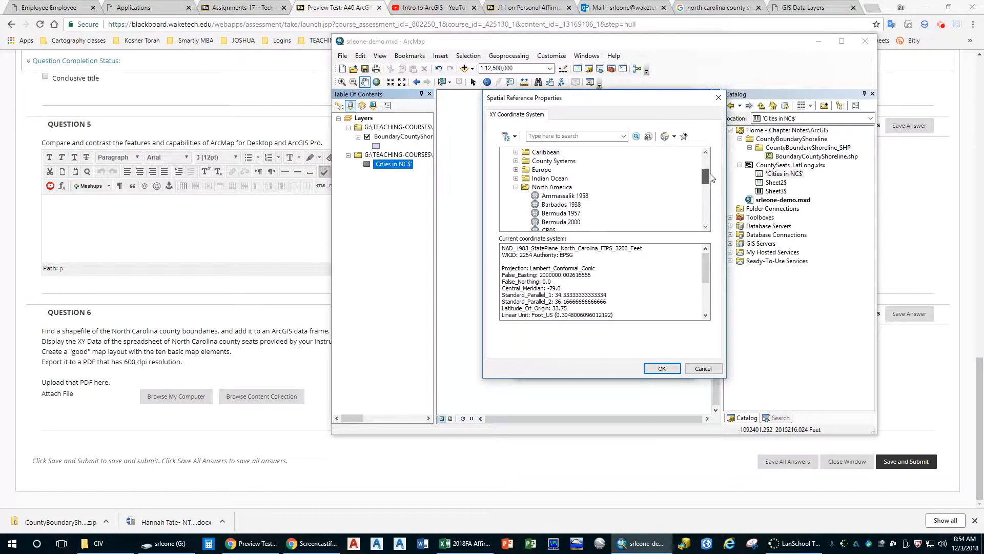
click(515, 187)
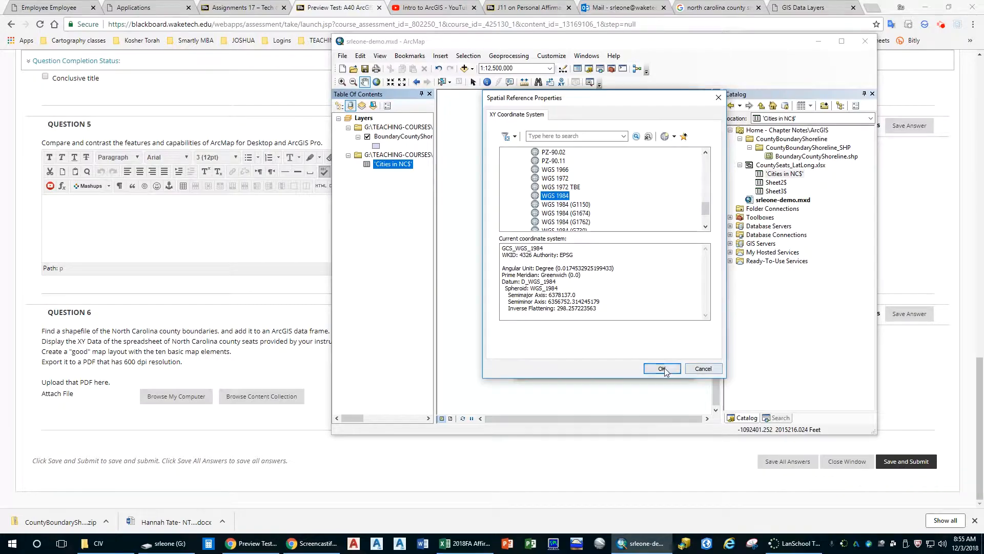
click(662, 369)
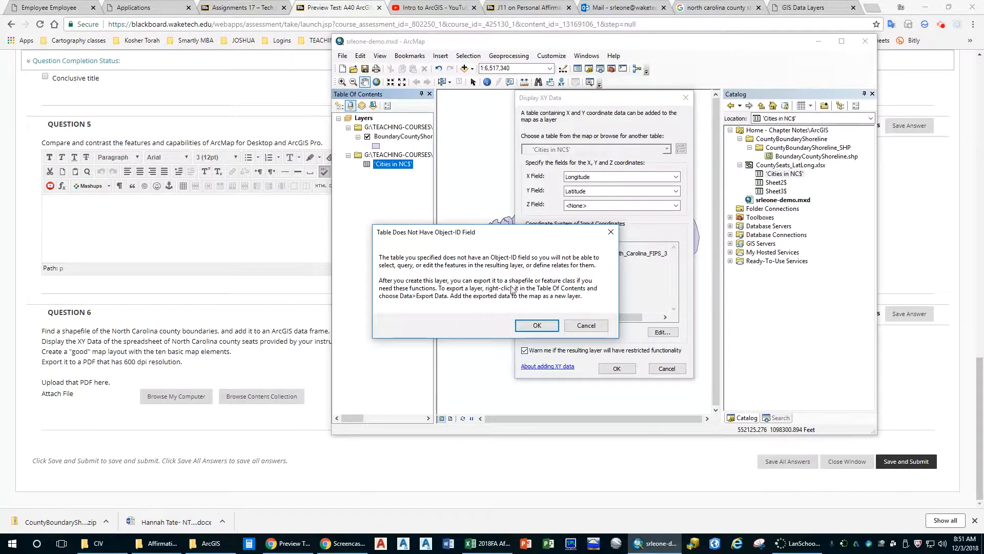
click(536, 325)
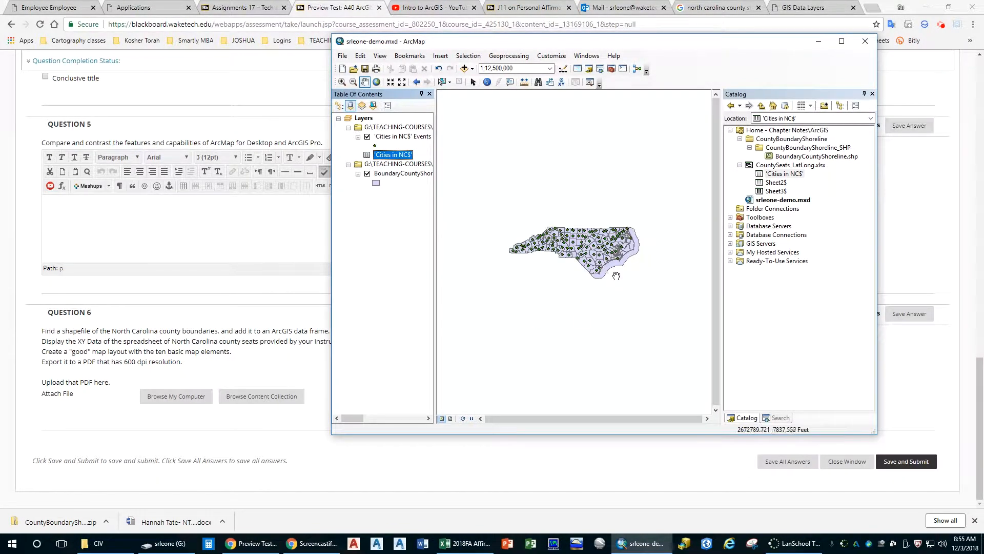
Step: List the layers by drawing order and give the Cities in NC$ Events points the ArcGIS_Explorer City symbol, found by searching "city"
click(339, 106)
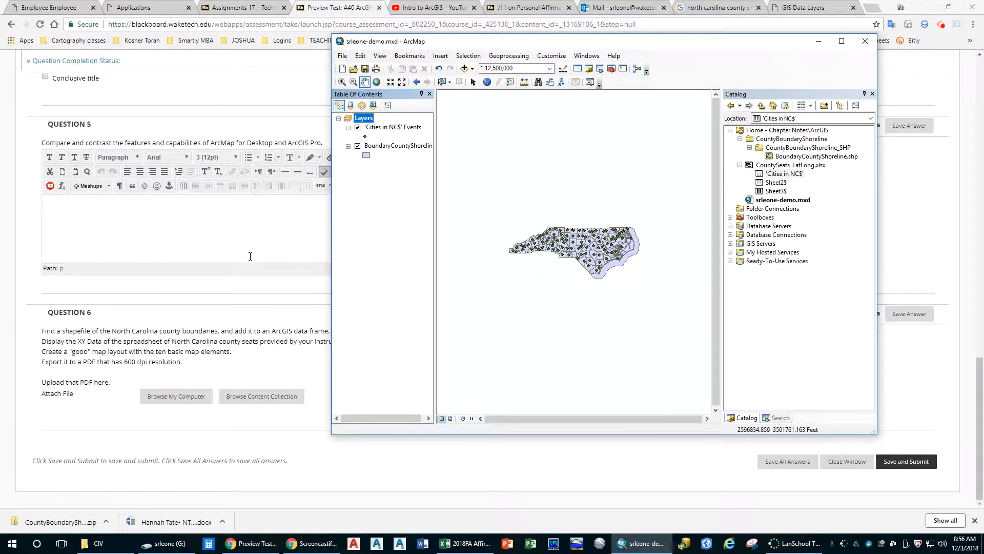
click(365, 136)
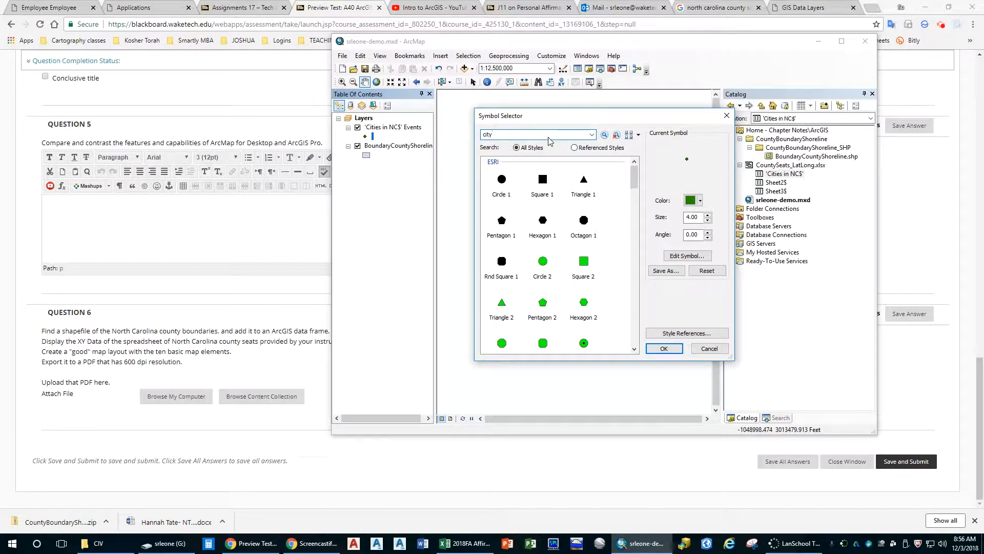
key(Return)
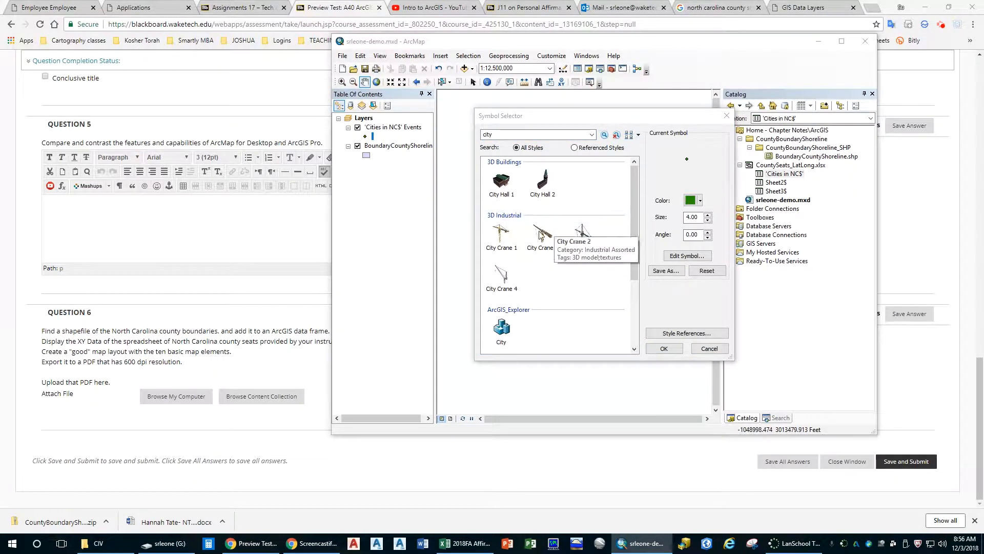
click(501, 331)
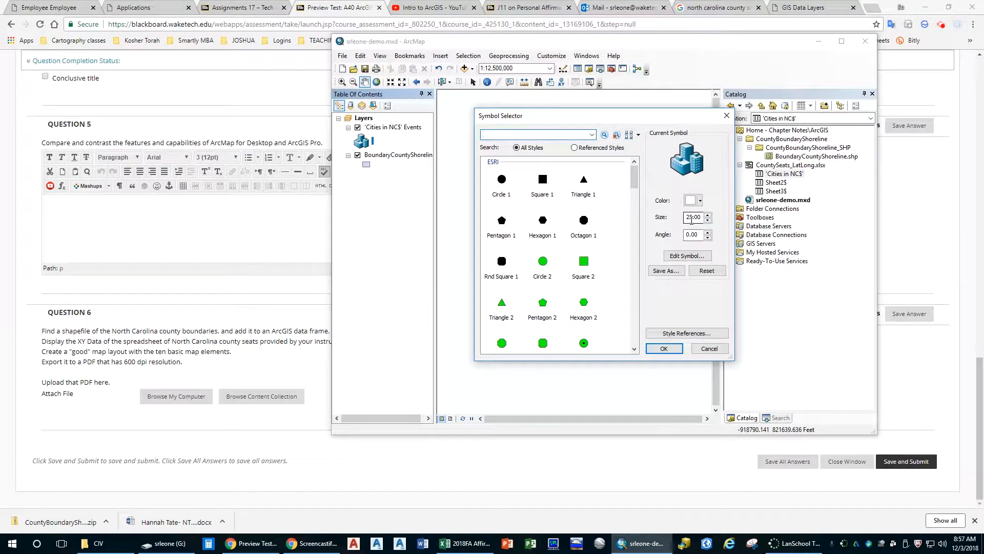
Step: Set the size of the Cities in NC$ Events layer's City symbol to 15
click(693, 218)
key(BackSpace)
text(1)
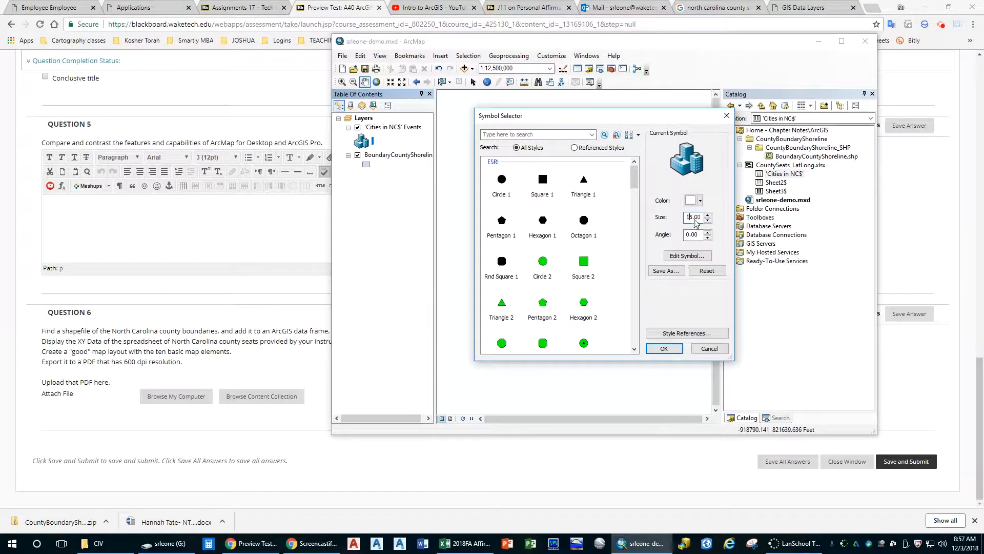
key(Return)
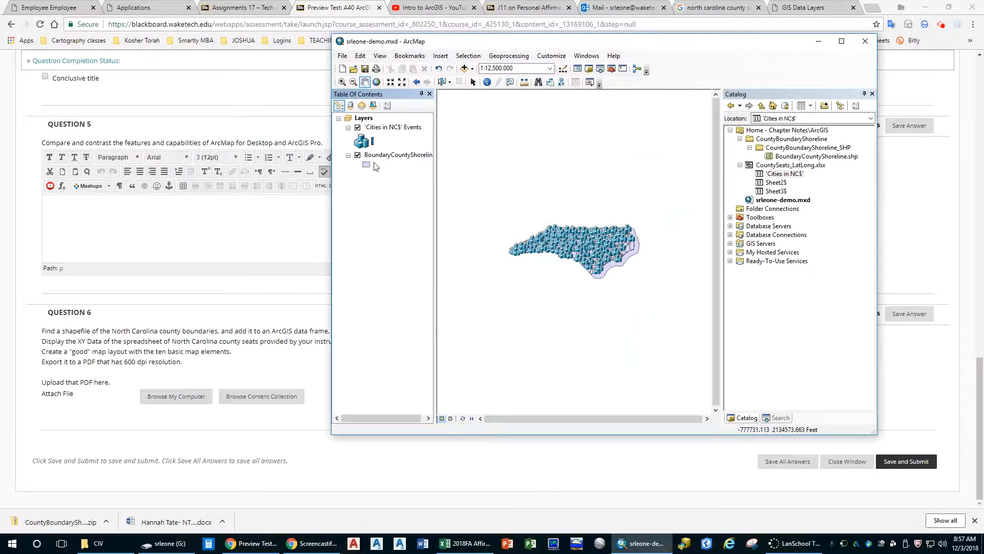
Step: Set the size of the Cities in NC$ Events layer's City symbol to 10
click(362, 145)
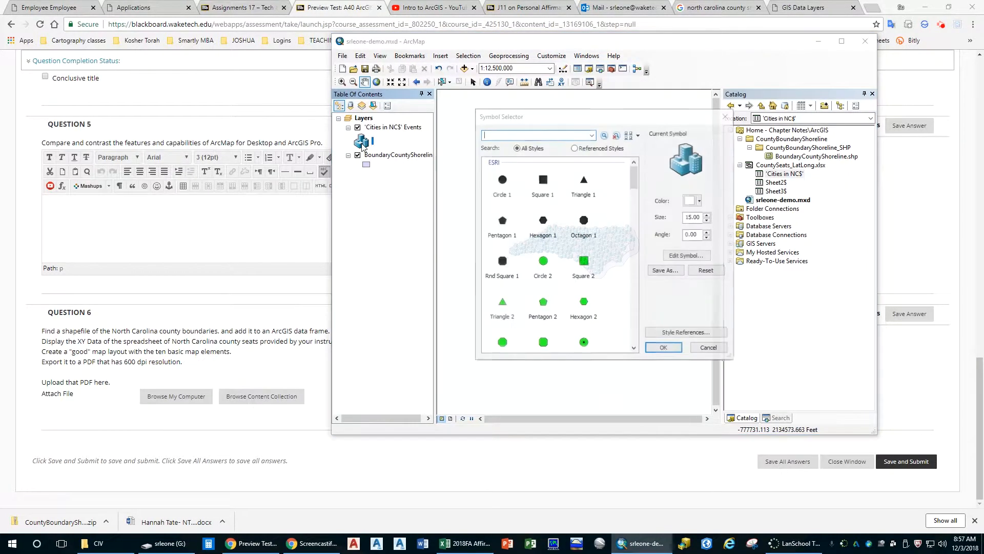
click(692, 218)
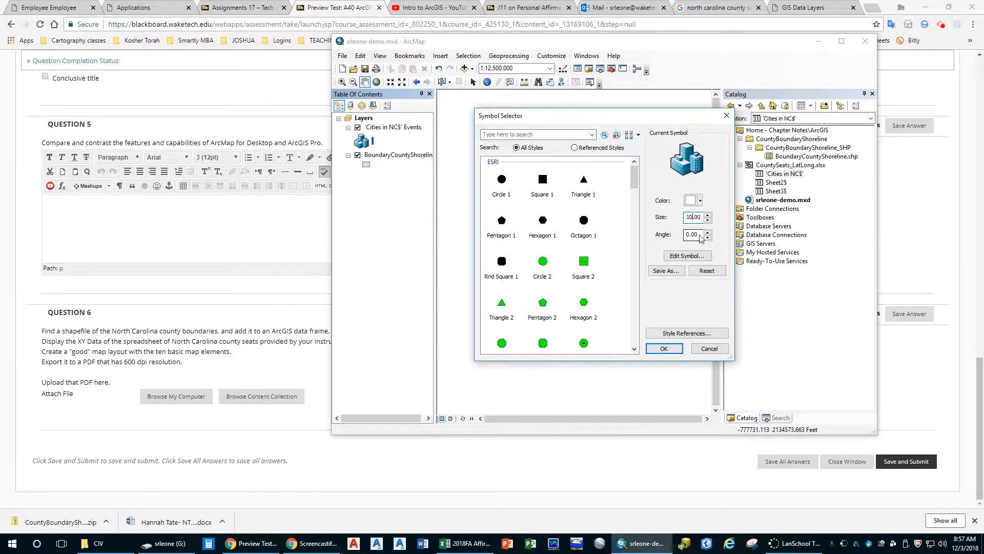
key(Return)
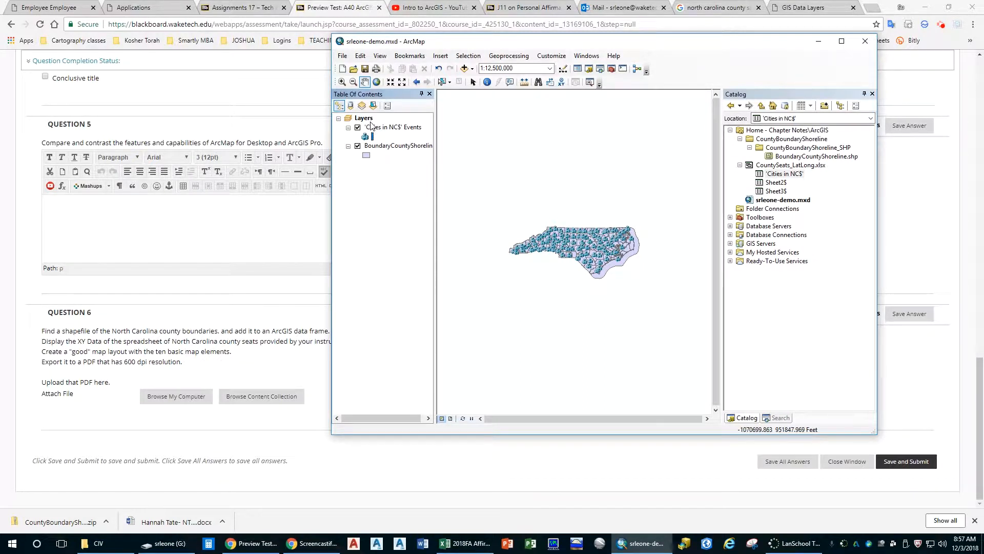
Step: Switch the map to layout view, then enlarge the ArcMap window and close the Catalog to make room for the page
click(451, 419)
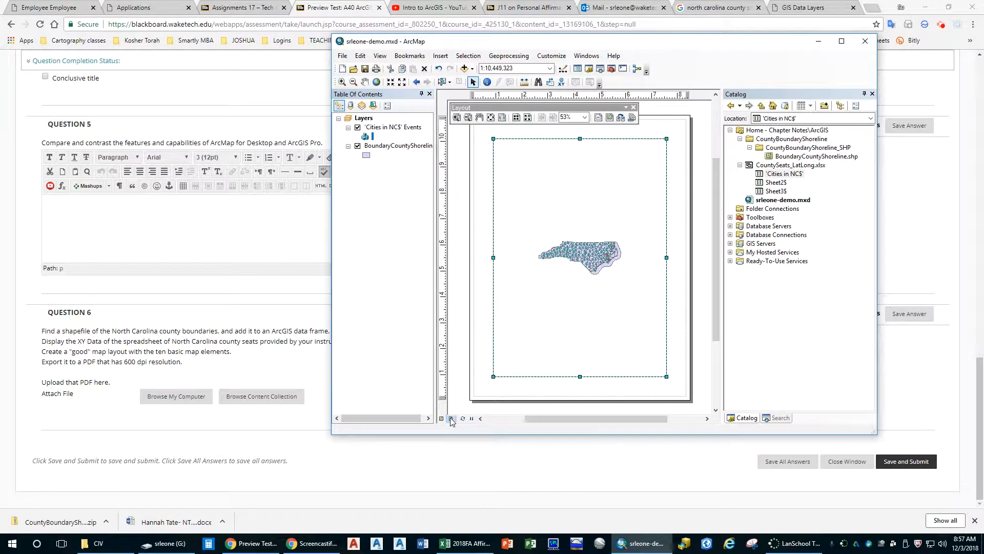
drag(875, 433, 927, 496)
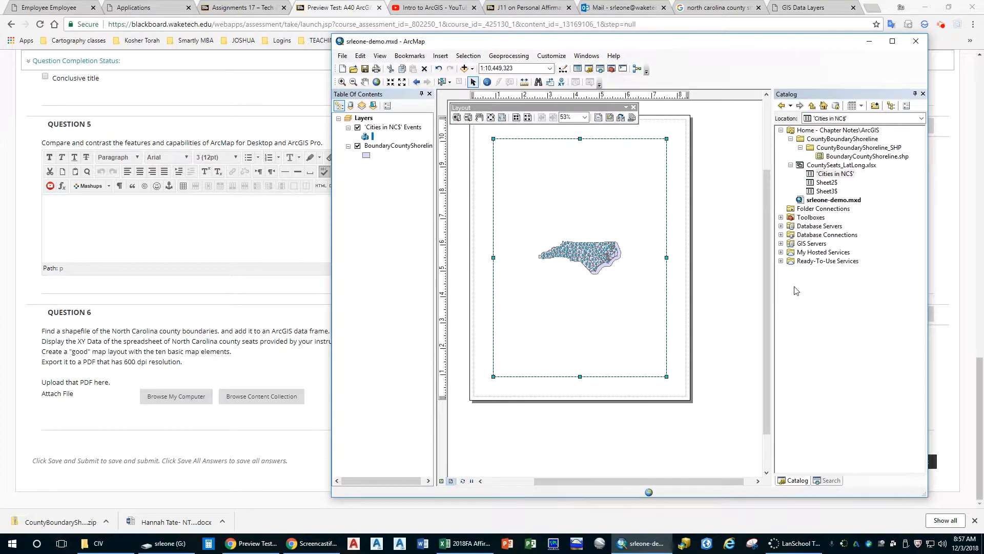
click(915, 94)
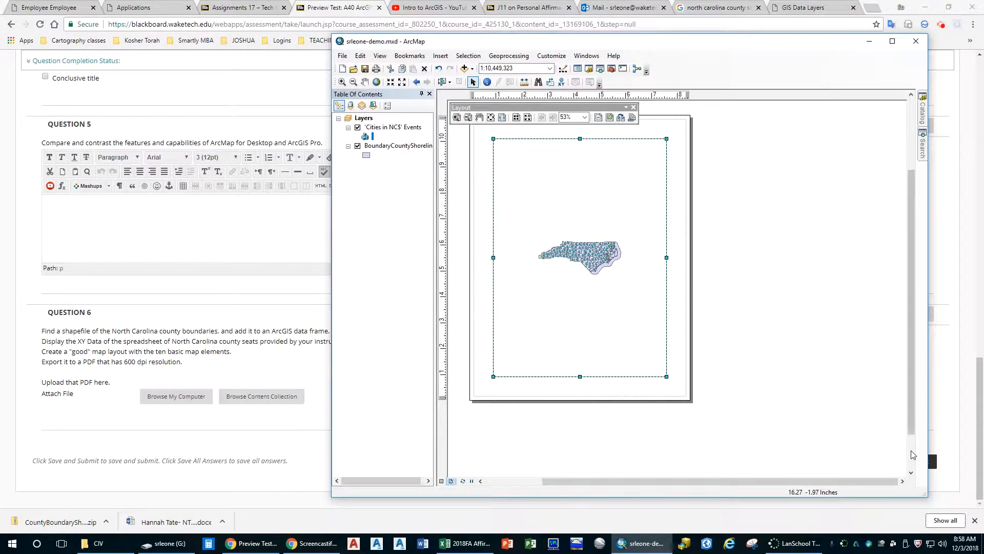
Step: Set the page orientation to landscape, keeping the Letter paper size
click(341, 56)
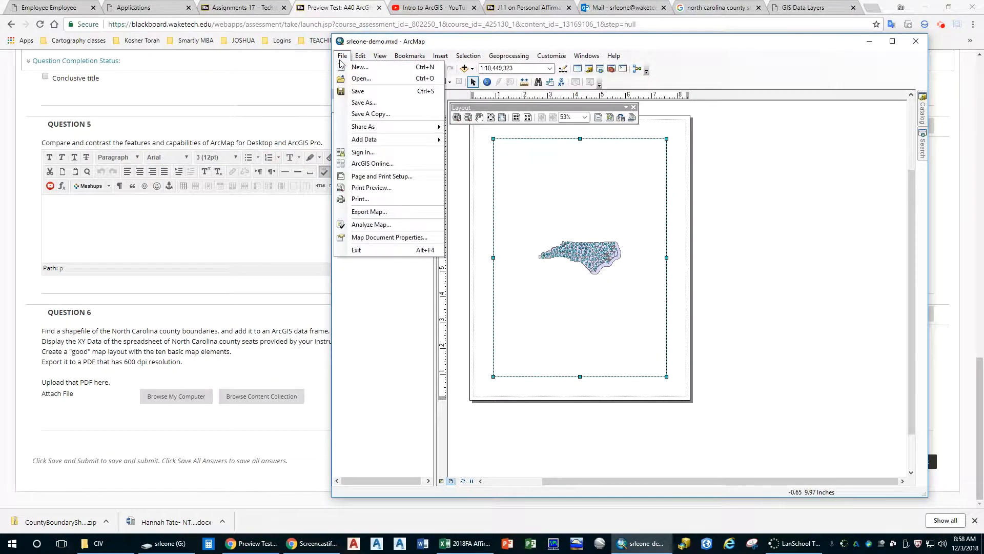
click(365, 177)
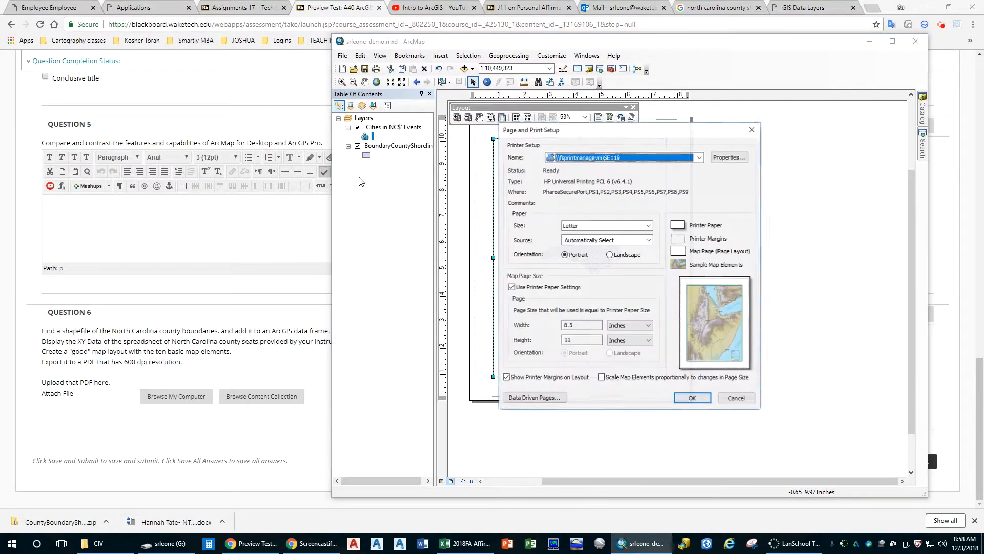
click(610, 256)
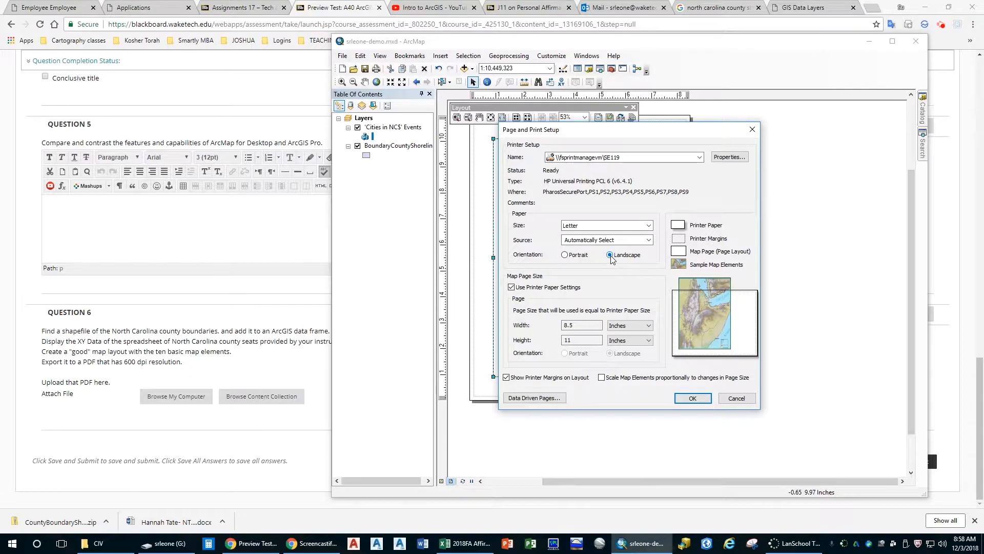
click(692, 399)
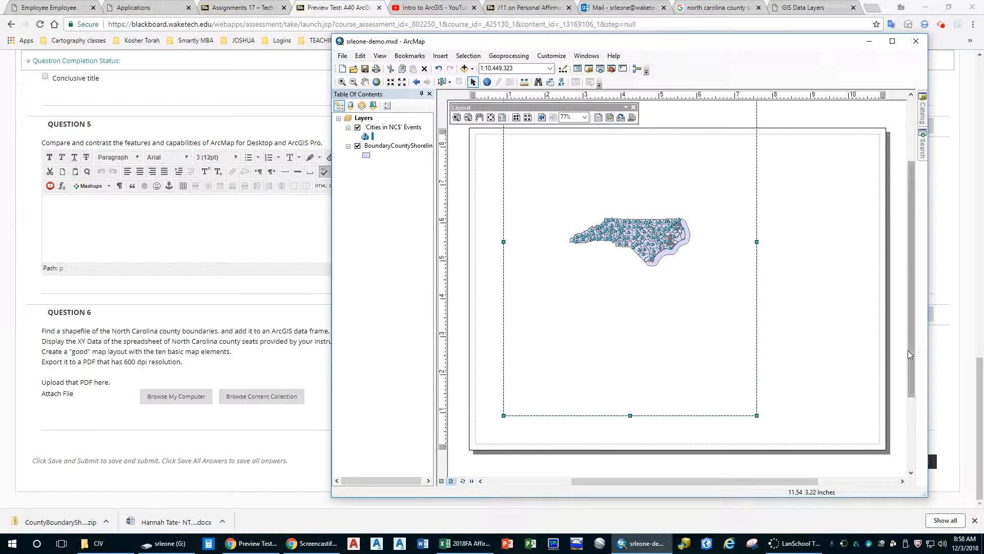
Step: Resize the data frame to fit within the landscape page and shift it so its margins are roughly even
scroll(916, 321, up, 3)
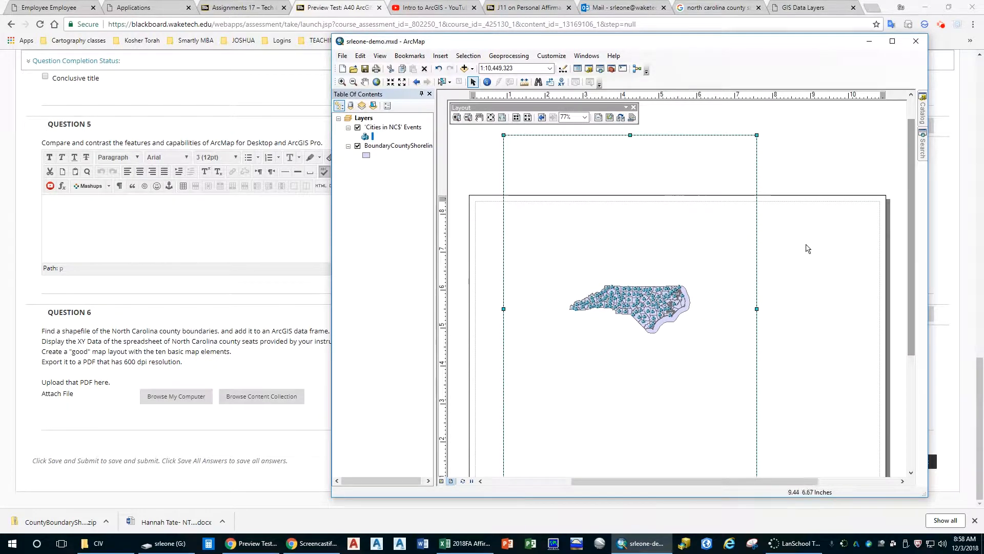
drag(757, 135, 856, 230)
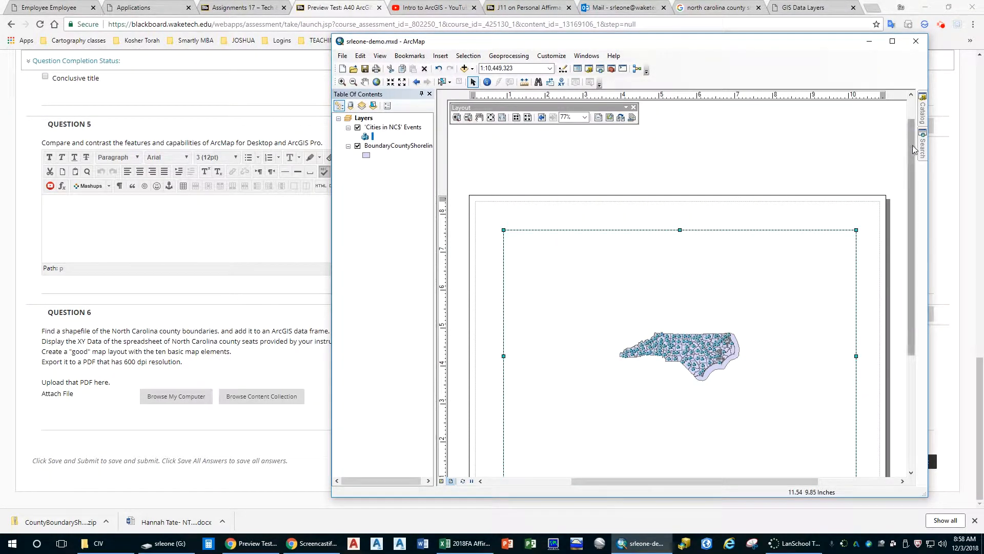
scroll(910, 179, down, 6)
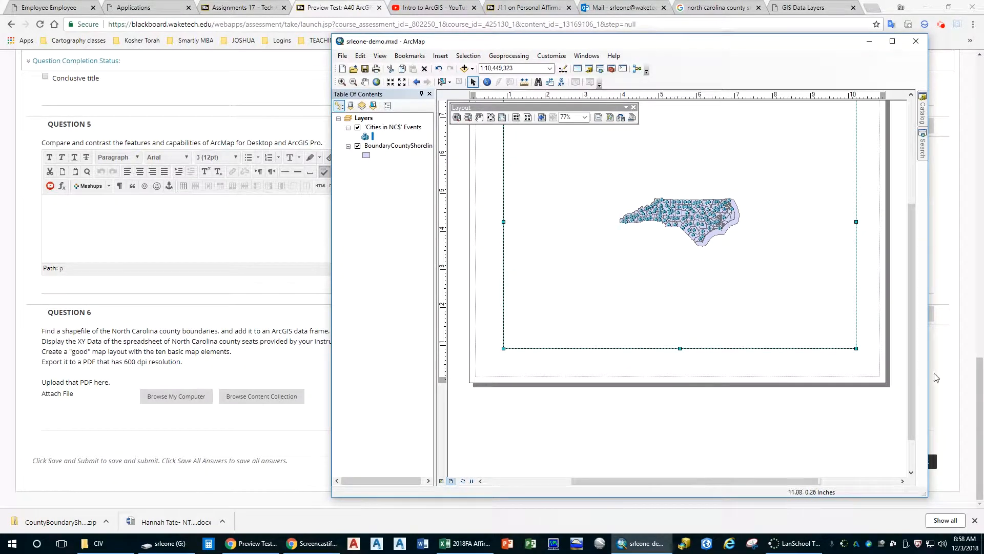
scroll(882, 276, up, 3)
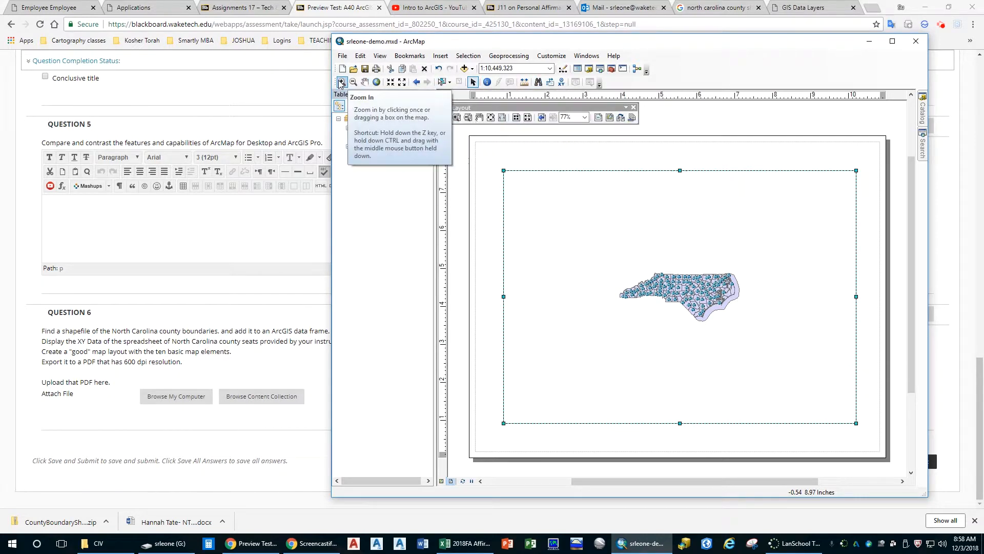
click(459, 124)
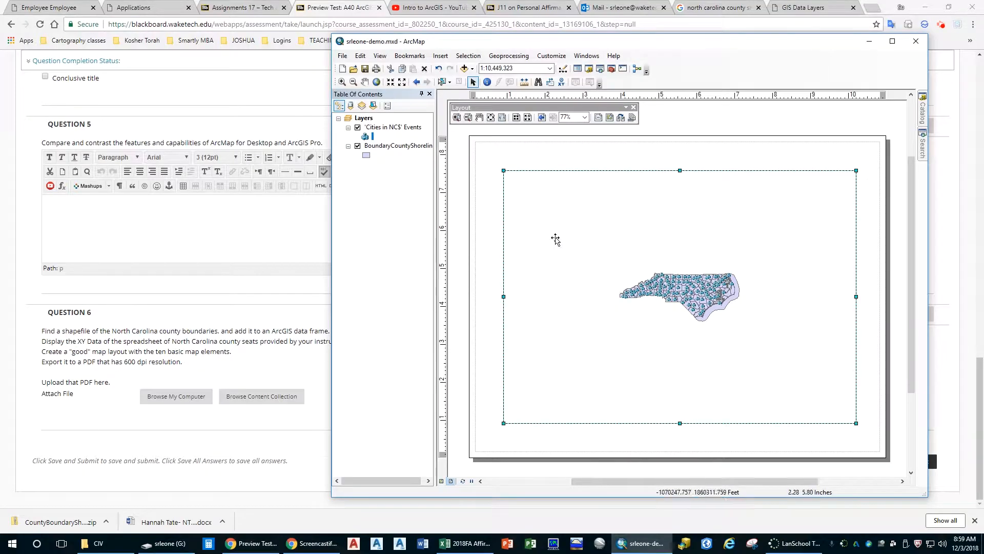
drag(582, 213, 598, 230)
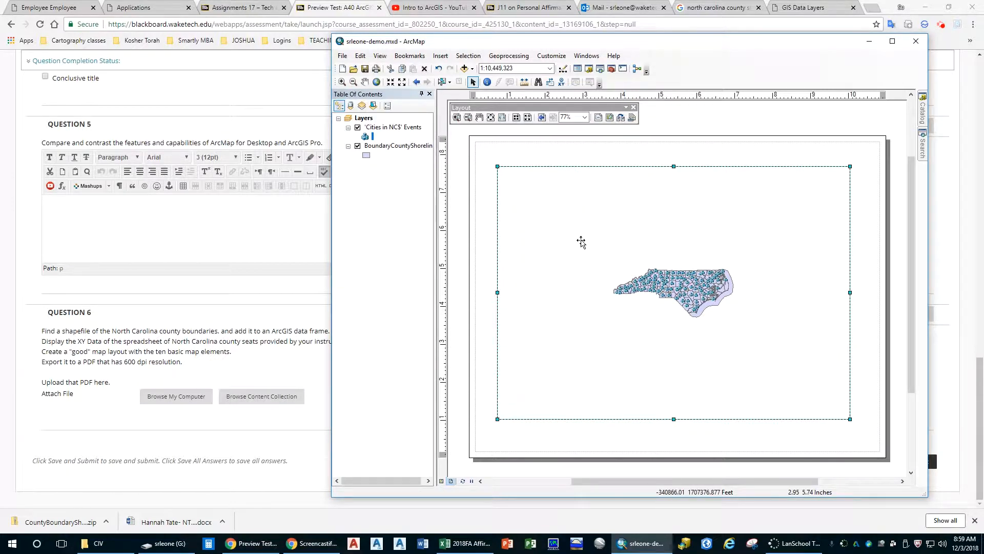
Step: Focus the data frame and zoom the map until North Carolina fills the frame's width, then leave the focus mode
double_click(581, 242)
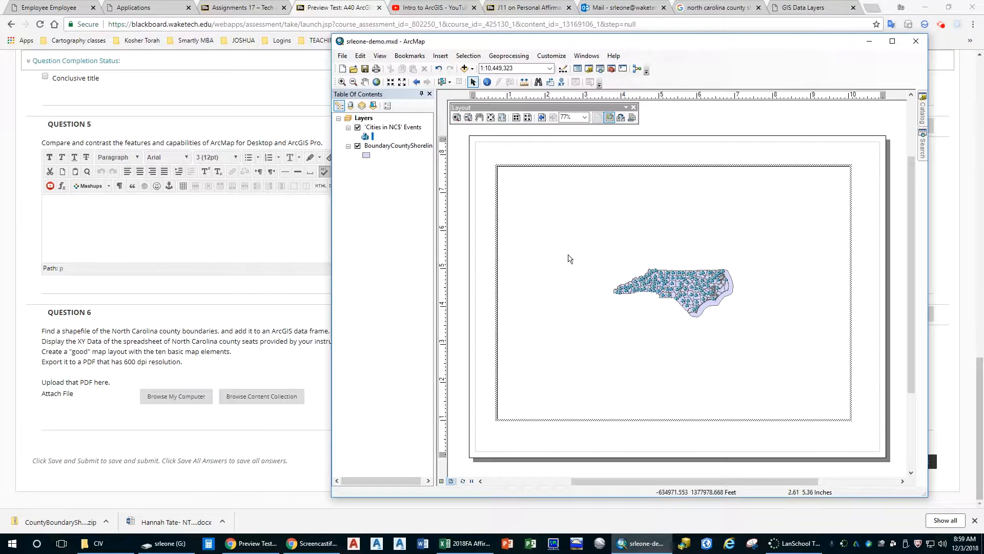
click(340, 82)
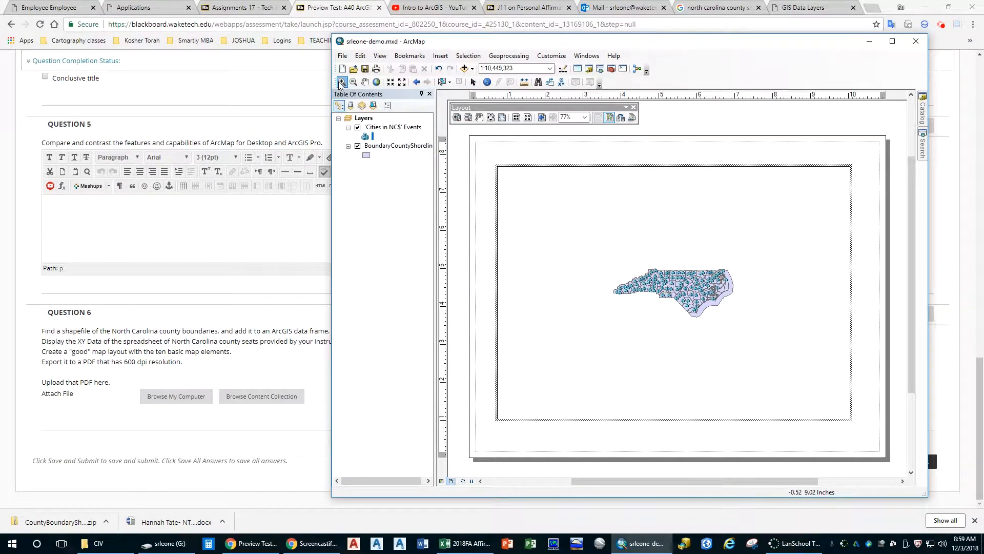
drag(604, 254, 745, 330)
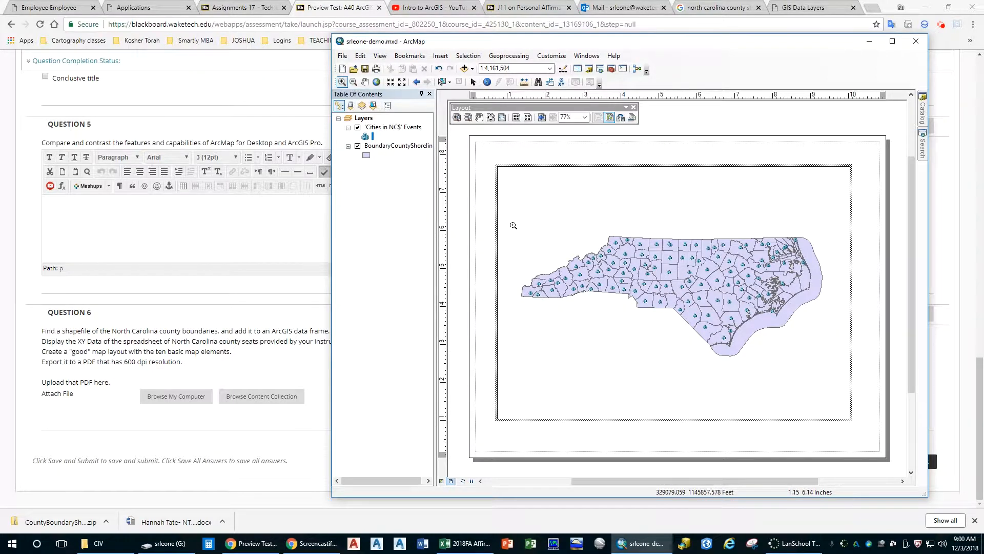
drag(513, 225, 830, 364)
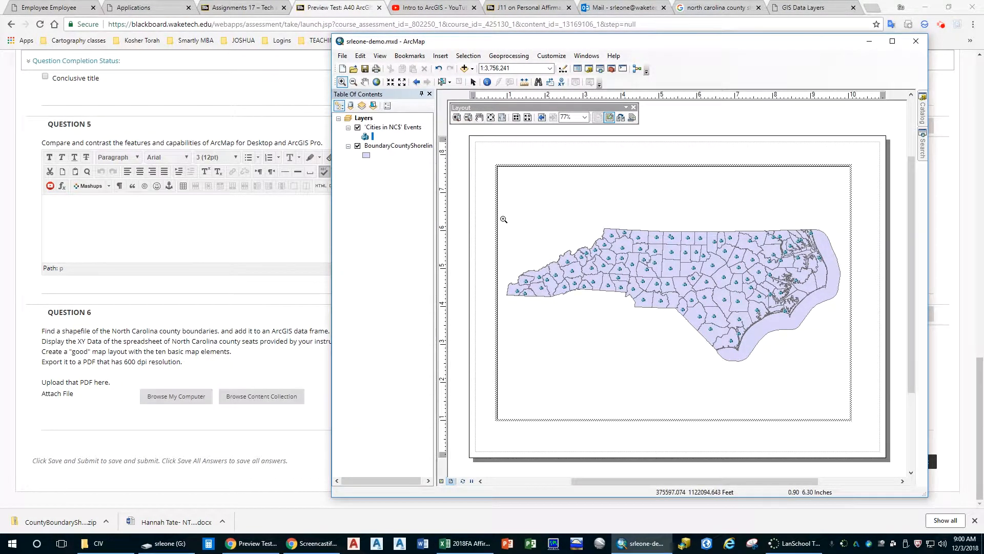
drag(504, 222, 845, 368)
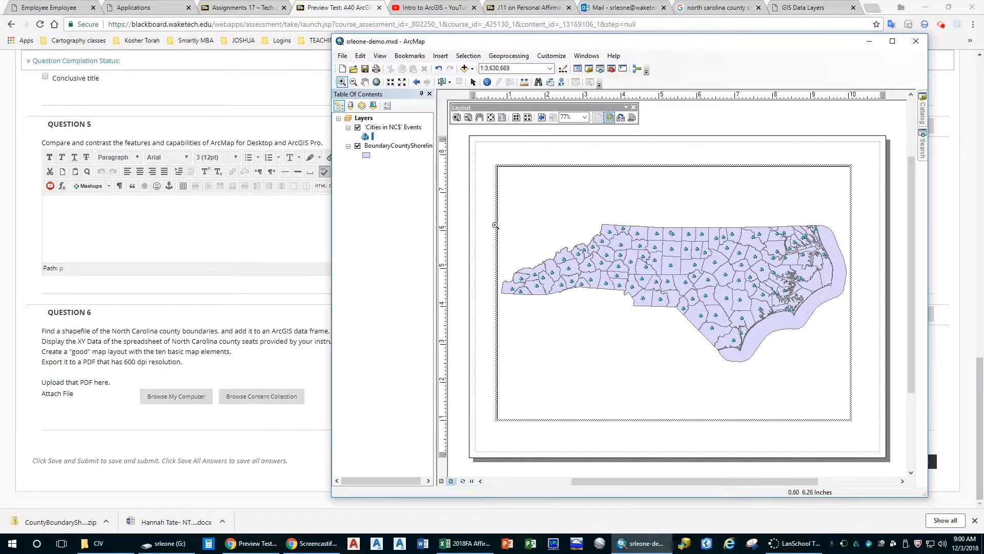
click(473, 82)
click(573, 156)
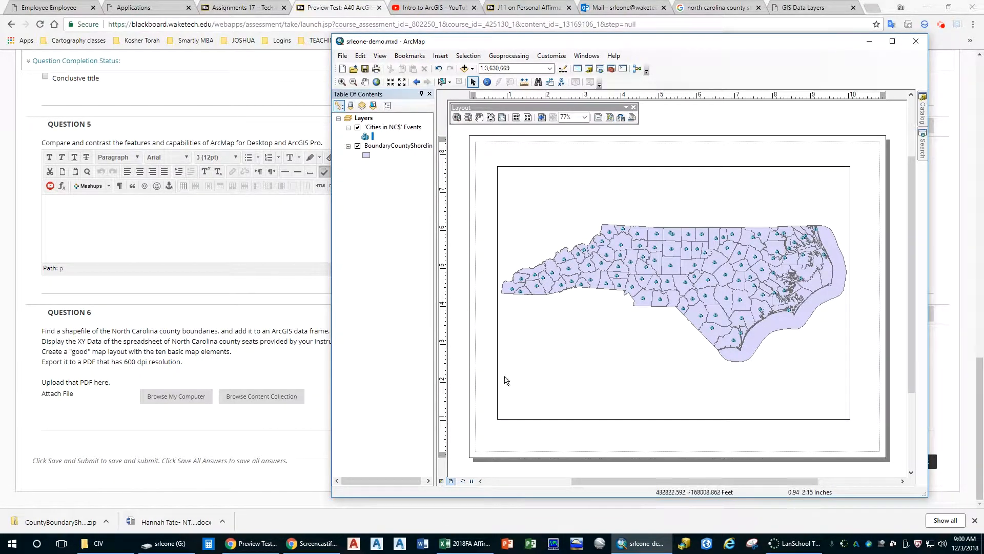
Step: Set the data frame's border to None, keep the coordinate system as it is, and deselect the frame
right_click(538, 223)
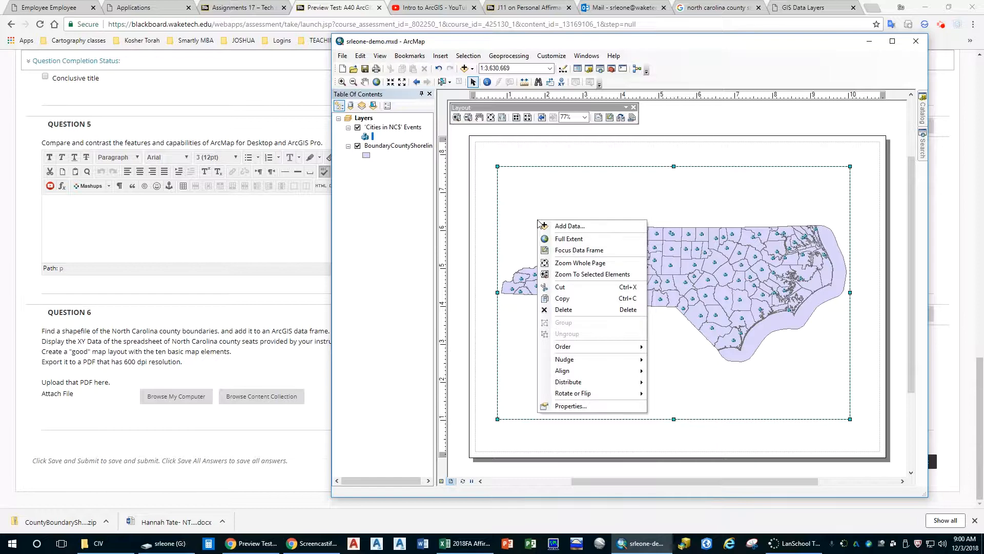
click(581, 406)
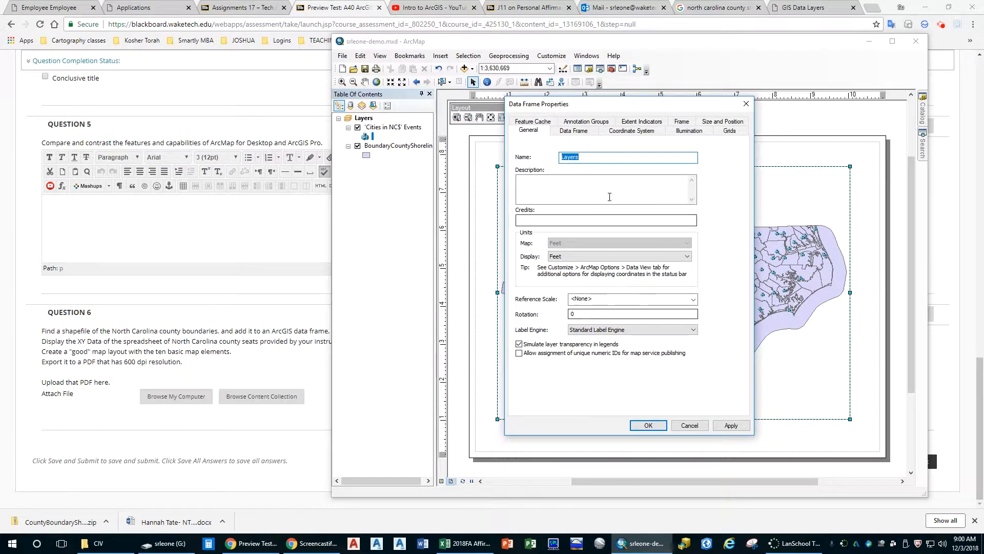
click(686, 123)
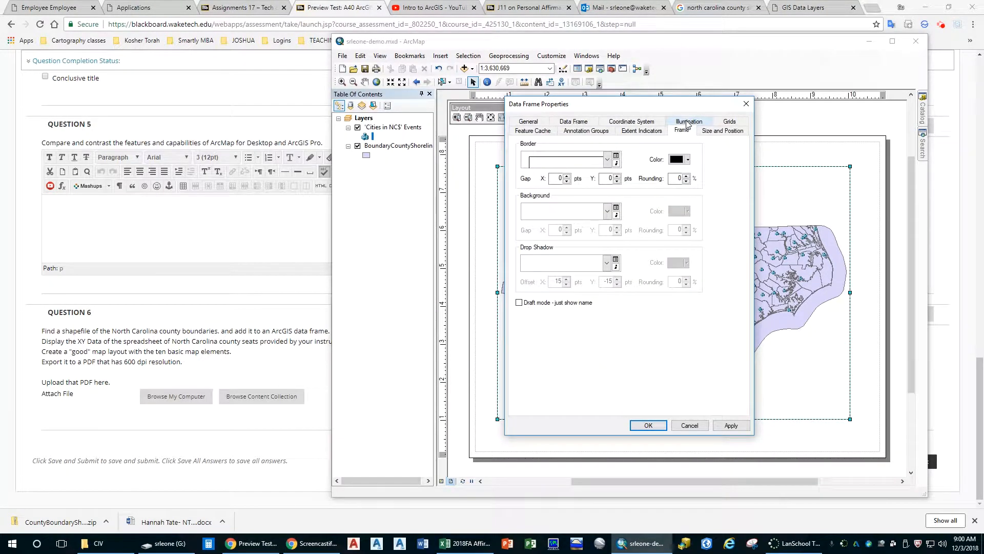
click(608, 160)
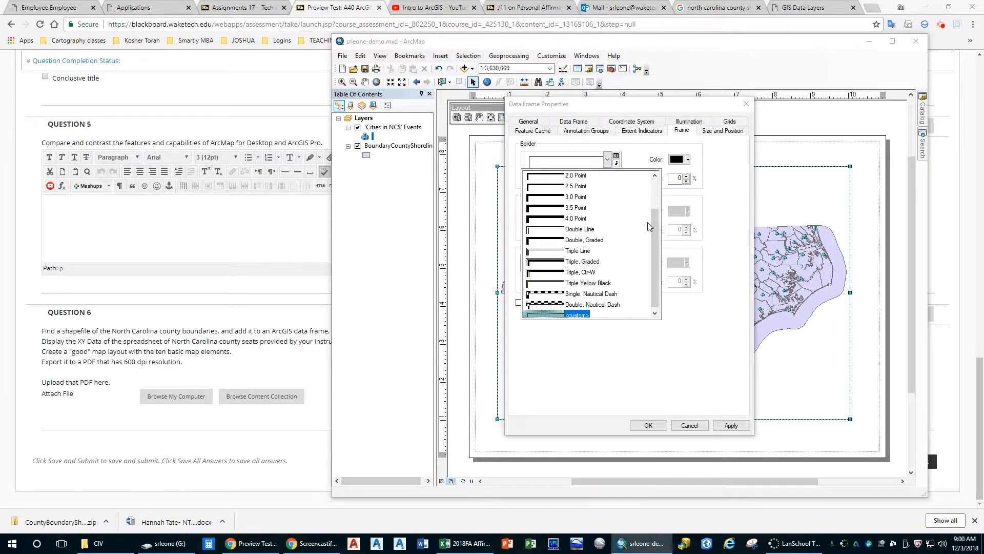
scroll(655, 185, up, 2)
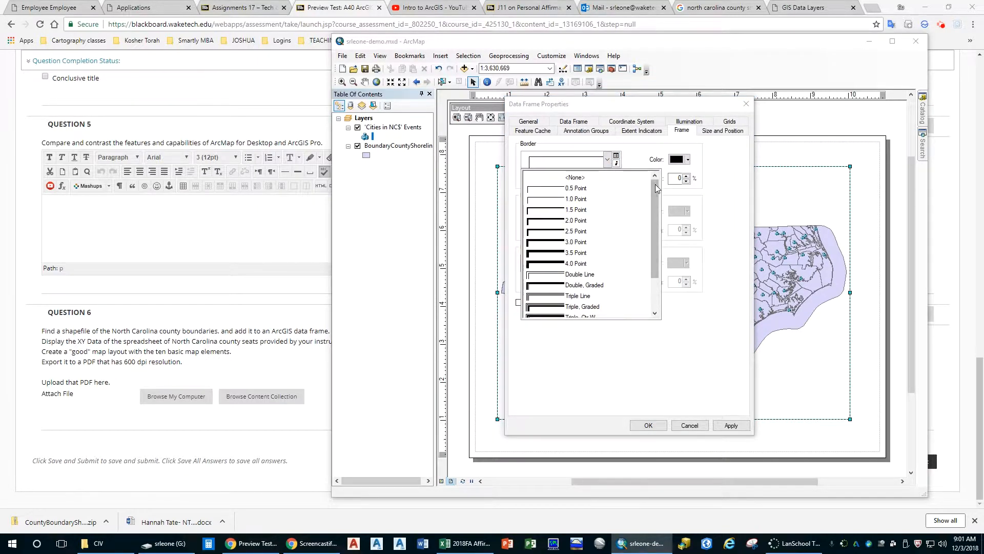
click(576, 178)
click(648, 425)
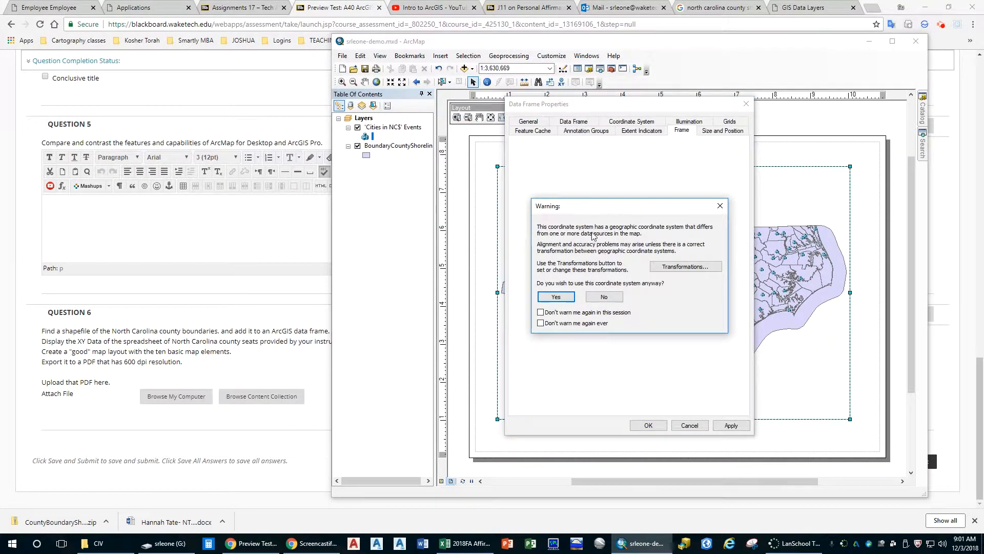
click(557, 296)
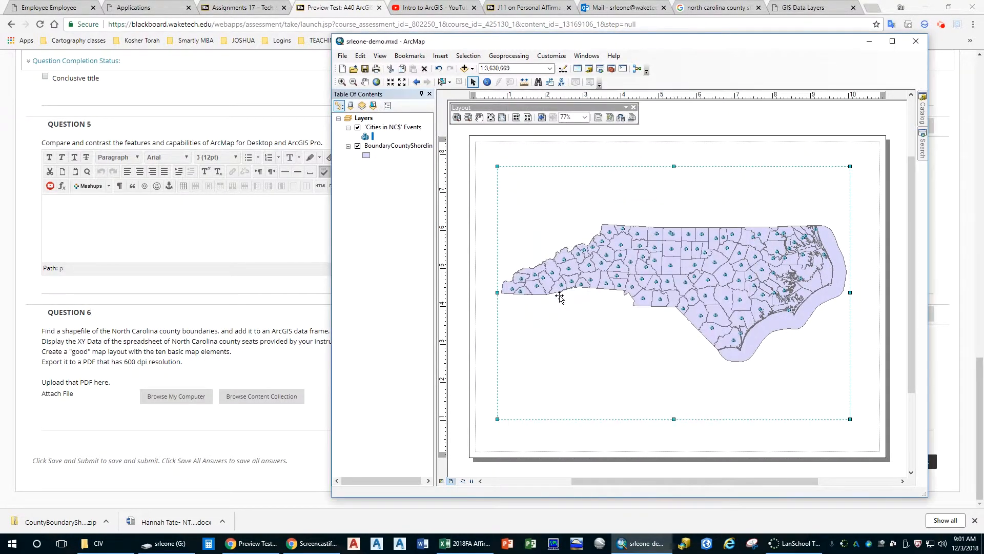
click(869, 222)
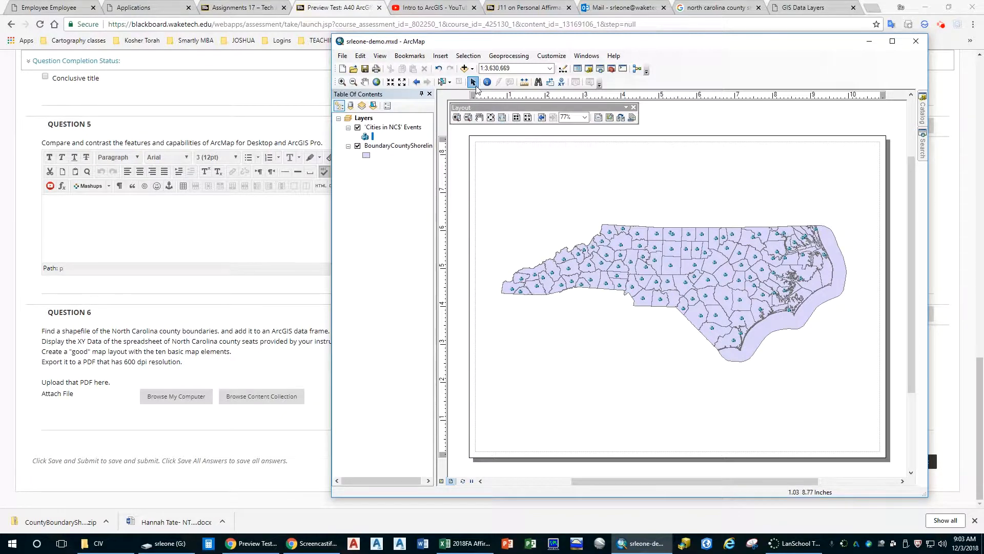
Step: Insert a neatline placed inside the page margins with a 2.0 Point border, and deselect it
click(447, 57)
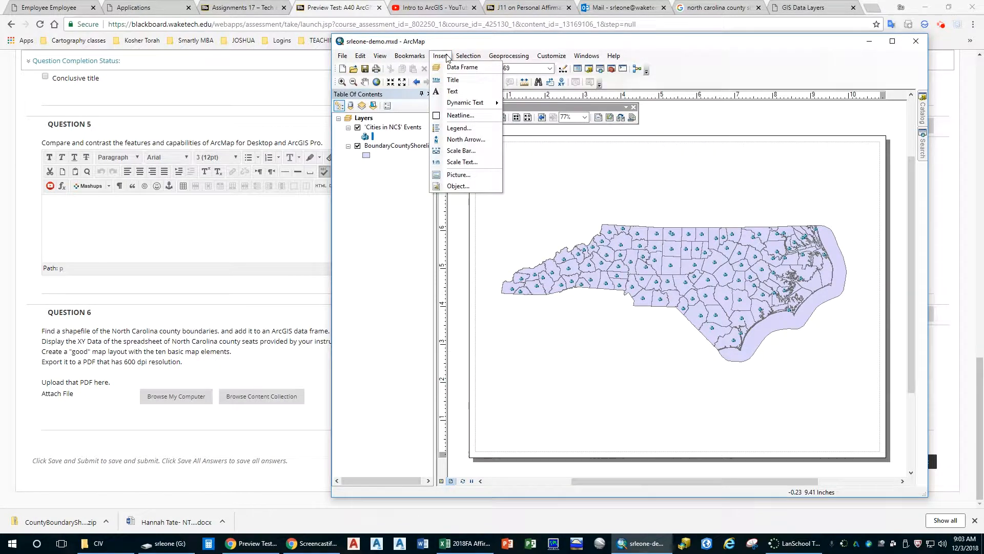
click(450, 116)
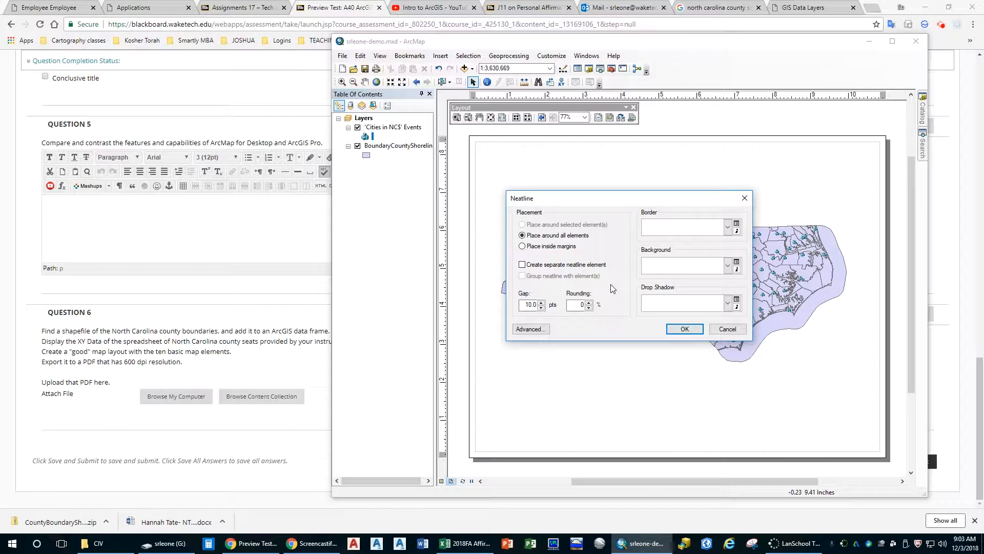
click(562, 247)
click(727, 228)
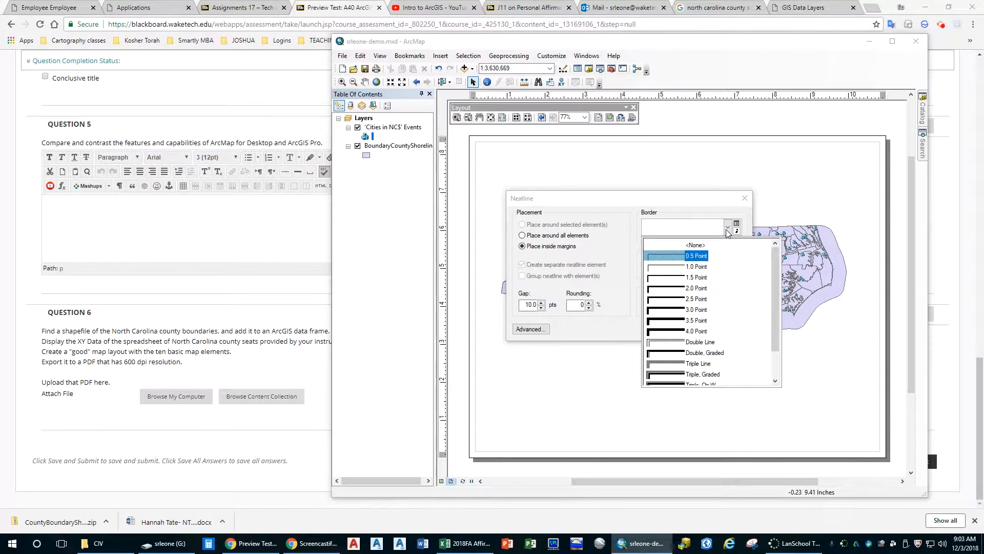
click(674, 290)
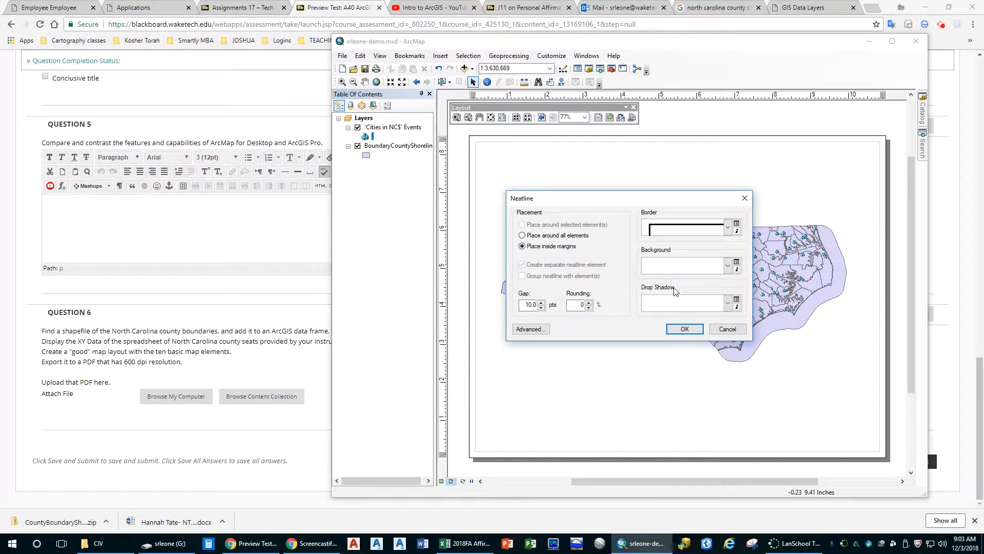
click(685, 329)
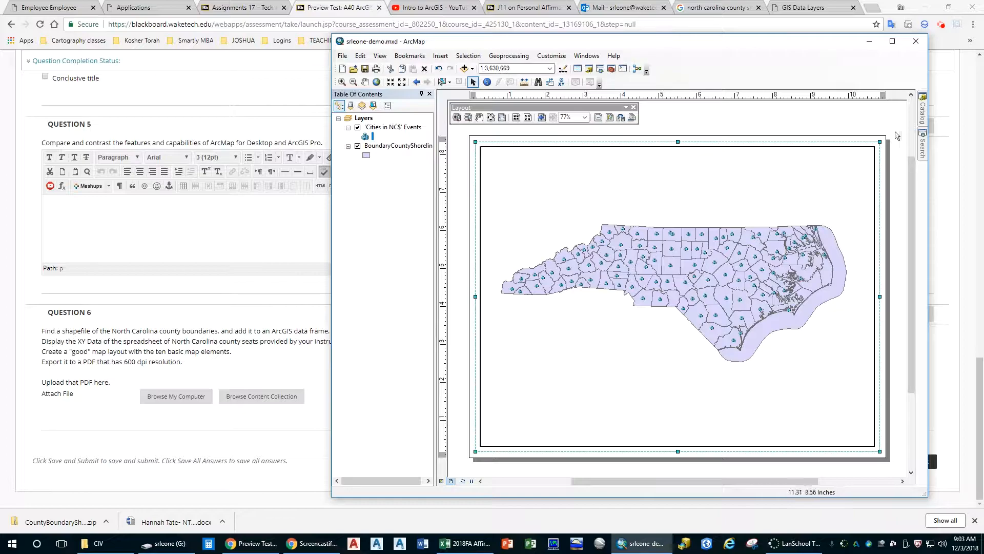
click(853, 119)
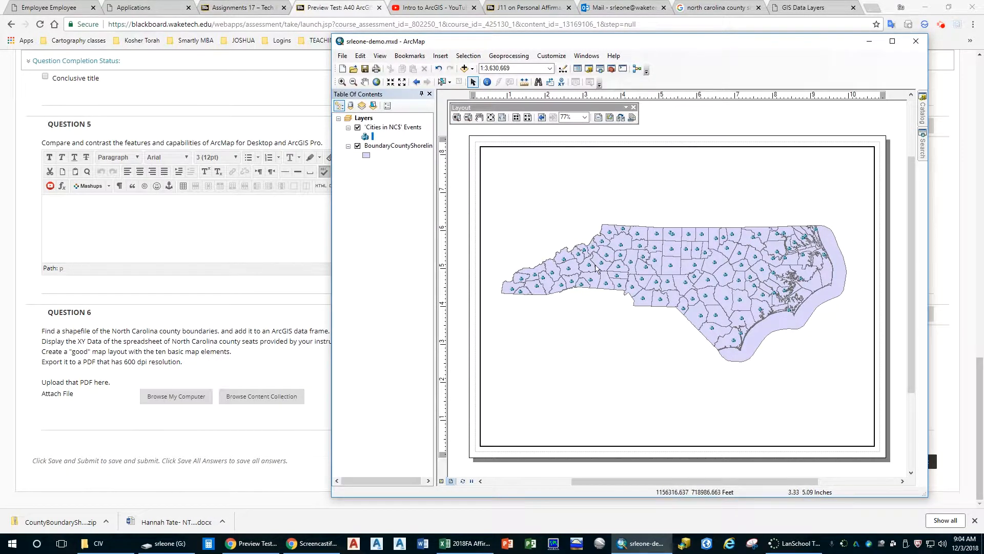
Step: Start a legend for the data frame that leaves out the BoundaryCountyShoreline layer, keeping the title Legend and its default font
click(620, 272)
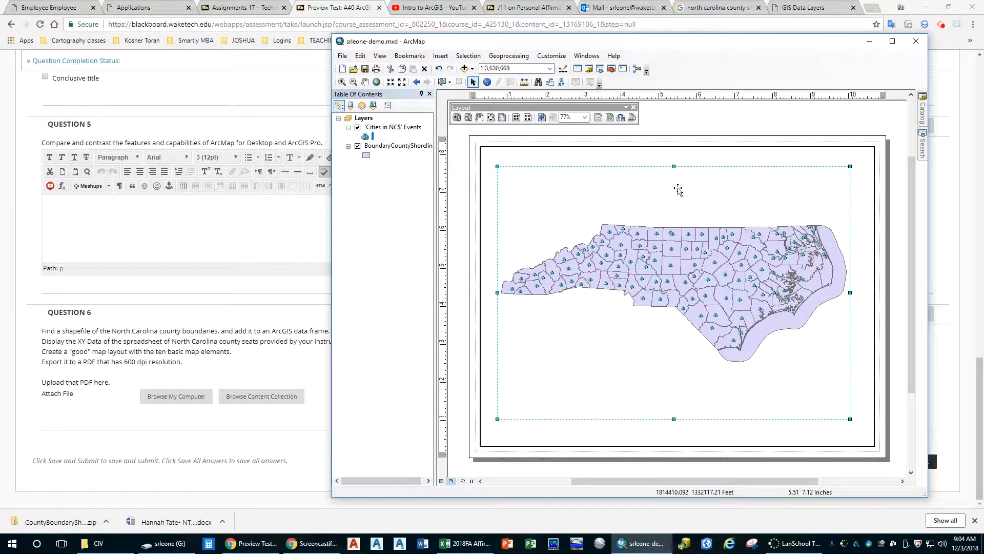
click(439, 57)
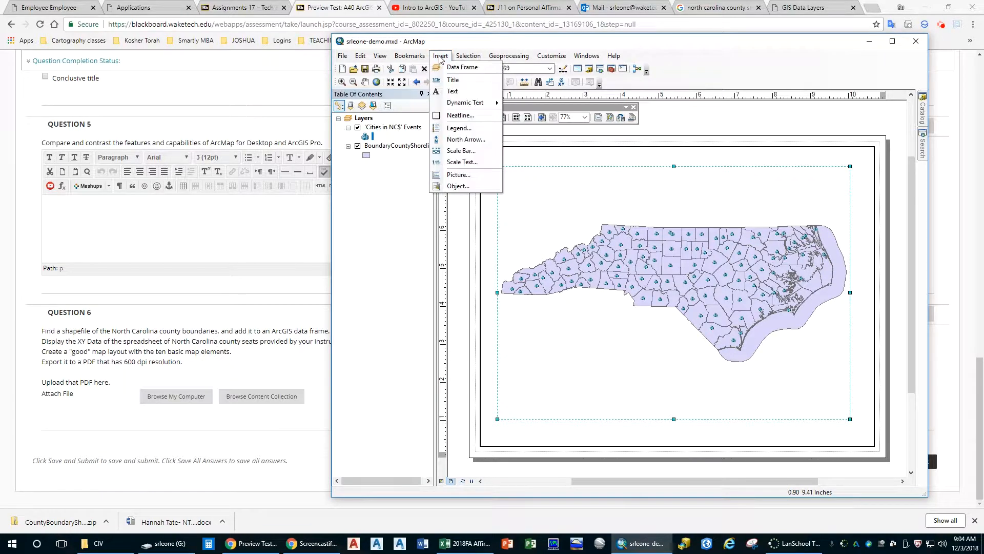
click(450, 128)
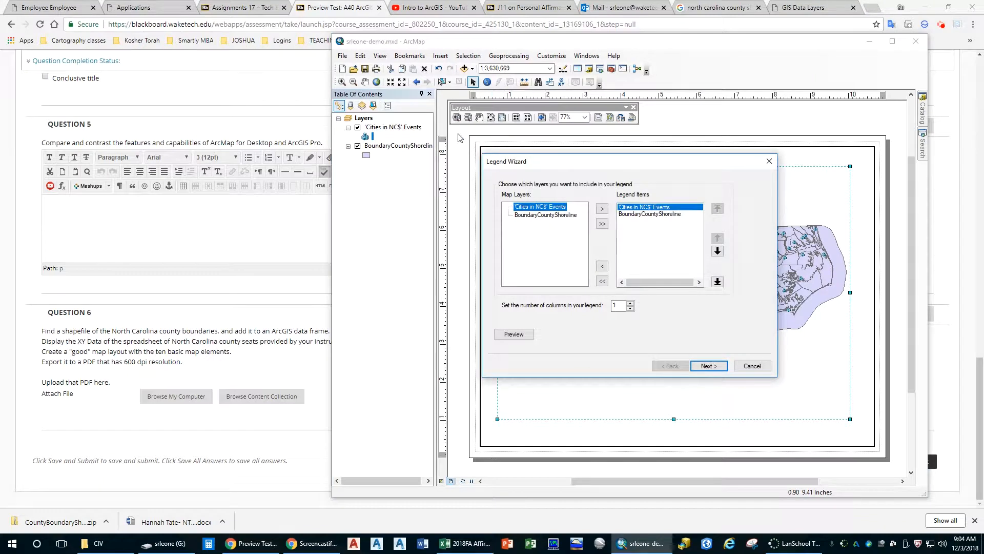
click(648, 215)
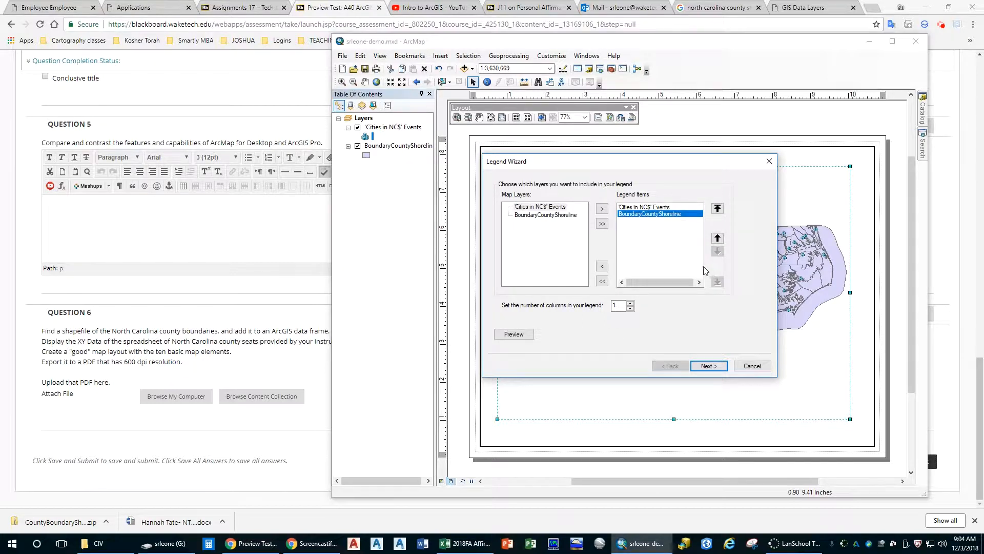
click(603, 266)
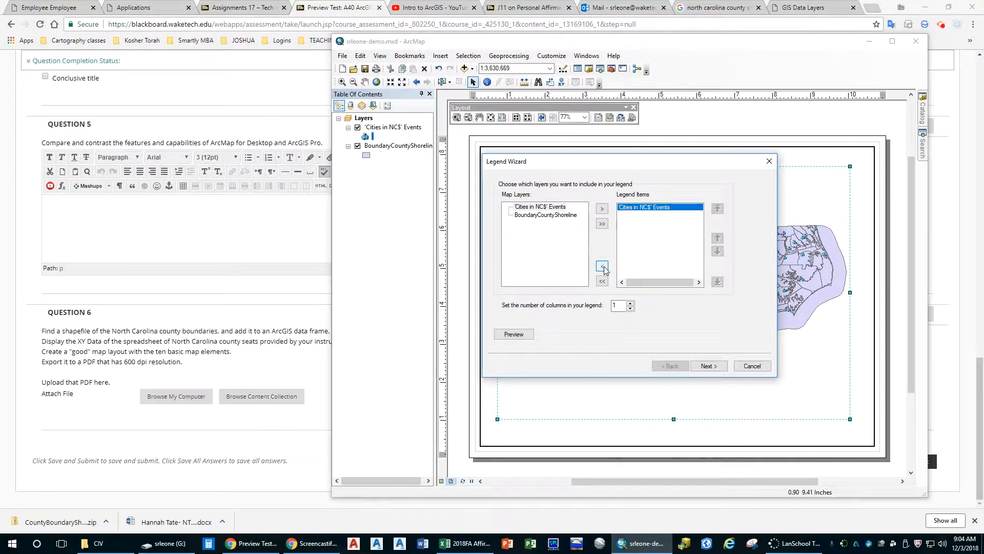
click(706, 367)
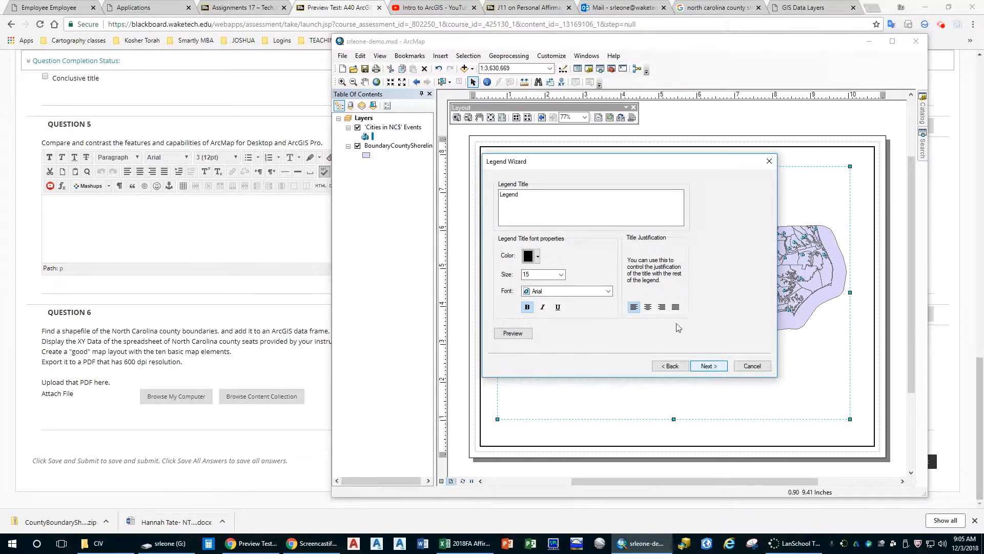
click(709, 366)
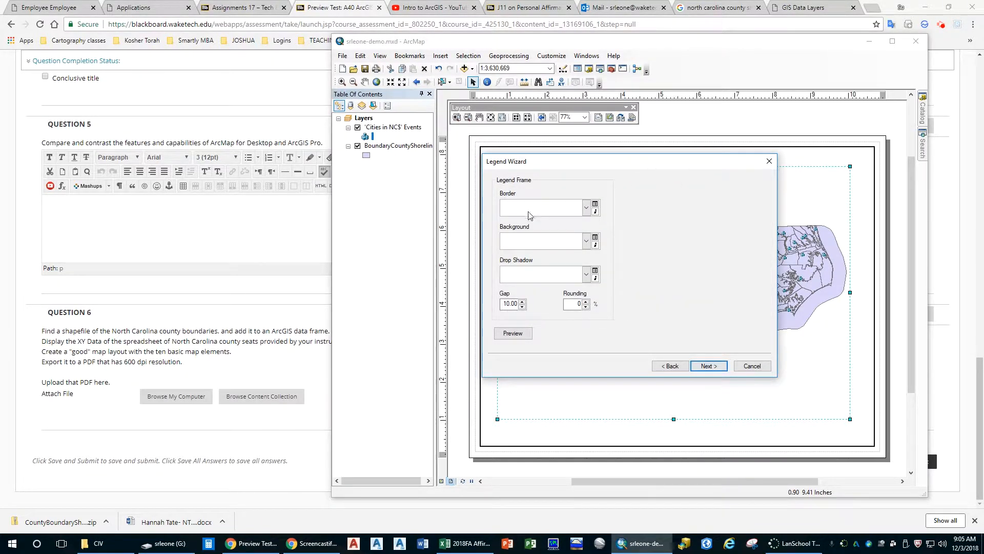
Step: Give the legend a Sand background with a gap of 10, keep the default spacing, and place it in the page's lower-left corner
click(586, 243)
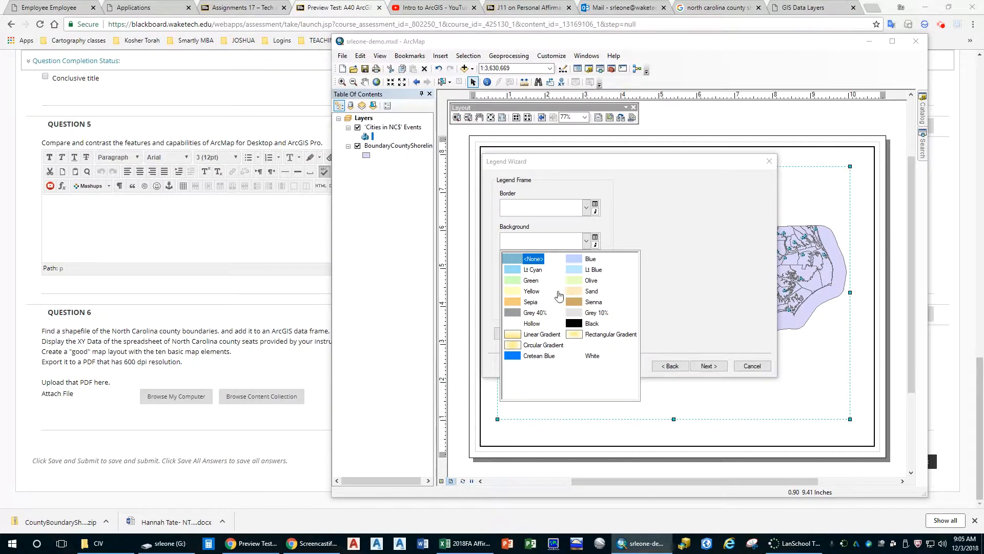
click(577, 292)
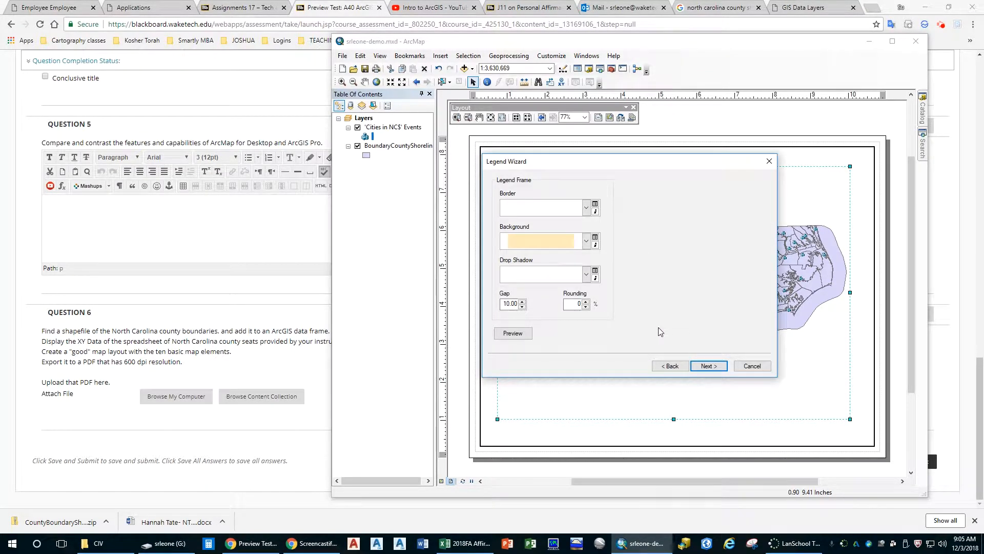
text(10)
click(505, 304)
click(714, 367)
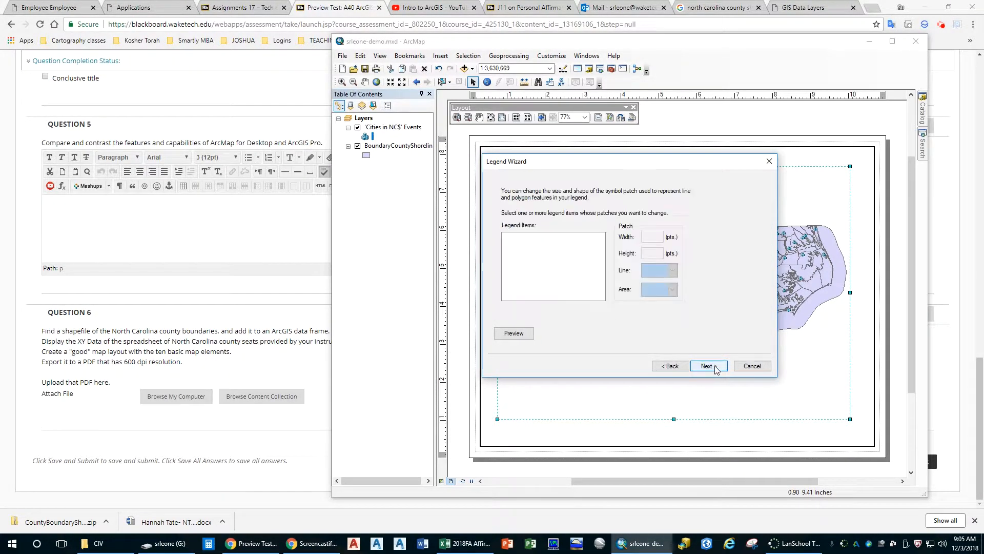
click(716, 367)
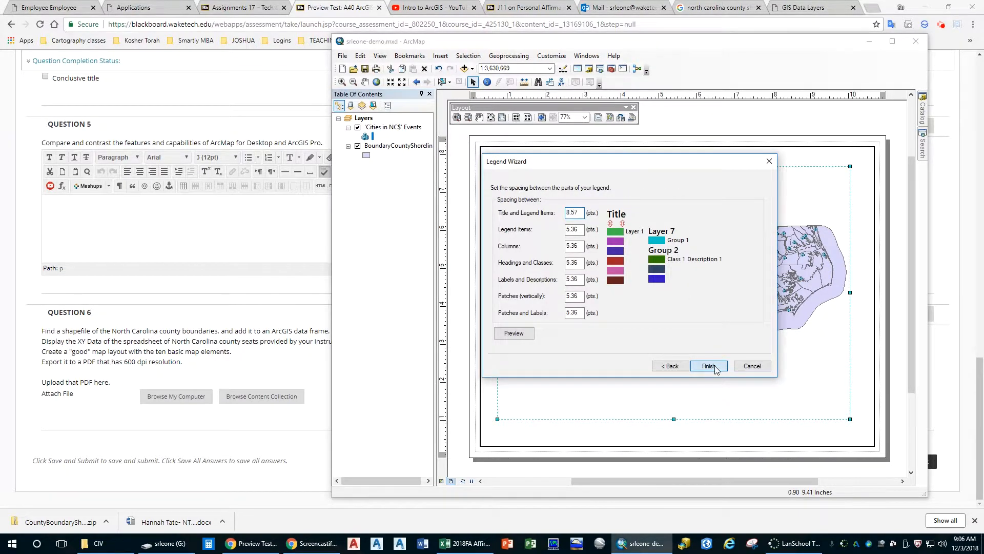
click(715, 367)
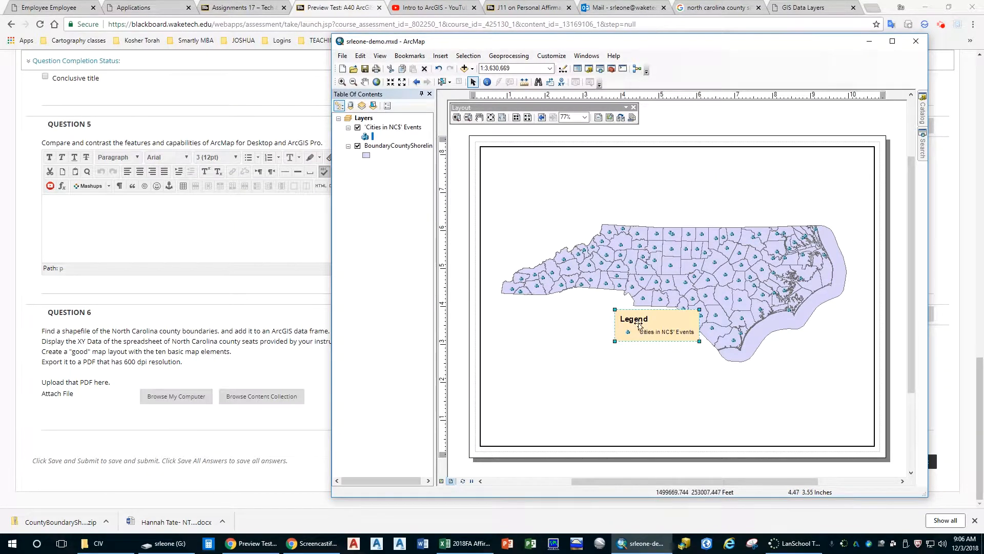
drag(638, 322, 518, 414)
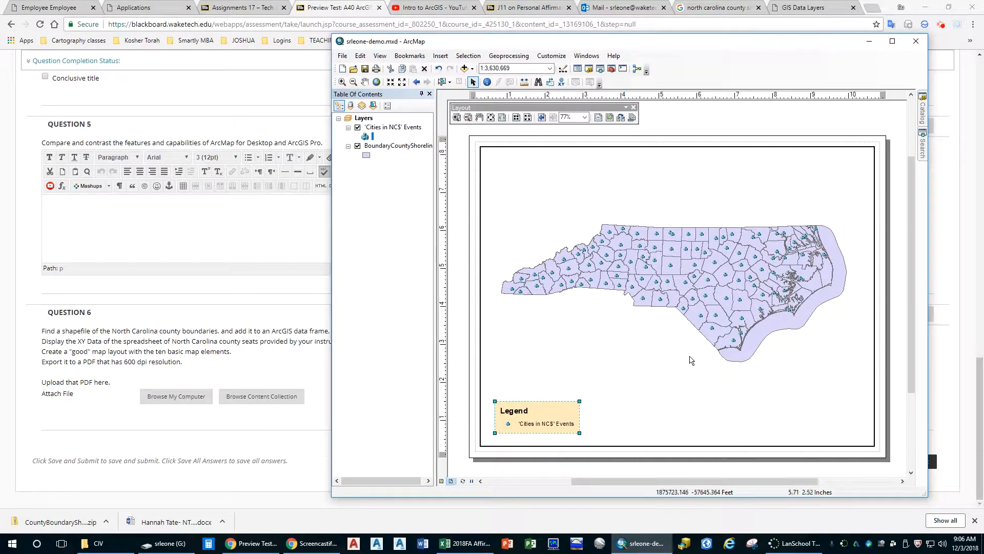
Step: Insert an Alternating Scale Bar 2 for the data frame and place it below the southeastern coast of the map
click(698, 287)
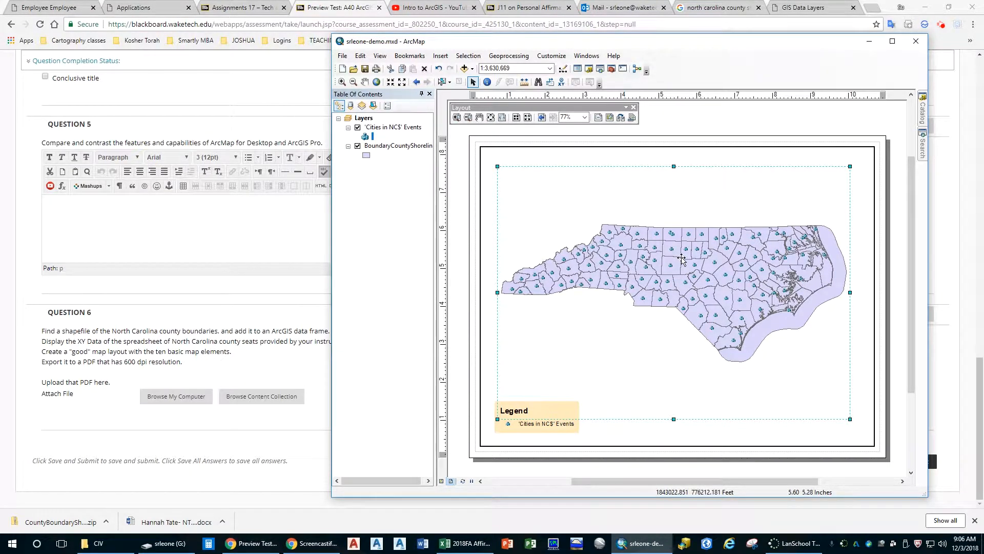
click(441, 57)
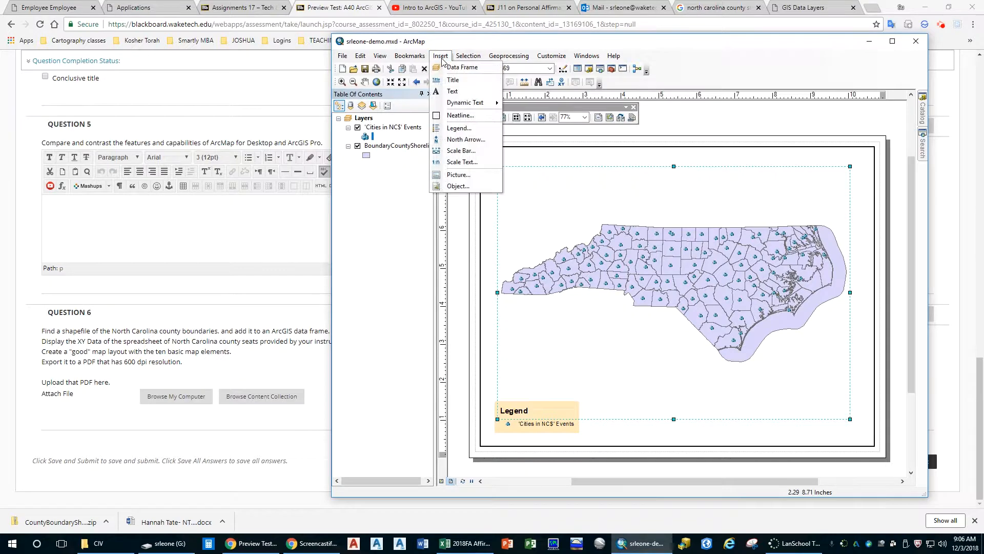
click(461, 150)
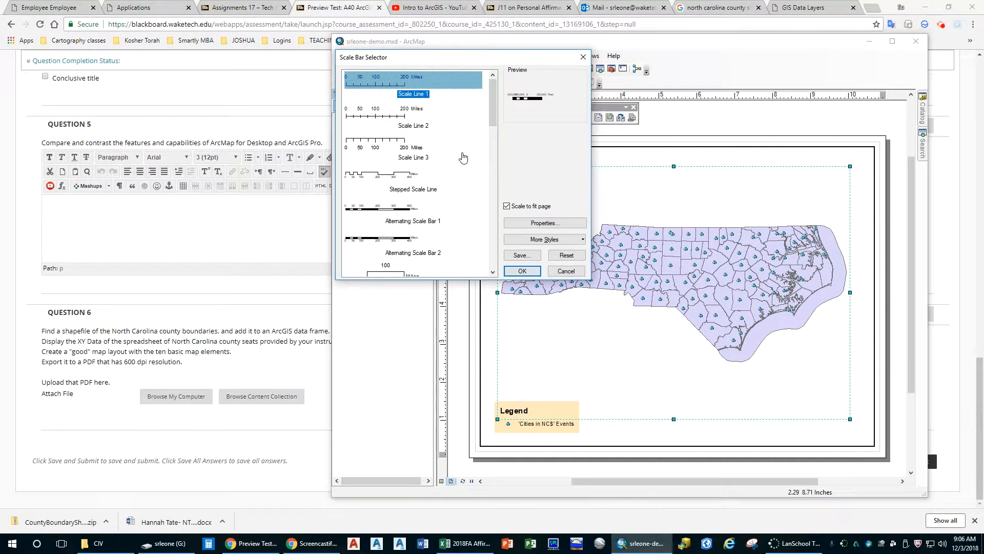
mouse_move(491, 109)
mouse_down()
mouse_move(506, 237)
mouse_move(493, 94)
mouse_up()
click(400, 242)
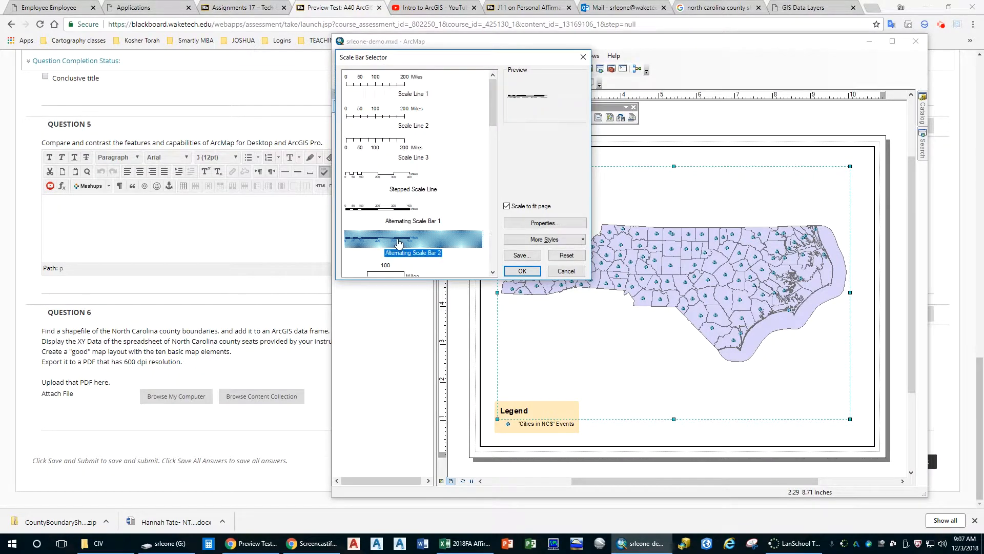
click(518, 273)
drag(681, 301, 773, 425)
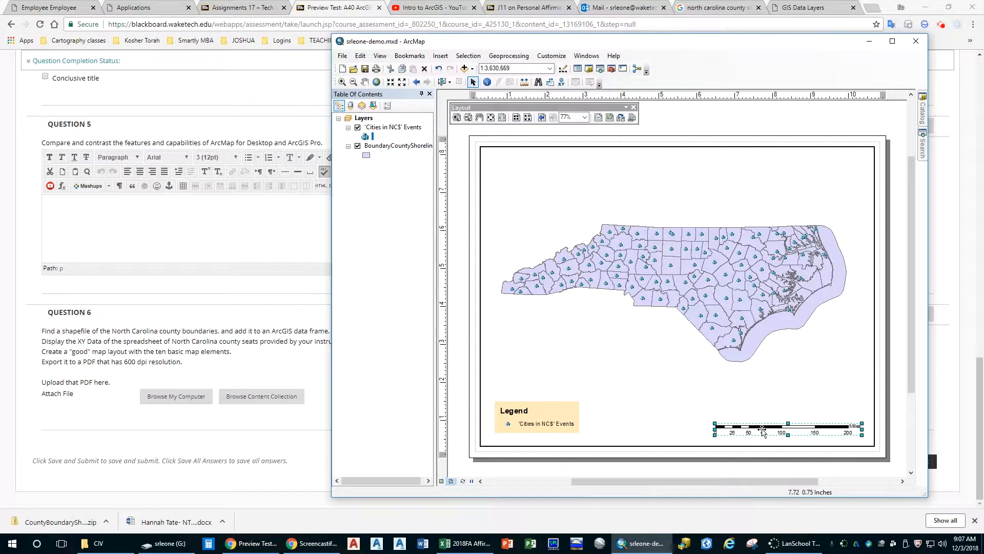
drag(762, 429, 768, 381)
Step: Insert scale text in the Inches = Feet style and place it just above the scale bar
click(707, 277)
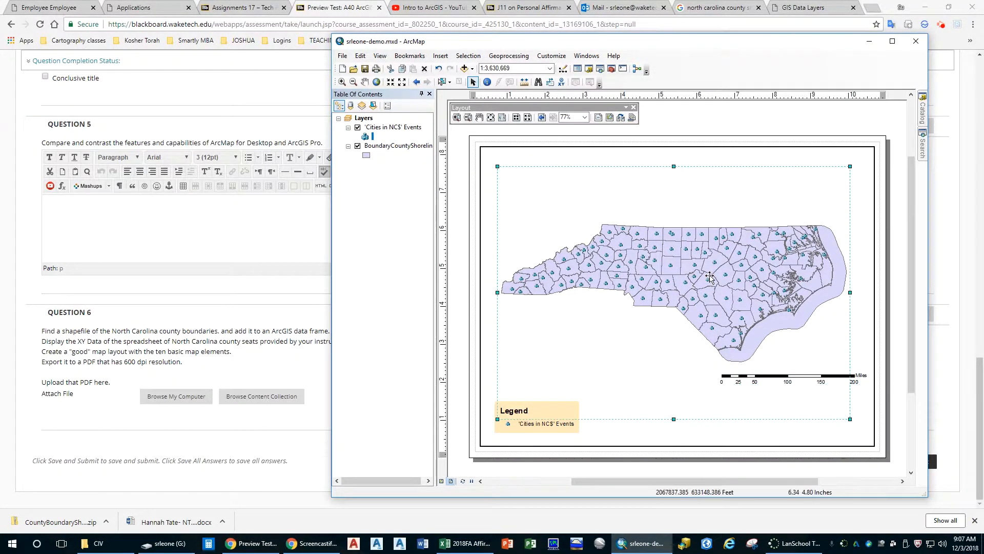
click(450, 60)
click(458, 163)
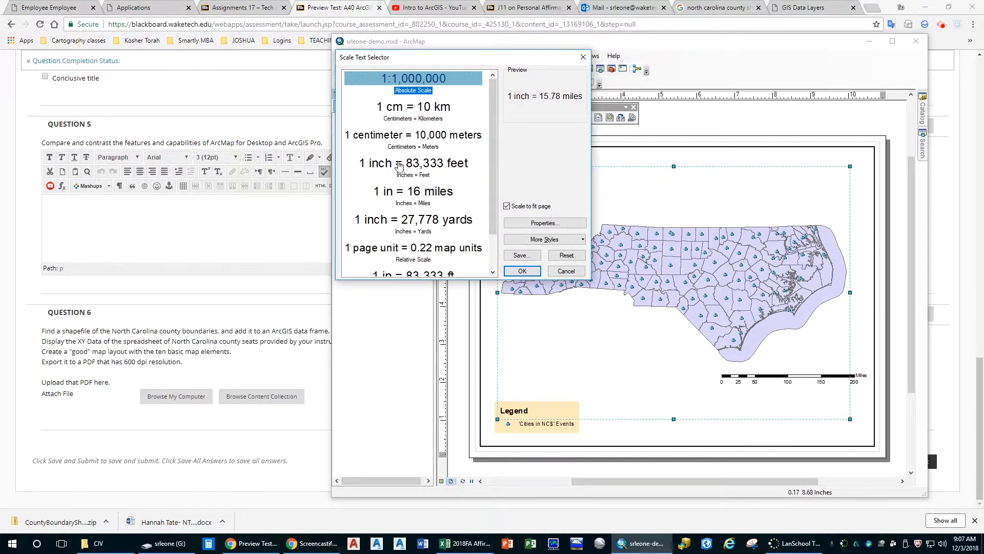
click(434, 168)
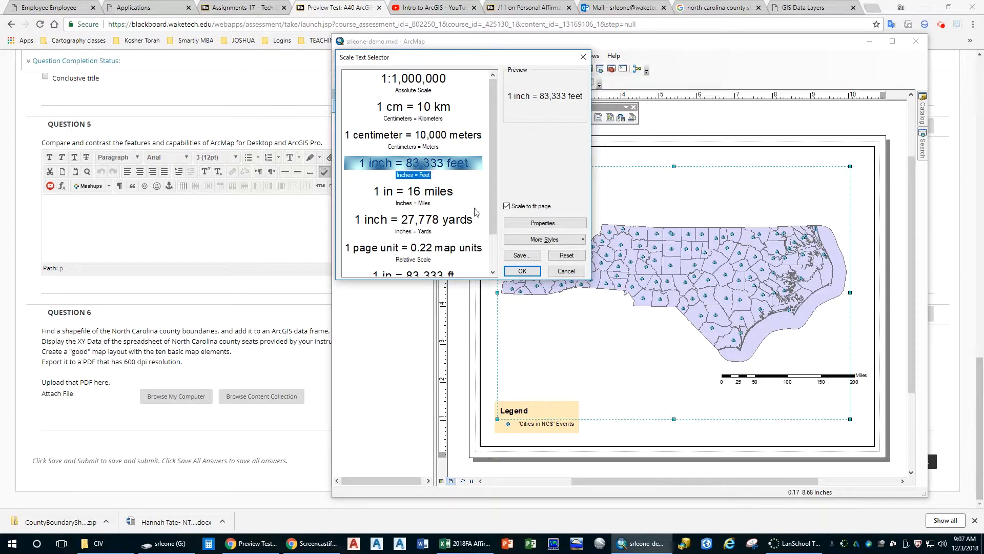
click(531, 272)
drag(641, 294, 790, 372)
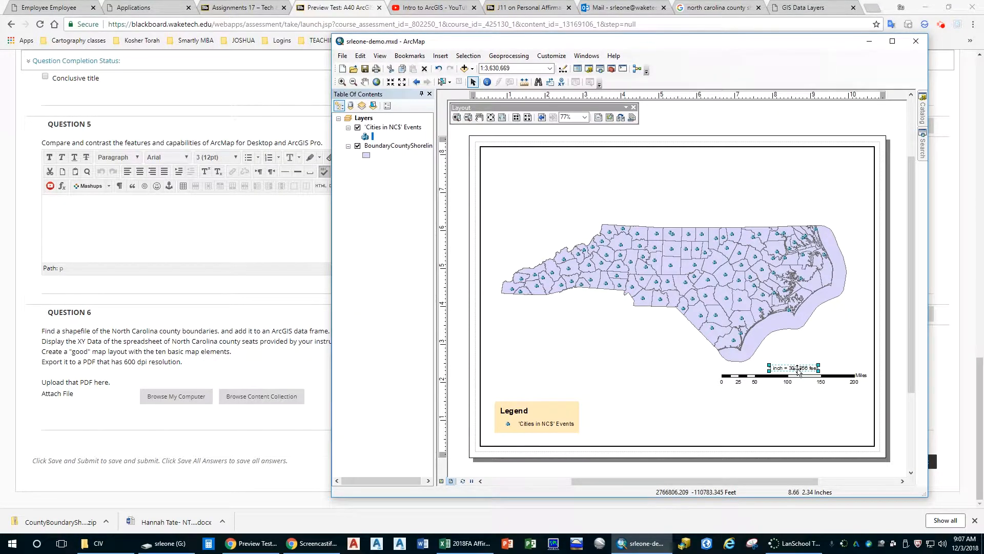
Step: Change the scale text's map units to Miles, keeping the relative style and inches as page units
right_click(798, 373)
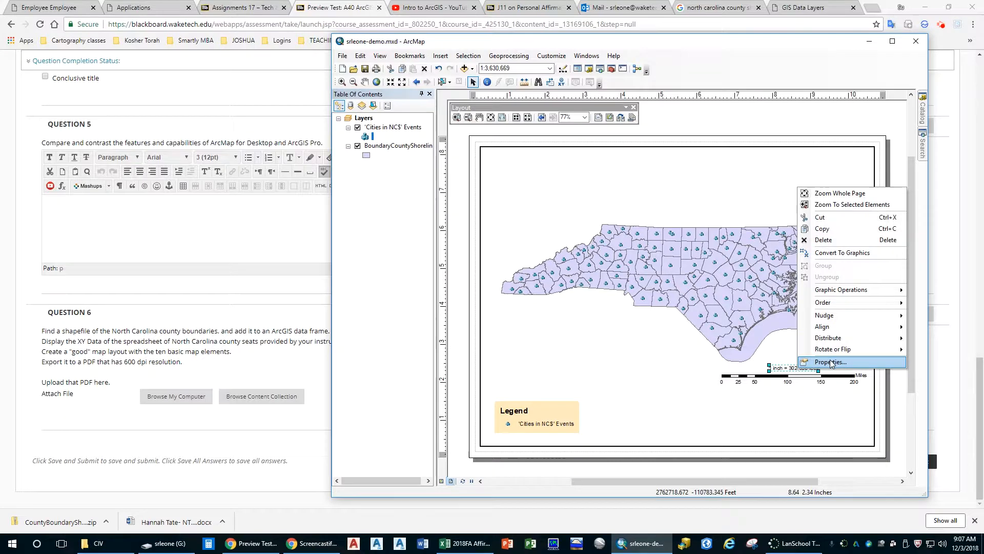
click(830, 360)
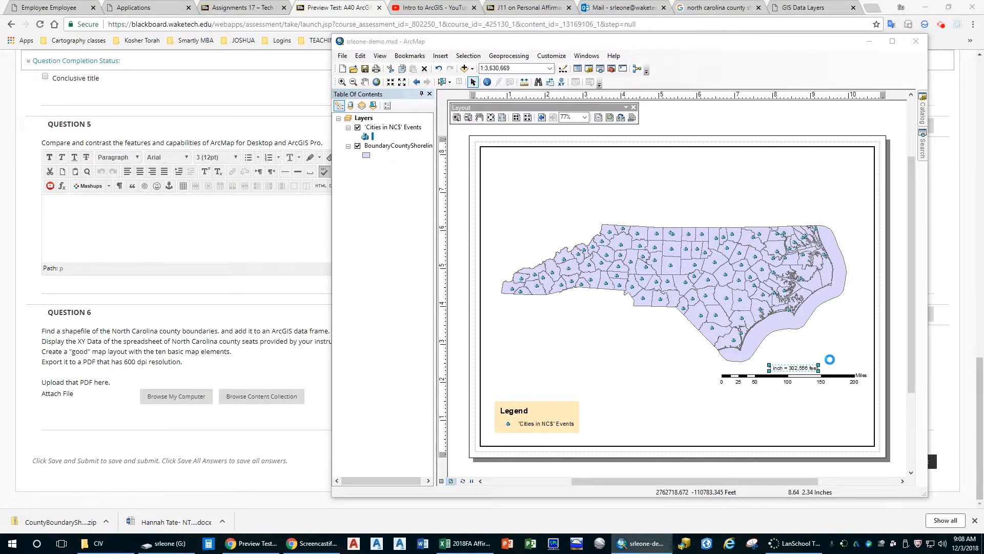
click(587, 287)
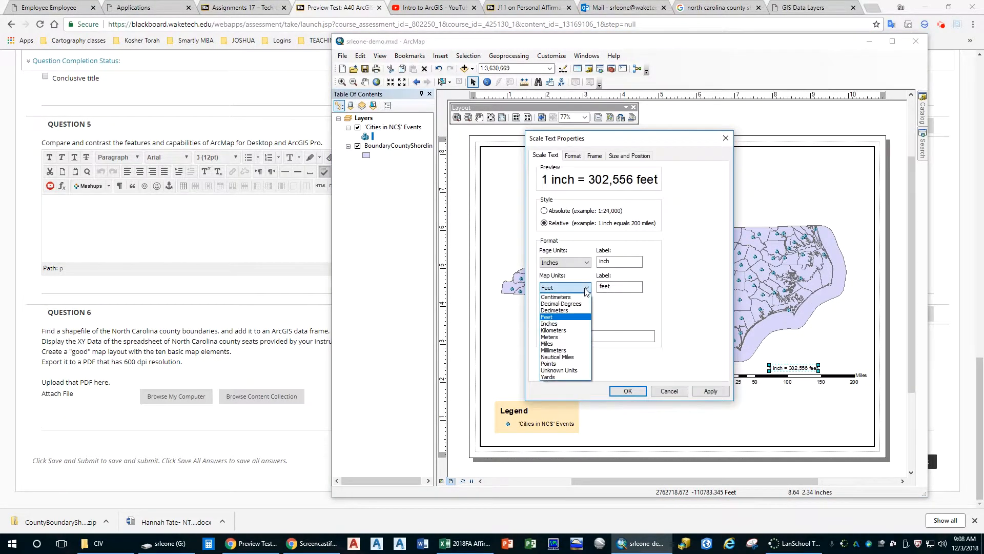
click(580, 345)
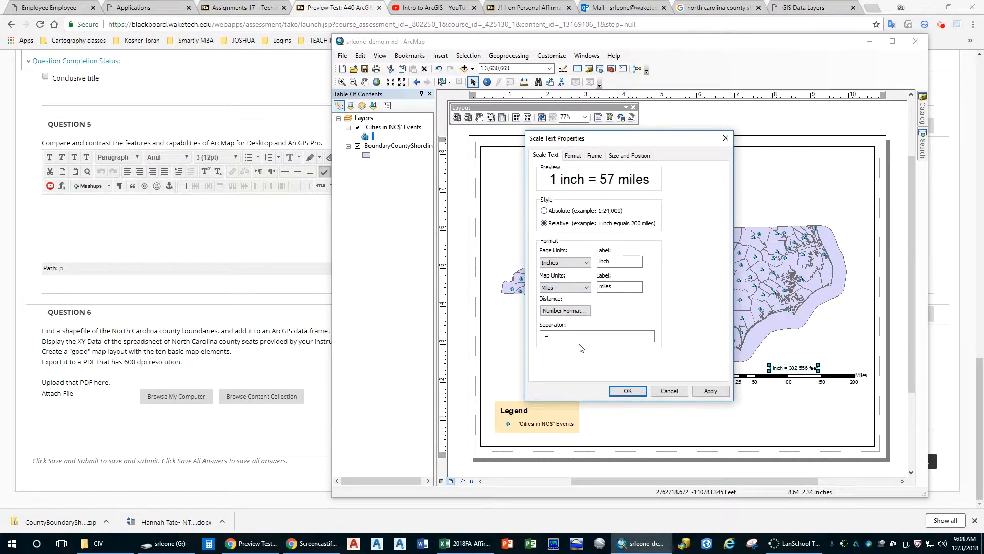
click(628, 391)
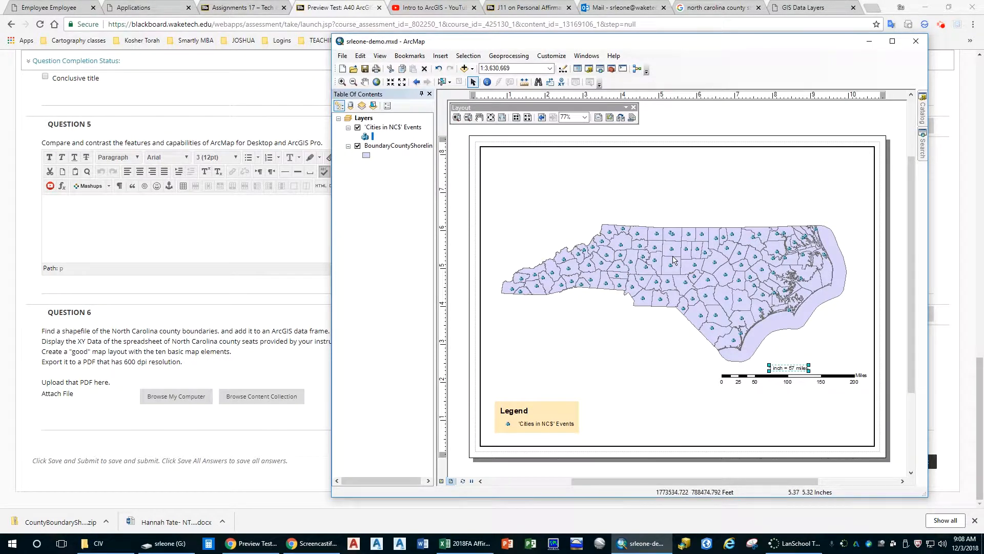
Step: Insert the ESRI North 95 north arrow, place it above the scale bar's right end, and reselect the data frame
click(673, 260)
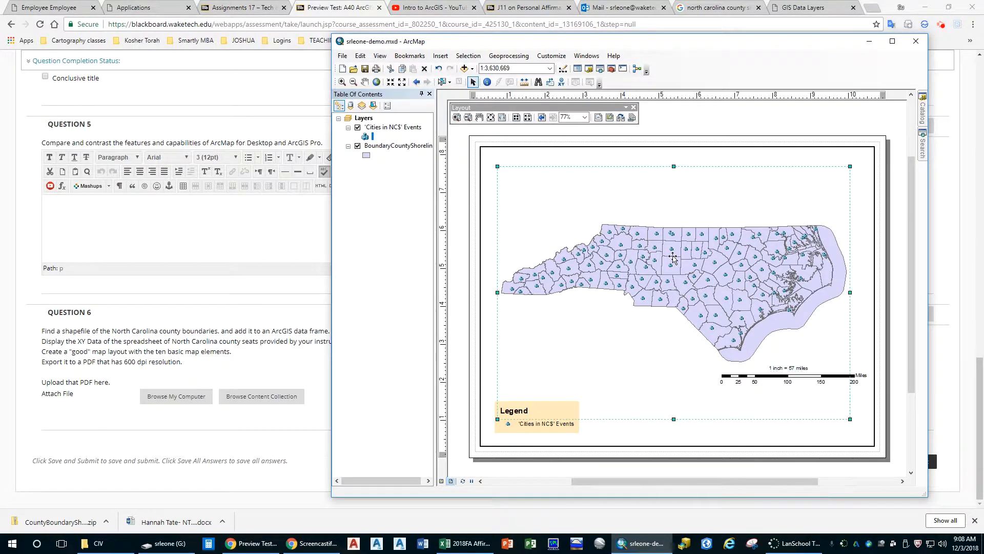
click(440, 57)
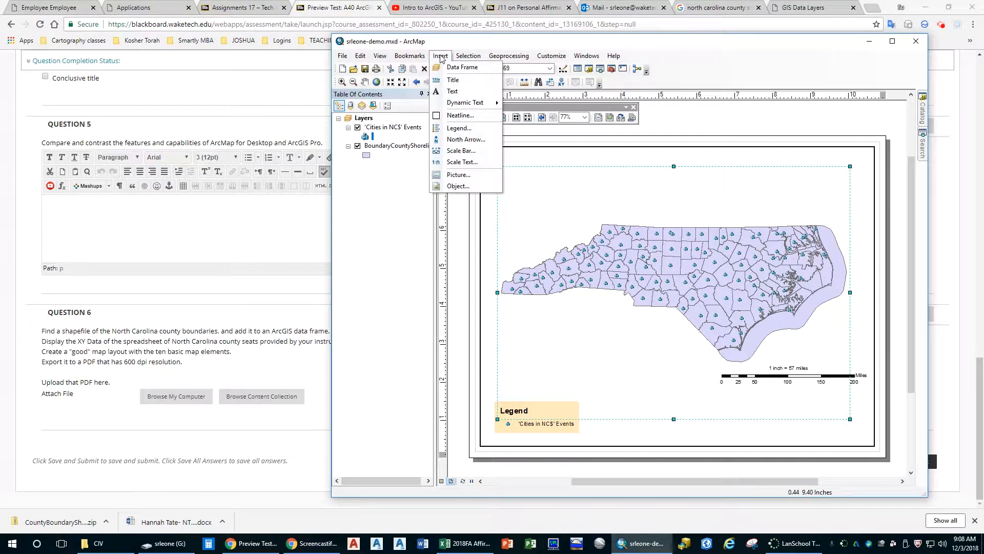
click(463, 140)
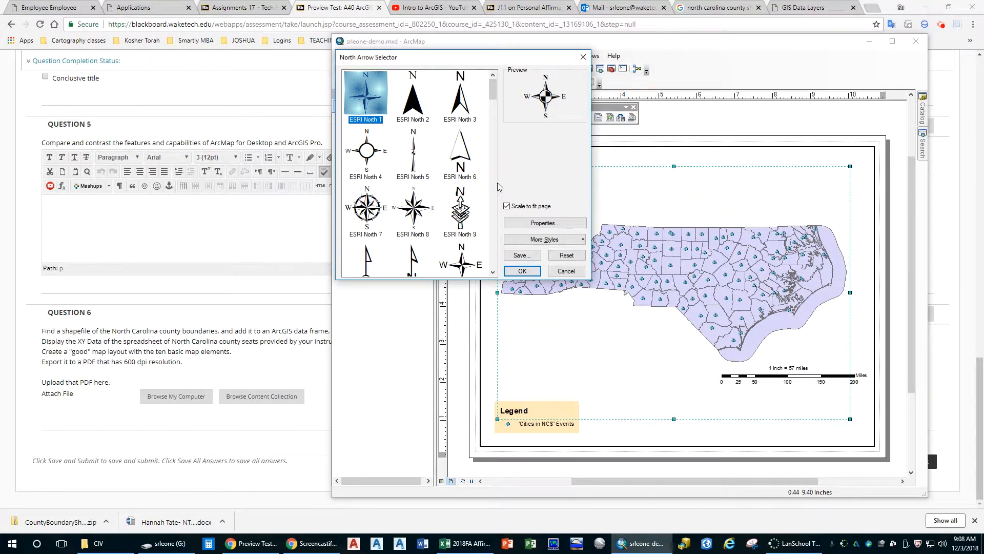
drag(493, 89, 494, 260)
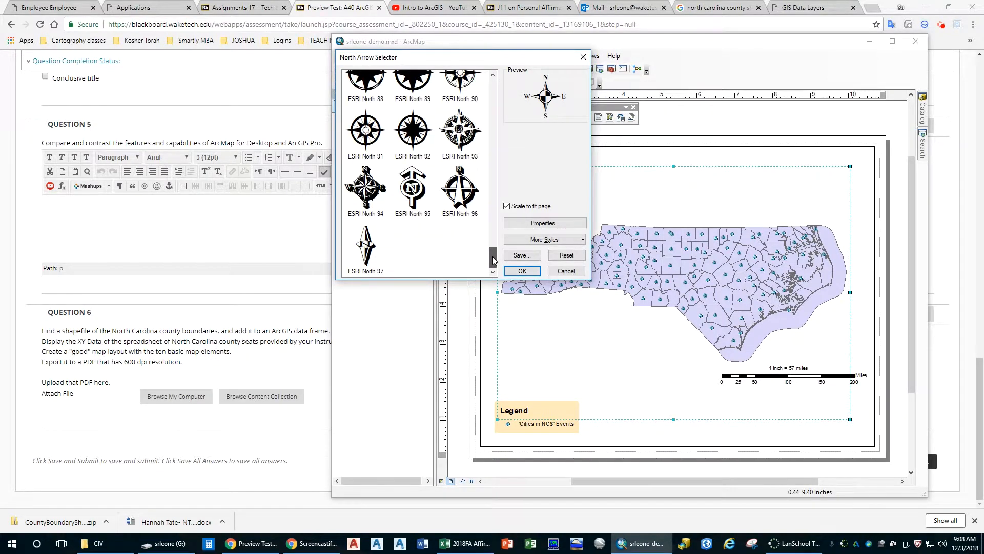
click(413, 189)
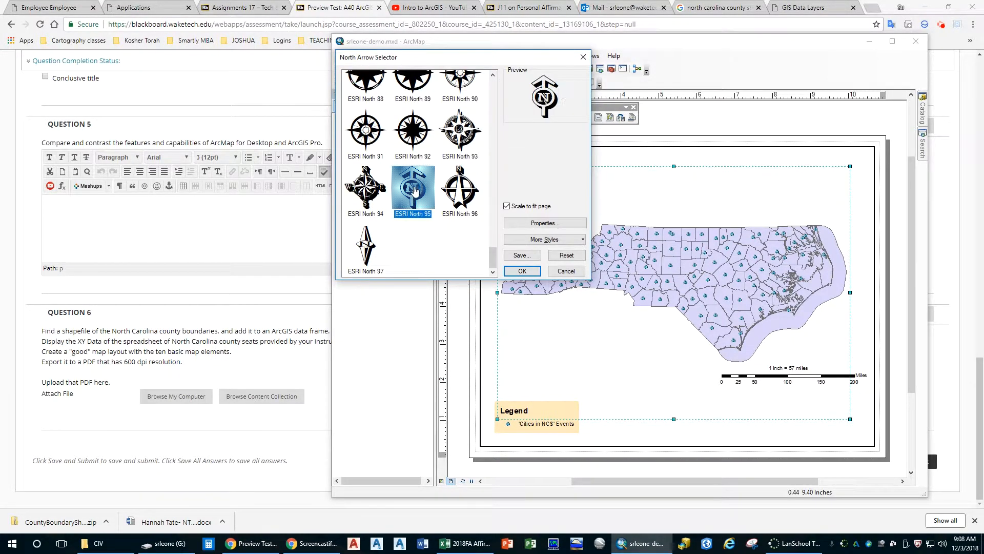
click(522, 271)
drag(627, 325, 837, 321)
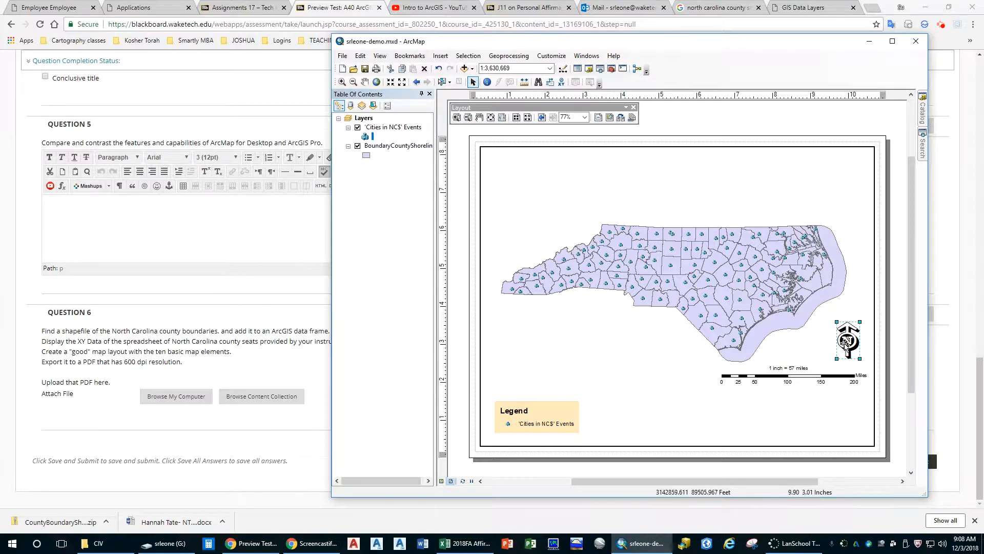
click(865, 274)
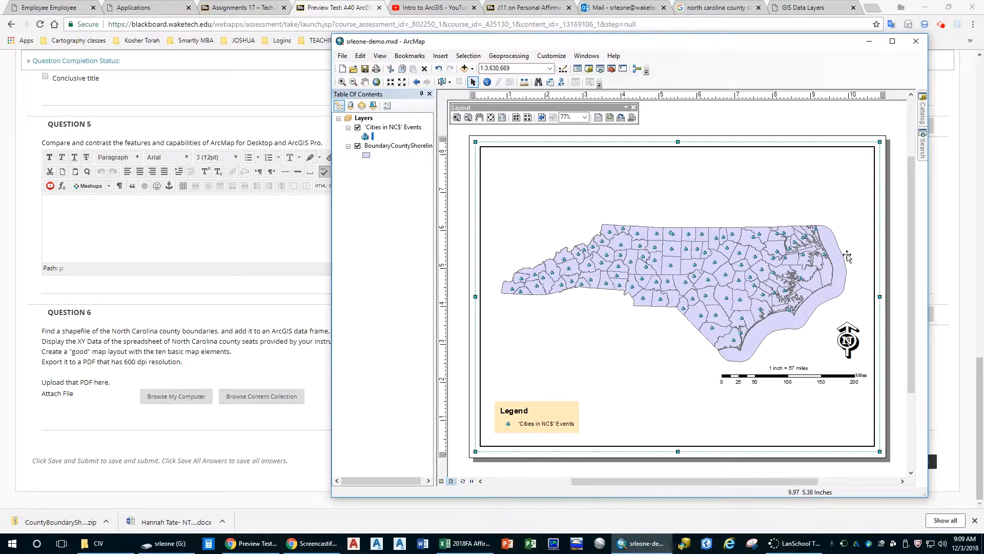
click(665, 258)
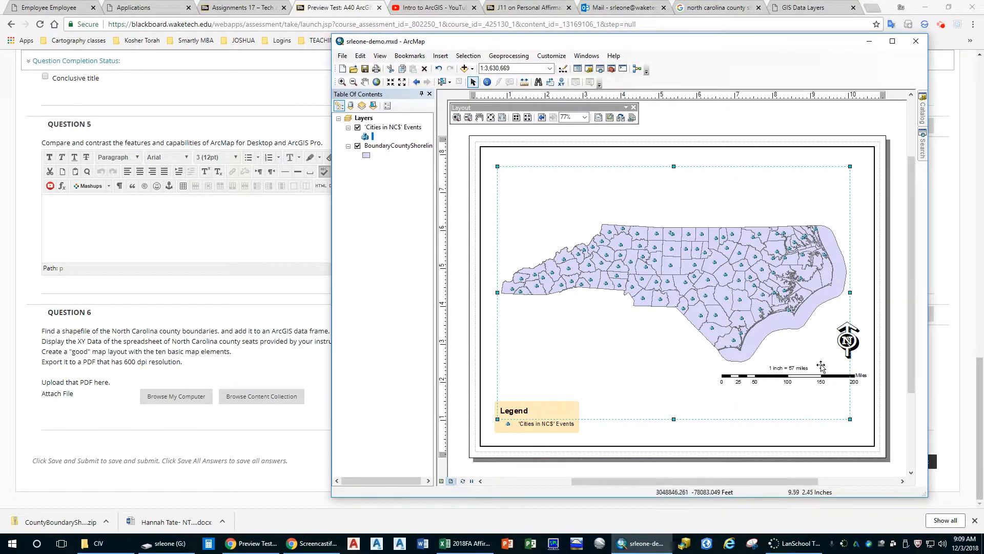
Step: Insert the map title "County Seats in North Carolina, 2018" and place it inside the neatline, above the map
click(440, 56)
click(449, 82)
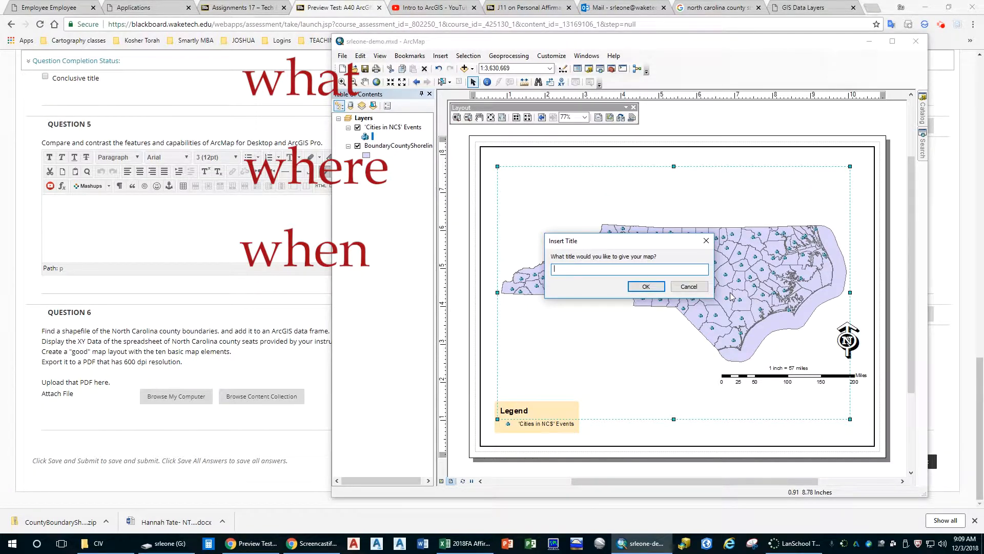
text(ounty Seats, North Carolina)
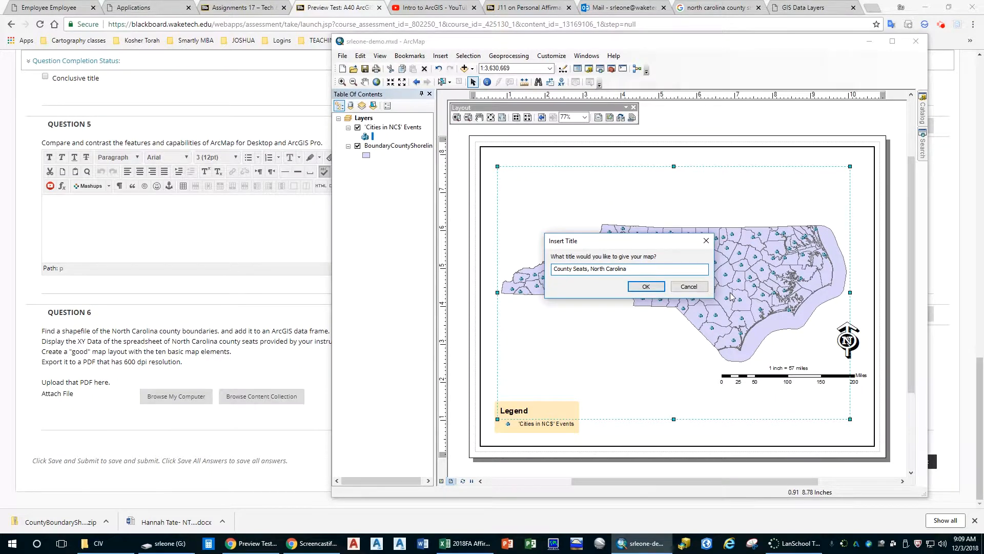
text(, 201)
key(BackSpace)
key(Left)
key(Left)
key(Left)
key(BackSpace)
text(in)
click(631, 269)
text(,)
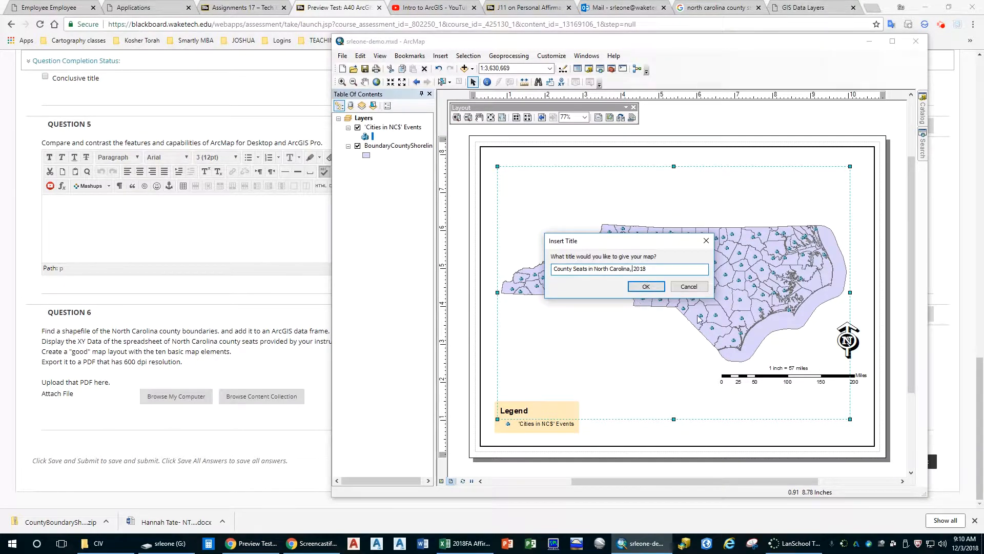
click(647, 287)
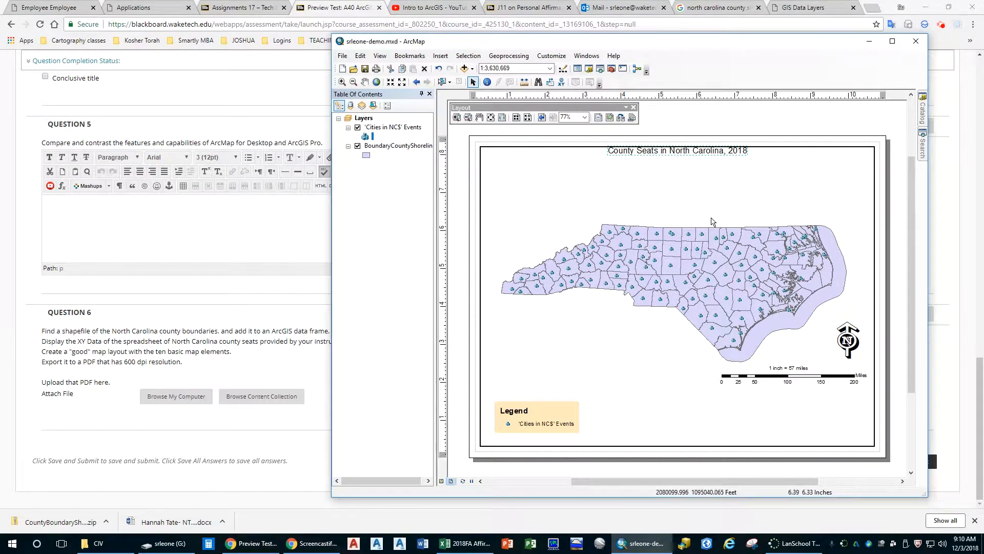
drag(680, 153, 682, 174)
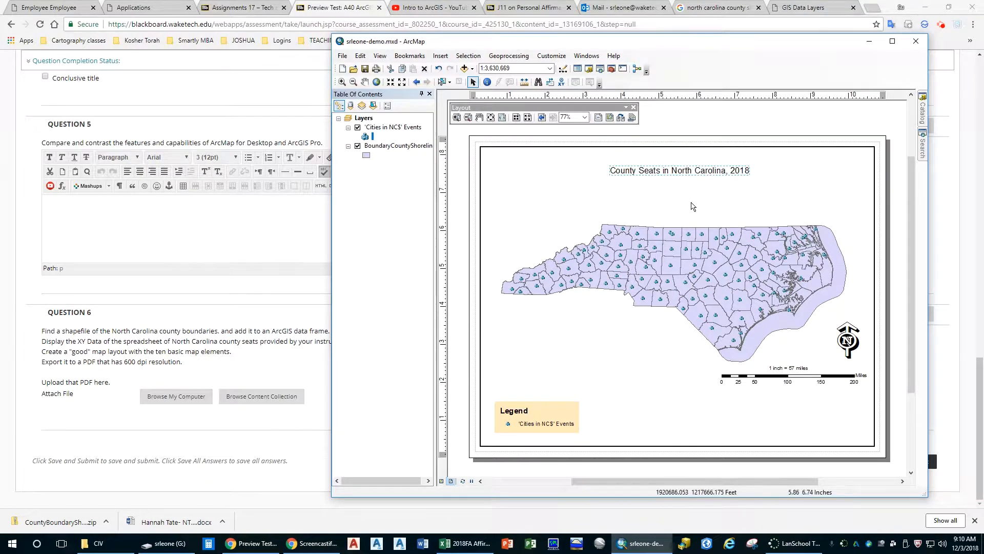
Step: Format the map title in Arial Rounded MT Bold, size 24, with bold style, and deselect it
right_click(693, 175)
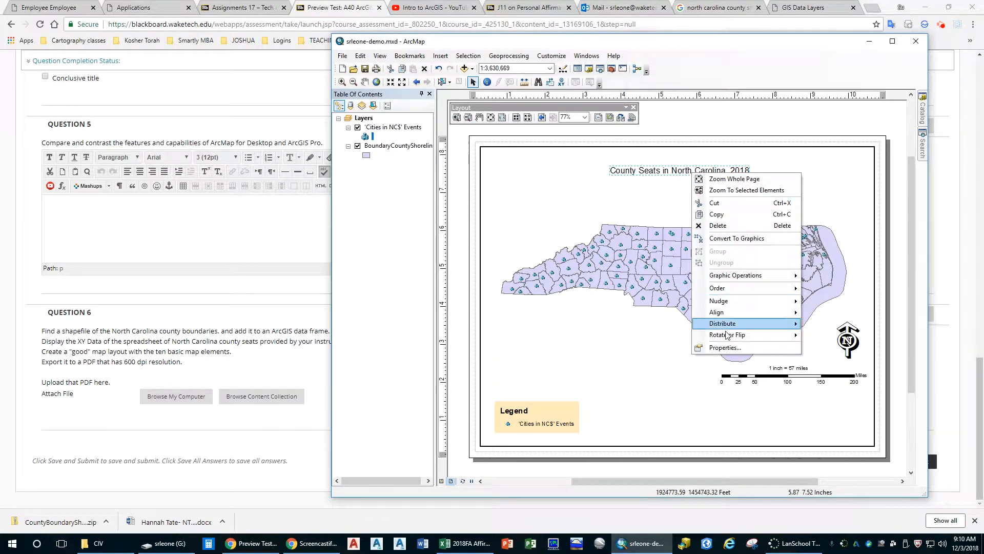
click(730, 347)
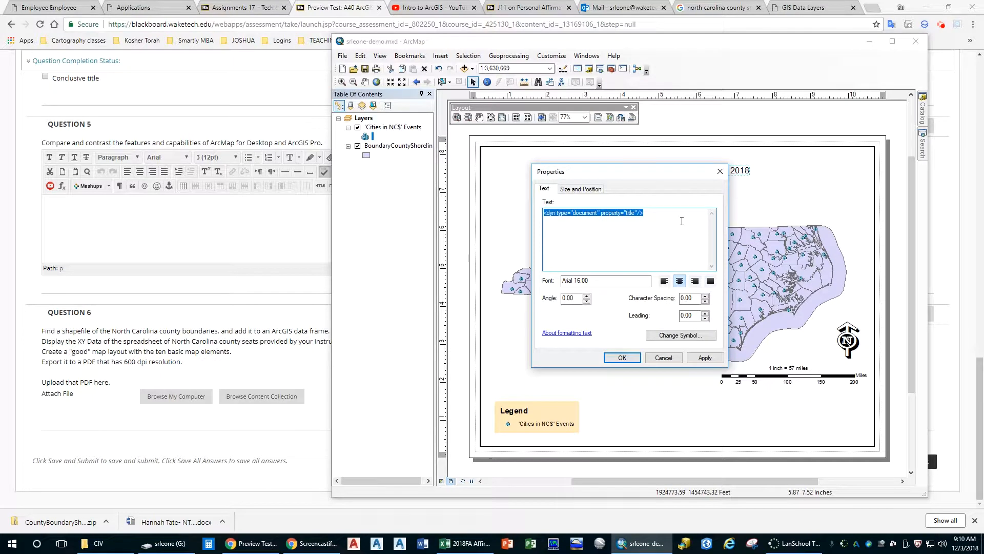
click(690, 336)
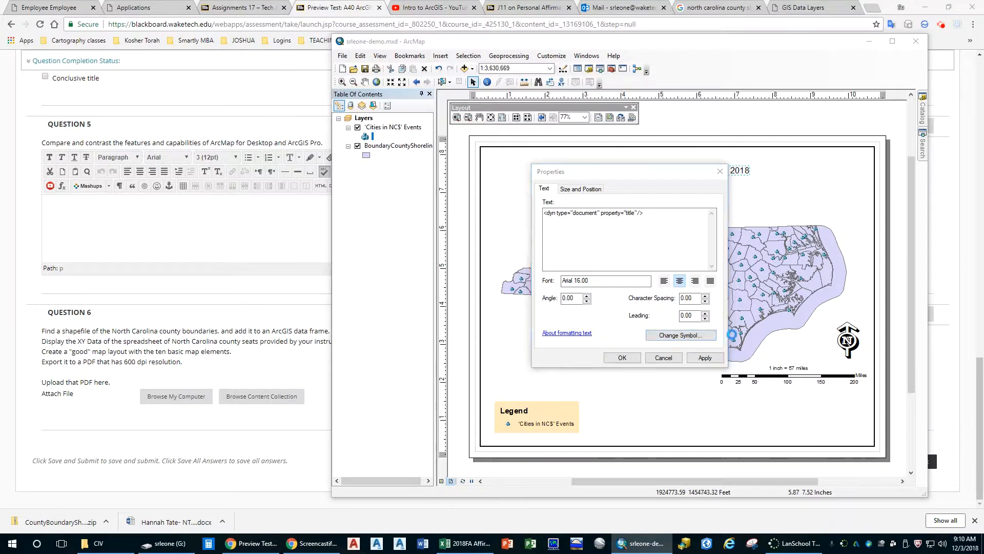
drag(592, 115, 708, 138)
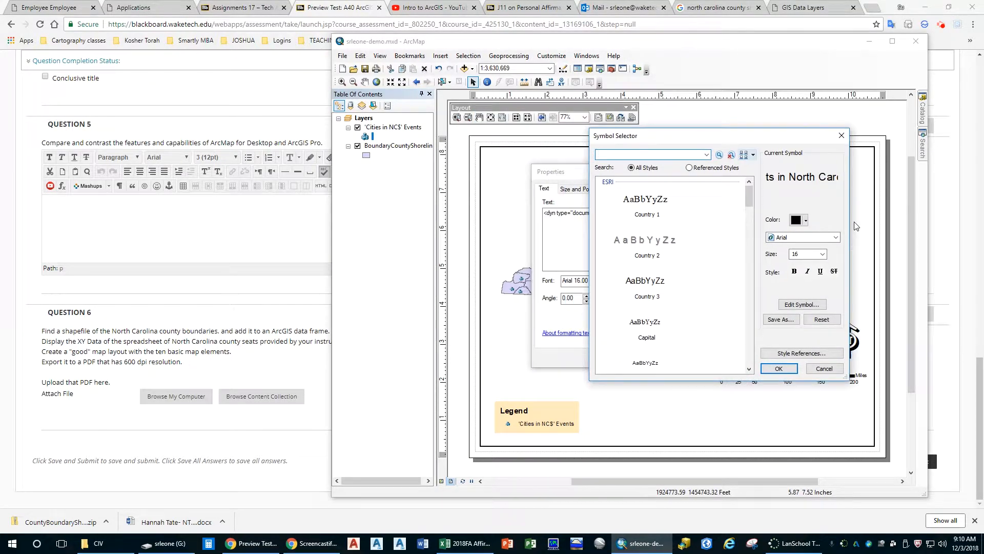
click(835, 237)
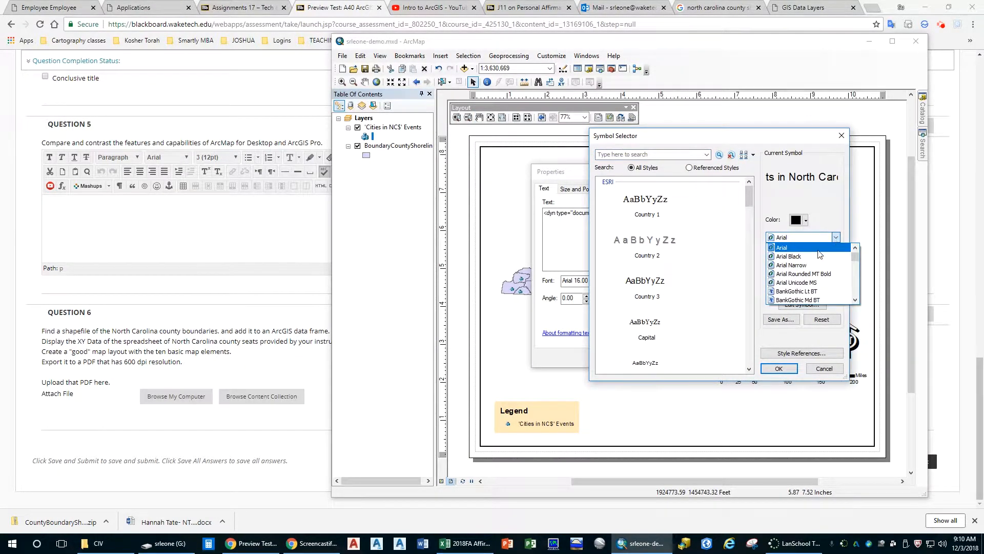
click(808, 274)
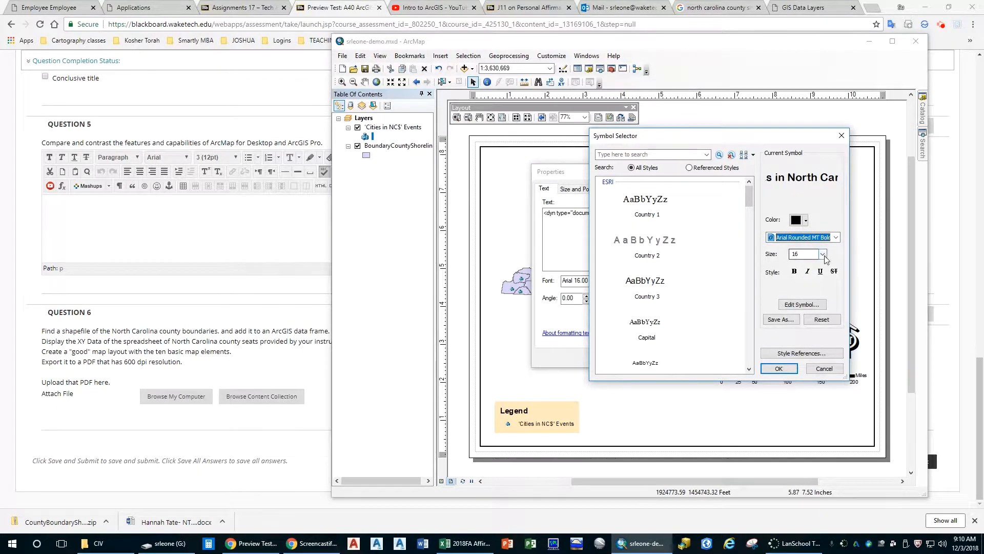
click(823, 253)
click(803, 291)
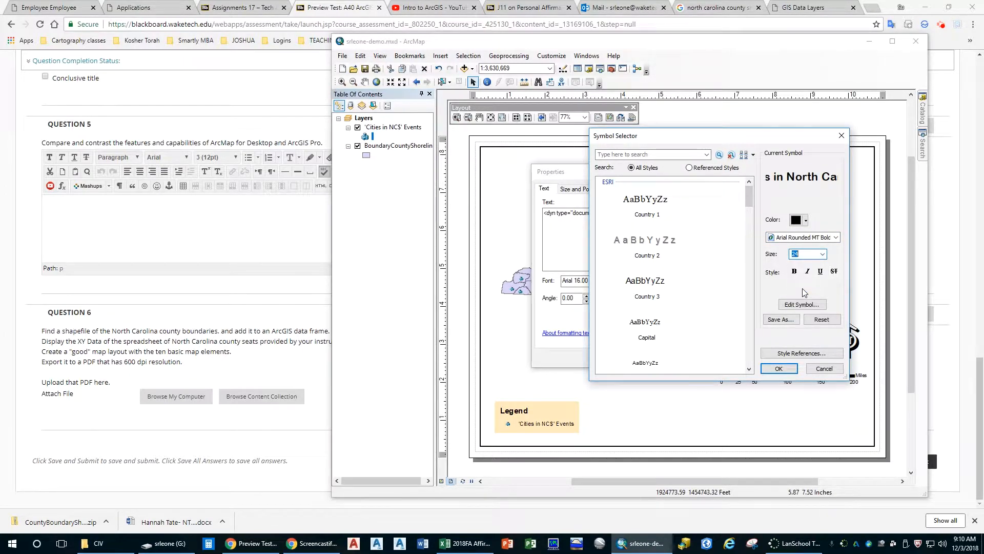
click(794, 271)
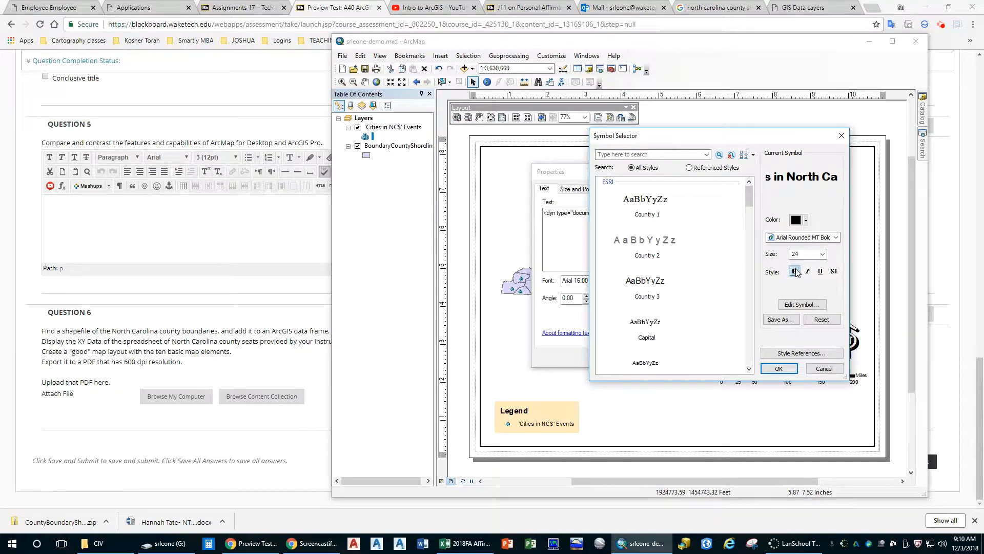
click(778, 369)
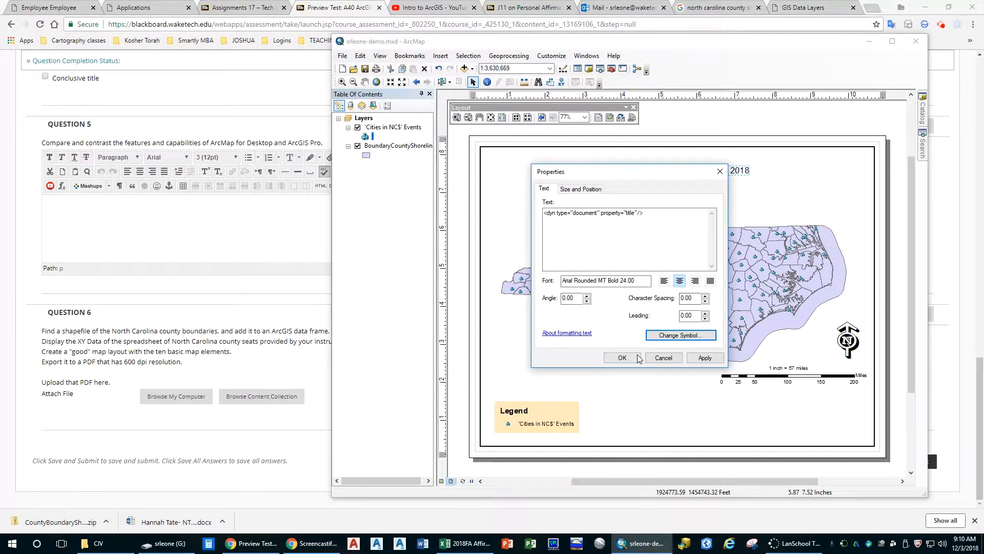
click(703, 358)
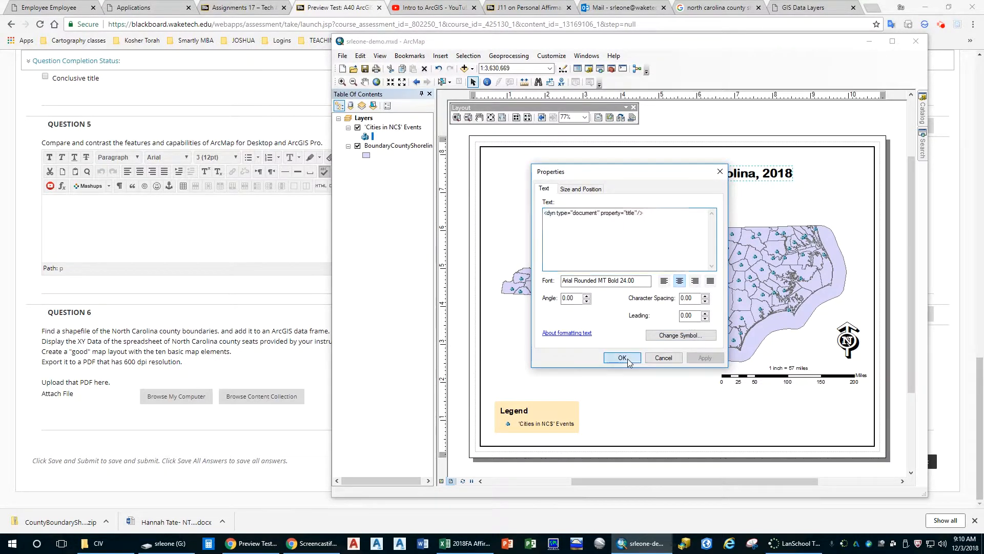
click(623, 358)
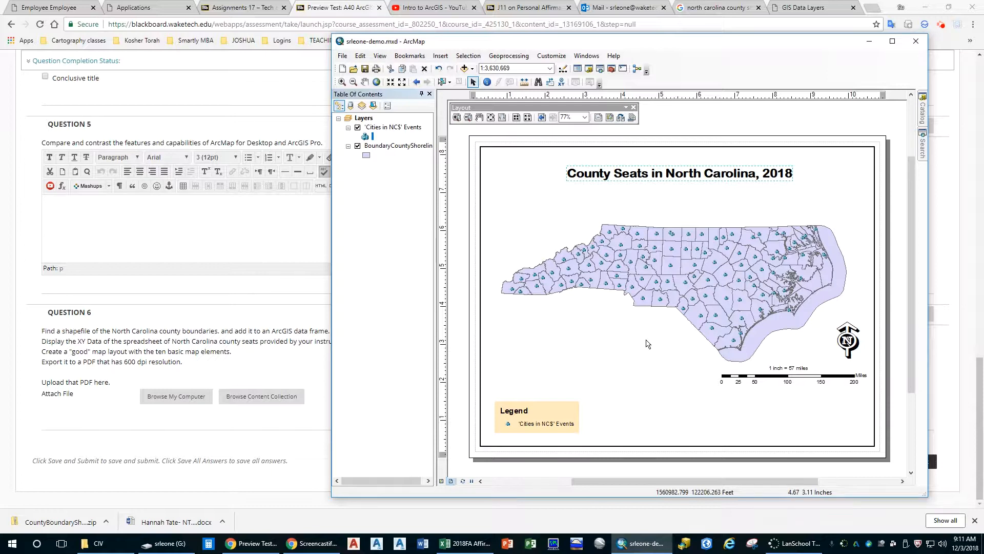
click(759, 134)
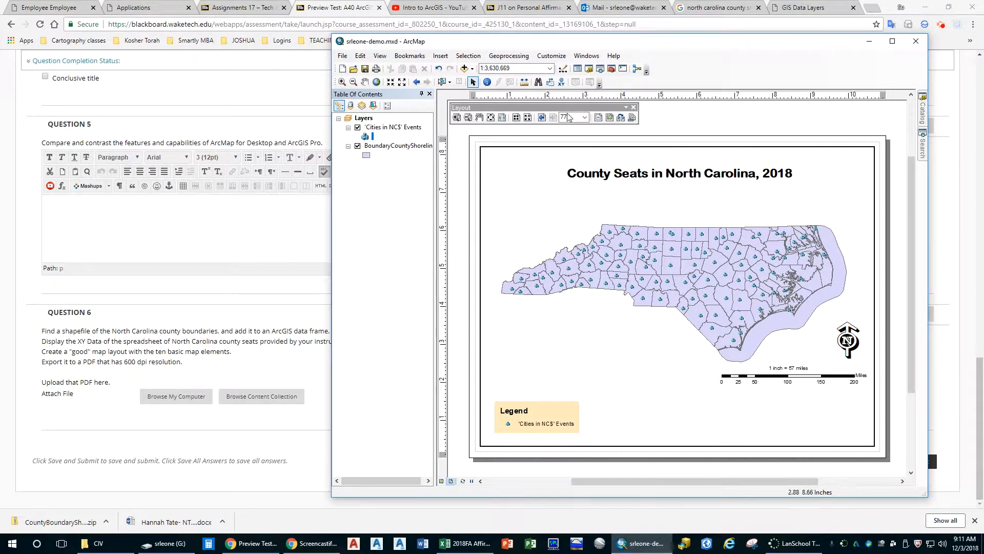
Step: Add the text "Data Source: County Boundaries, NCDOT; County Seat Lat/Long, Instructor Googled" and place it in the neatline's lower-right corner
click(448, 61)
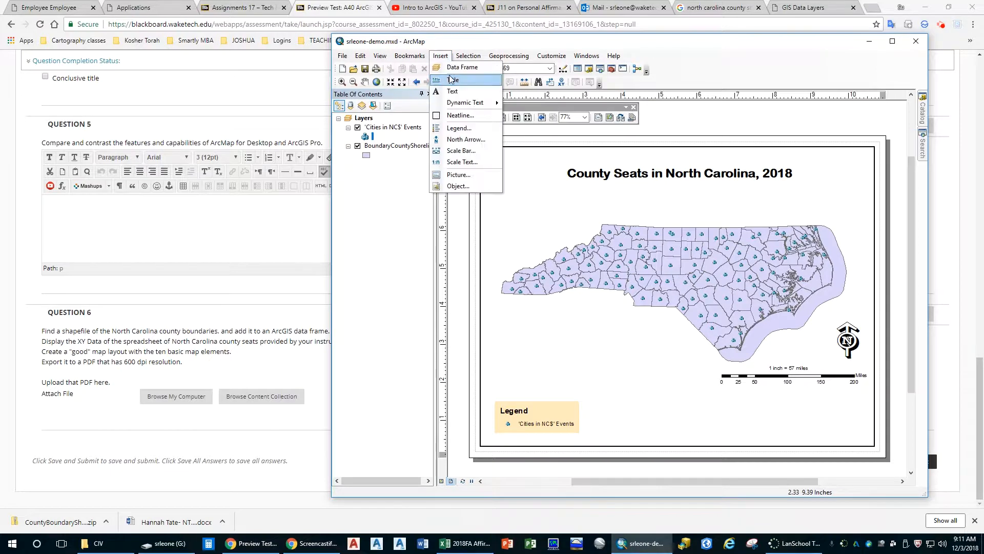
click(452, 96)
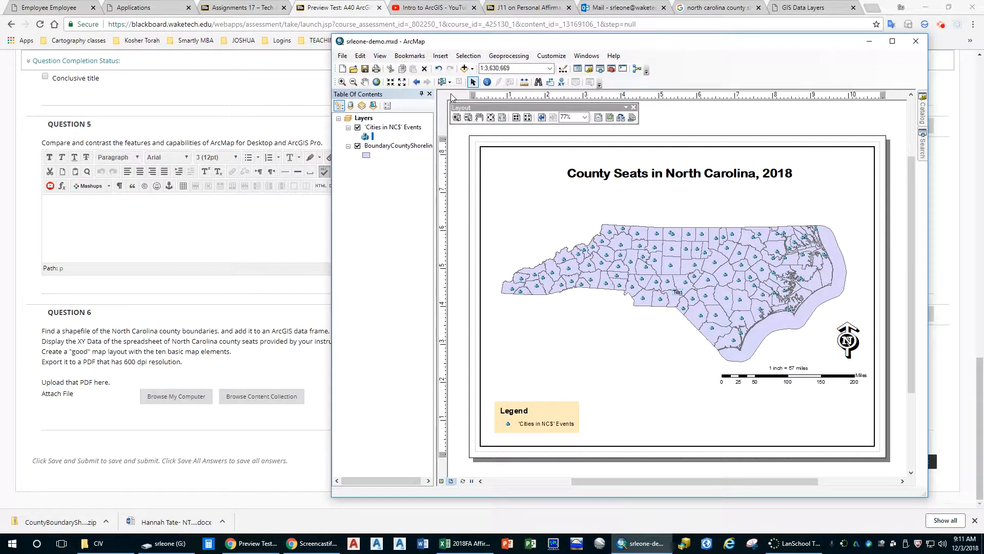
click(679, 298)
click(680, 298)
text(Data Source)
text(: ND)
text(CDOT)
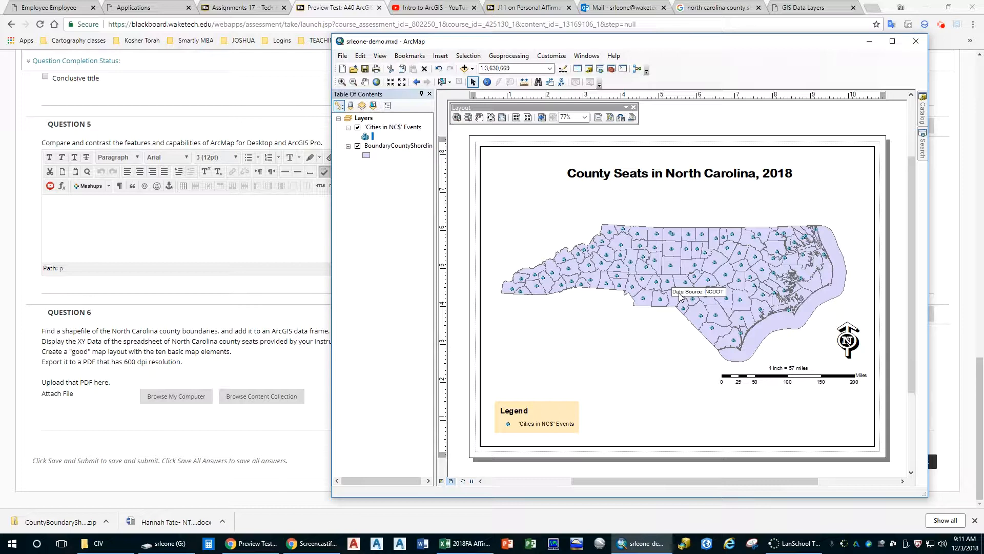
text(County Boundaries, NCDOT)
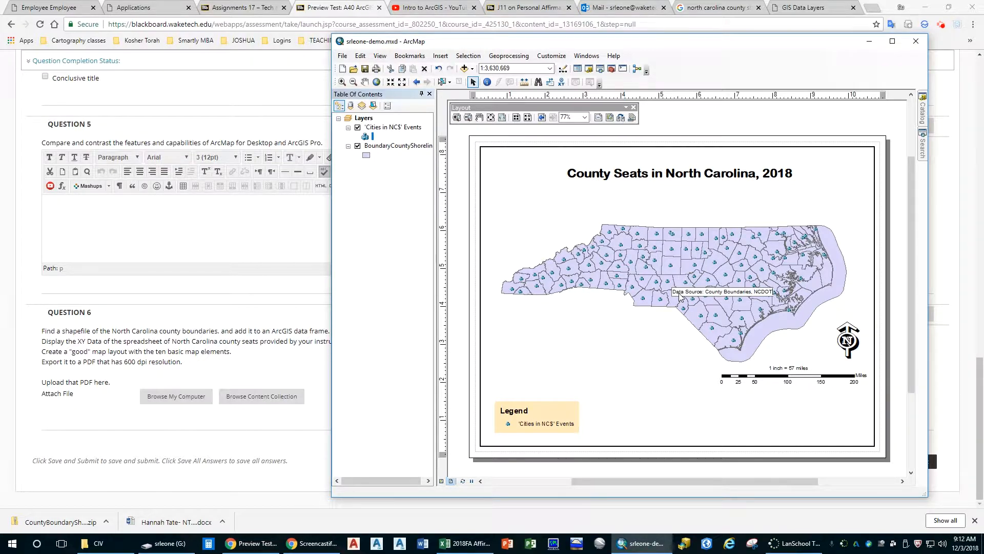
text(; County sea)
key(BackSpace)
key(BackSpace)
text(eat Lat/Long)
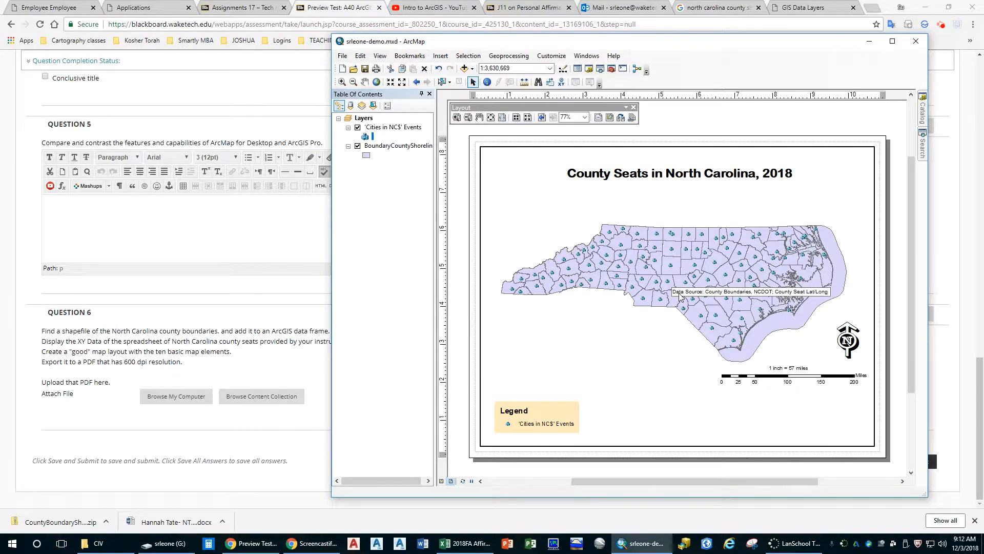
text(, Instructor Googled)
key(Return)
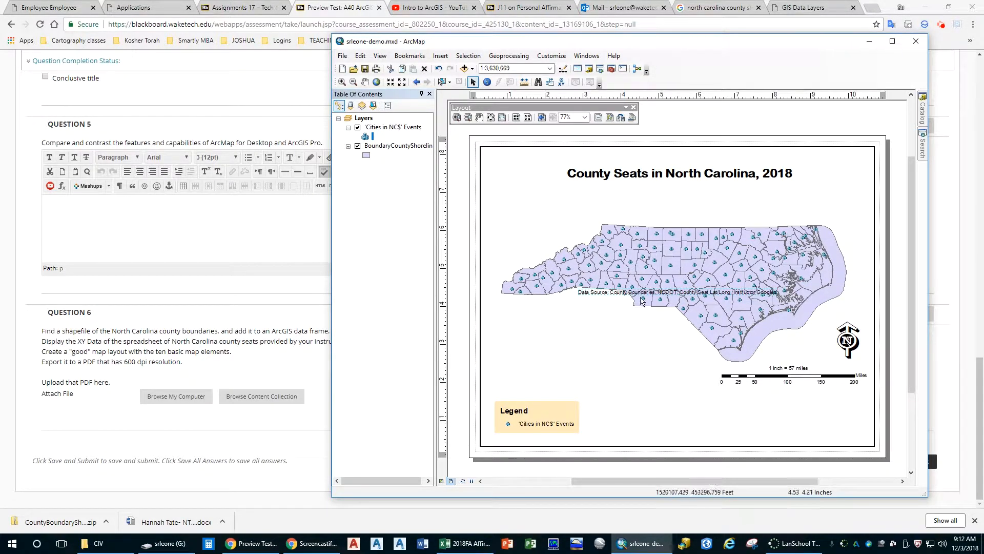
drag(639, 295, 735, 443)
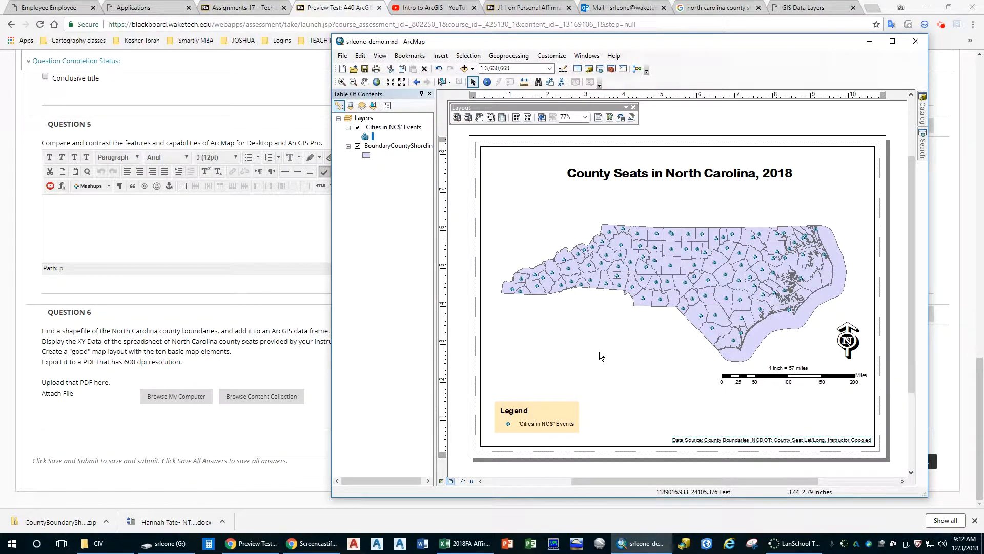
Step: Add the text "Map Projection: North Carolina State Plane Coordinate System" and place it just above the data source line
click(446, 57)
click(454, 92)
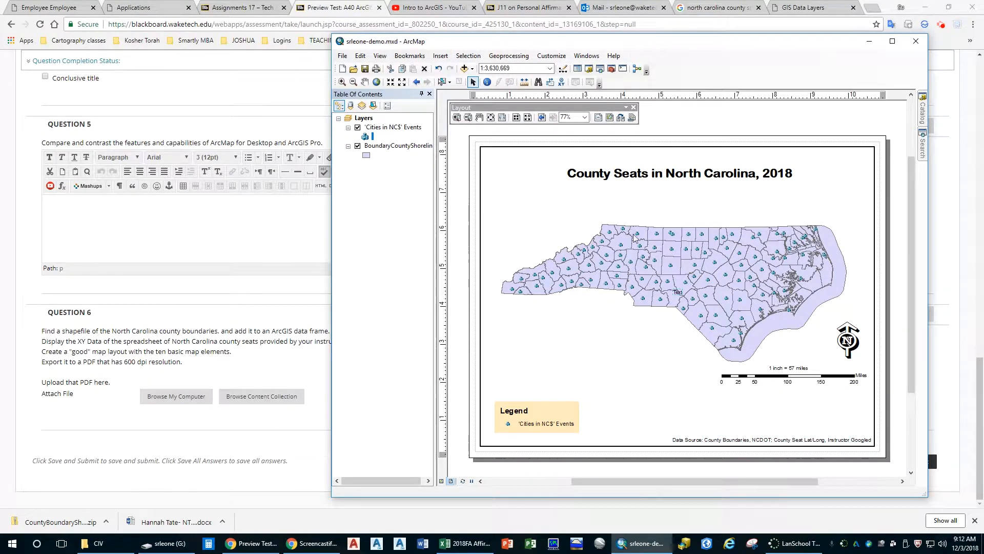
key(BackSpace)
text(Map Projection)
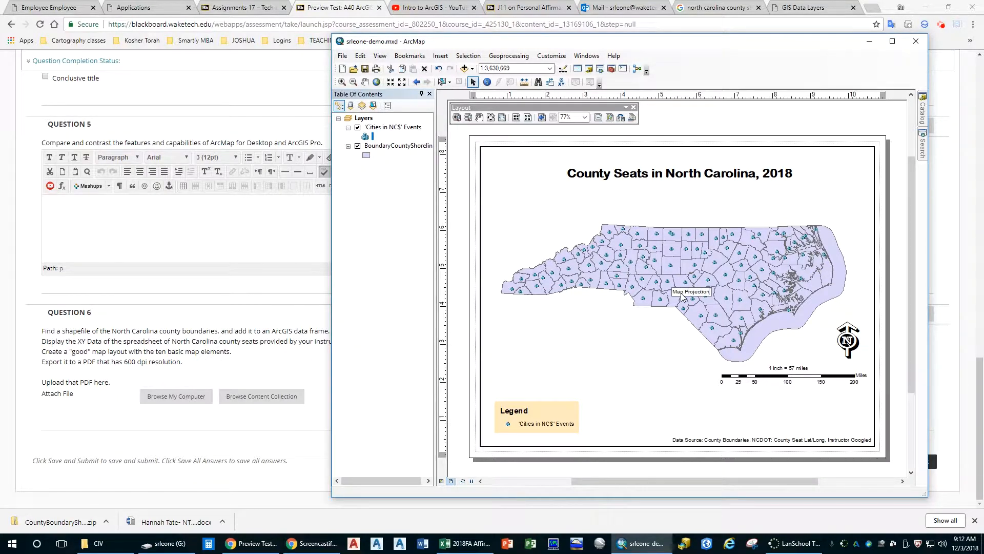
text(: North Carolina State Plane Coordinate System)
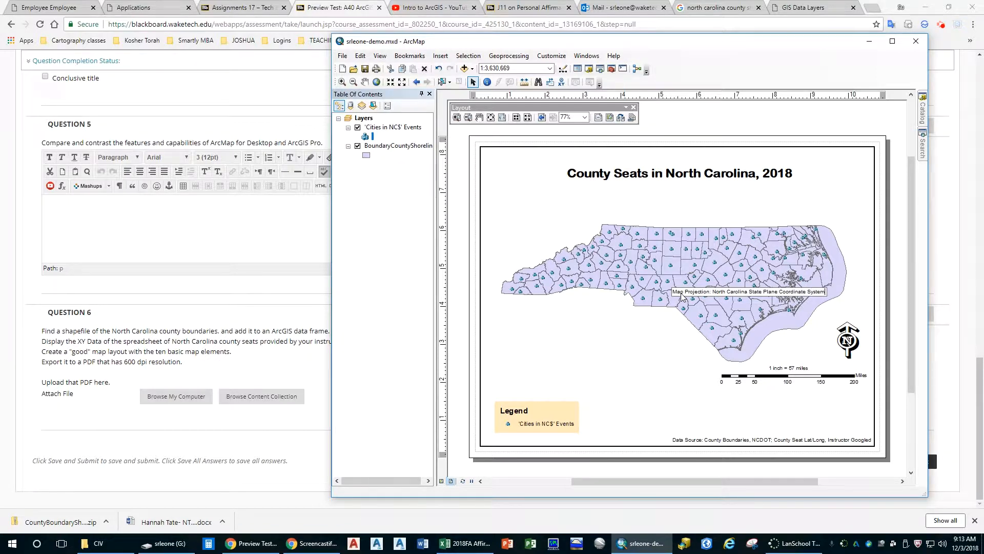
key(Return)
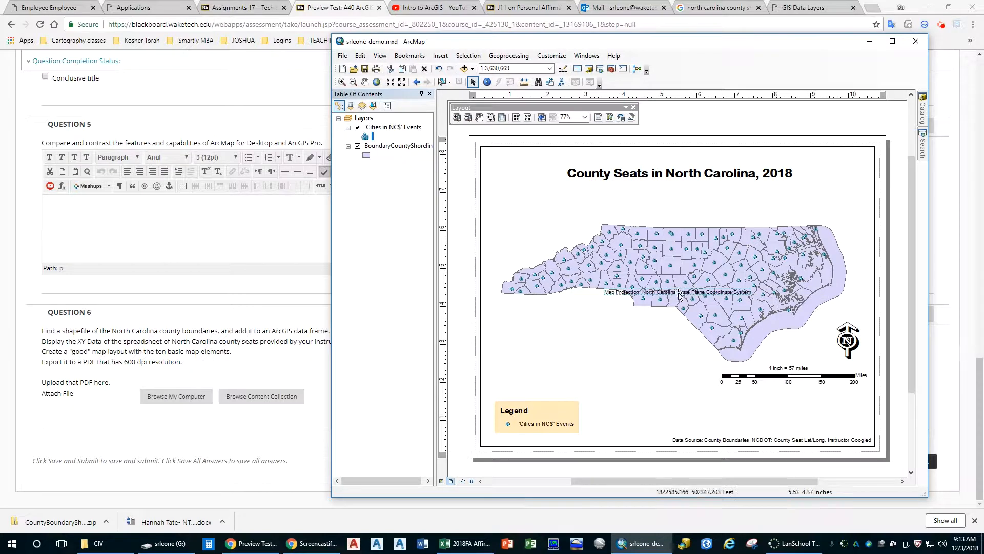
drag(683, 297, 794, 433)
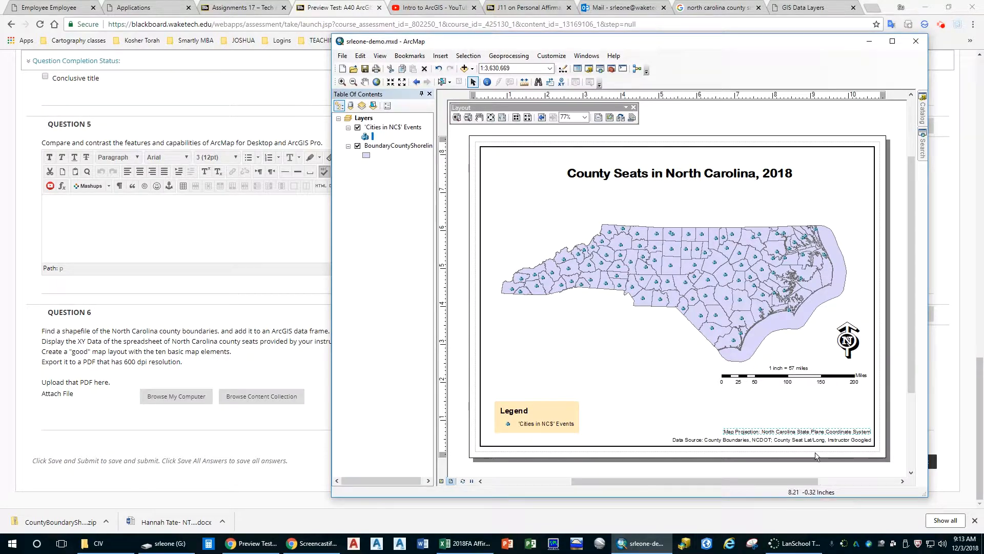
Step: Check Question 4's list of map elements in the browser, and add a "Cartographer:" text with the cartographer's name and "M.S. Ed." to the layout
key(alt+Tab)
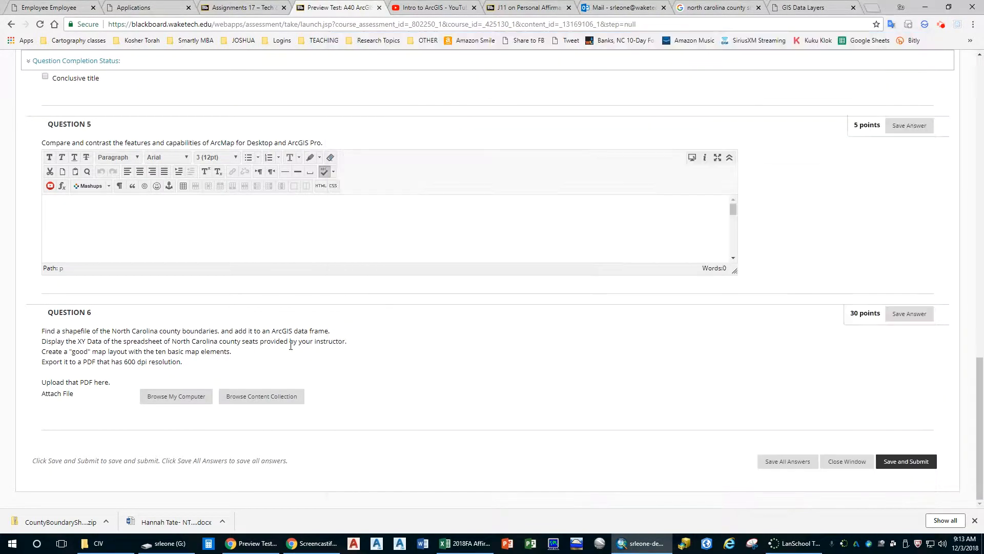
scroll(410, 386, up, 8)
scroll(410, 386, down, 3)
key(alt+Tab)
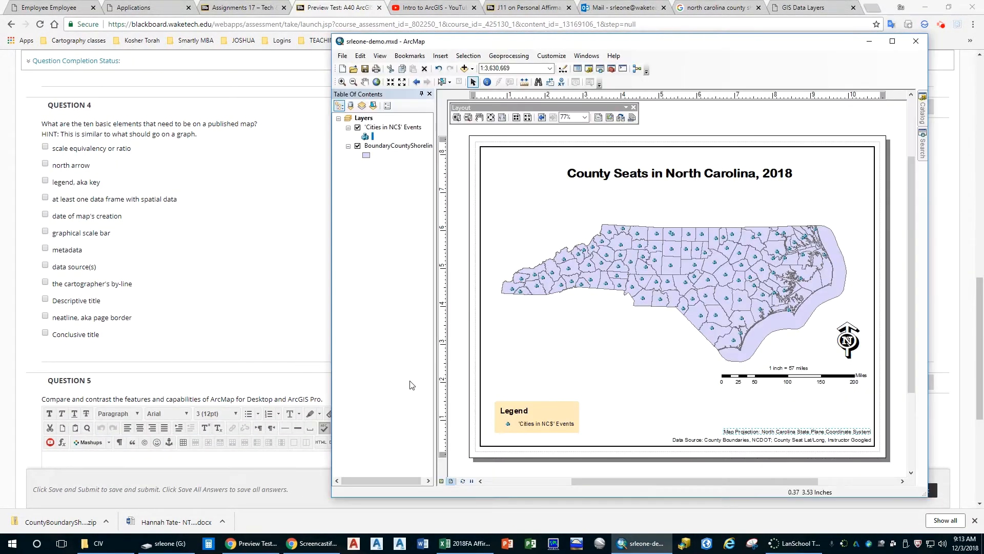
scroll(227, 300, down, 5)
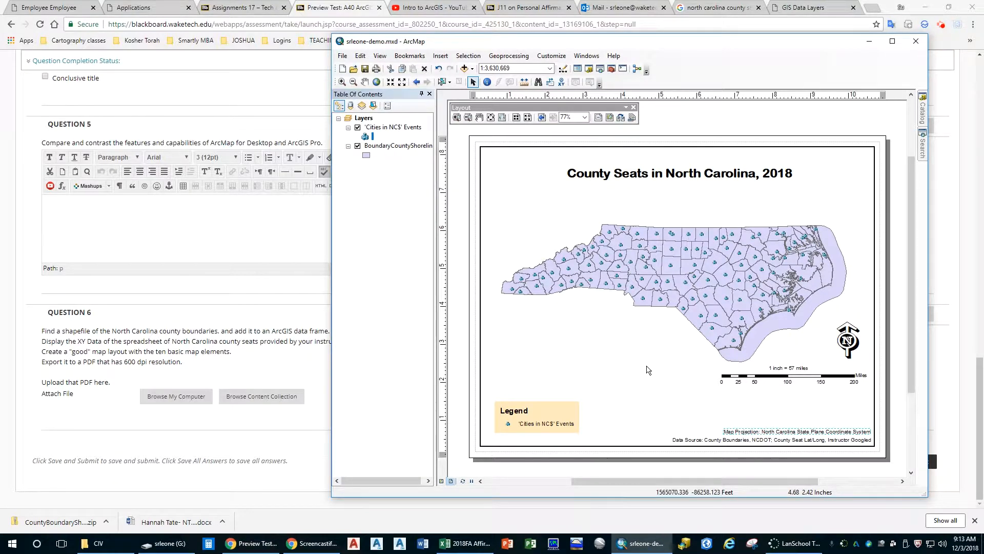
click(440, 56)
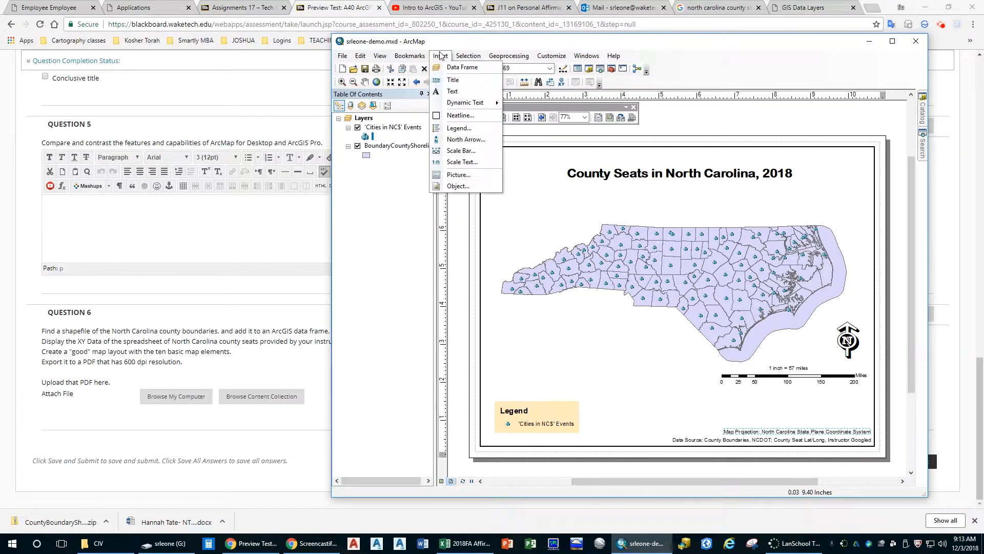
click(453, 91)
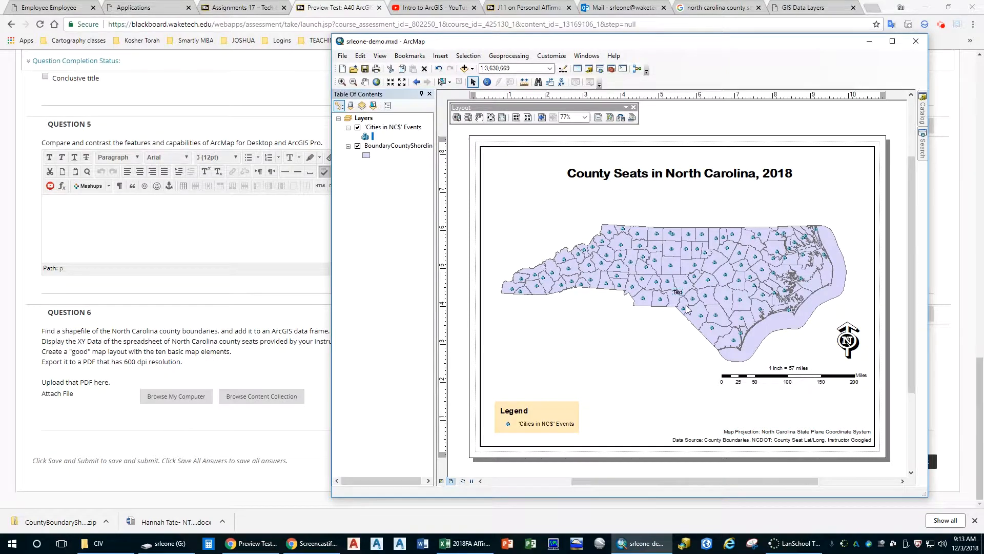
key(BackSpace)
text(Cartographer: Su Leone,)
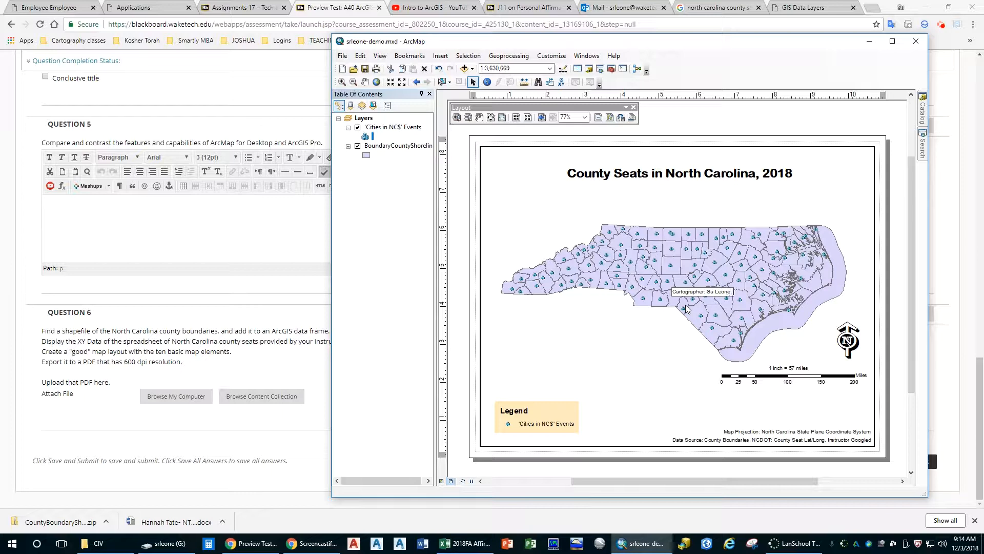
text( M.S. Ed.)
key(Return)
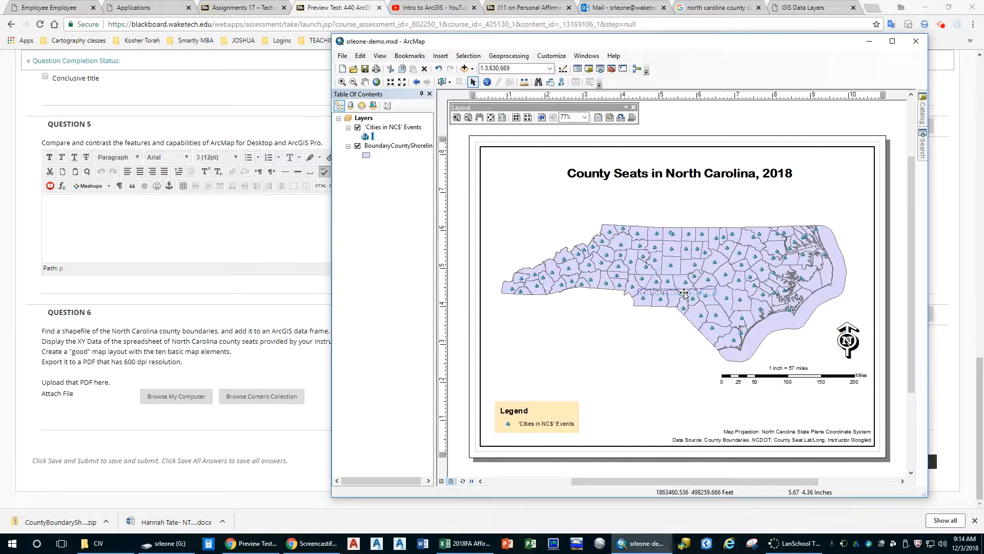
Step: Add the second line "Map created on 12/3/2018" to the cartographer text and place it centred just below the map title
double_click(681, 290)
click(633, 214)
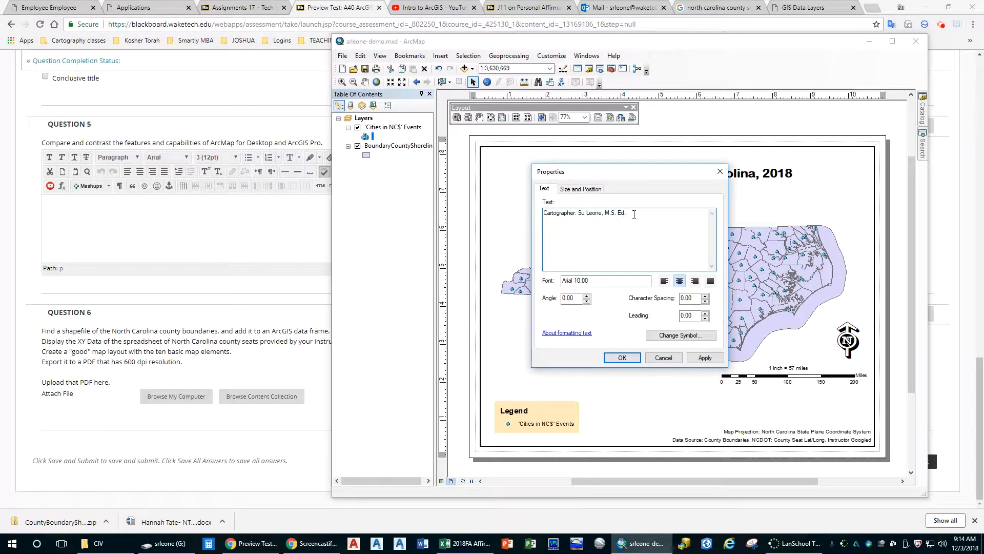
text(Map created on 12/3/2018)
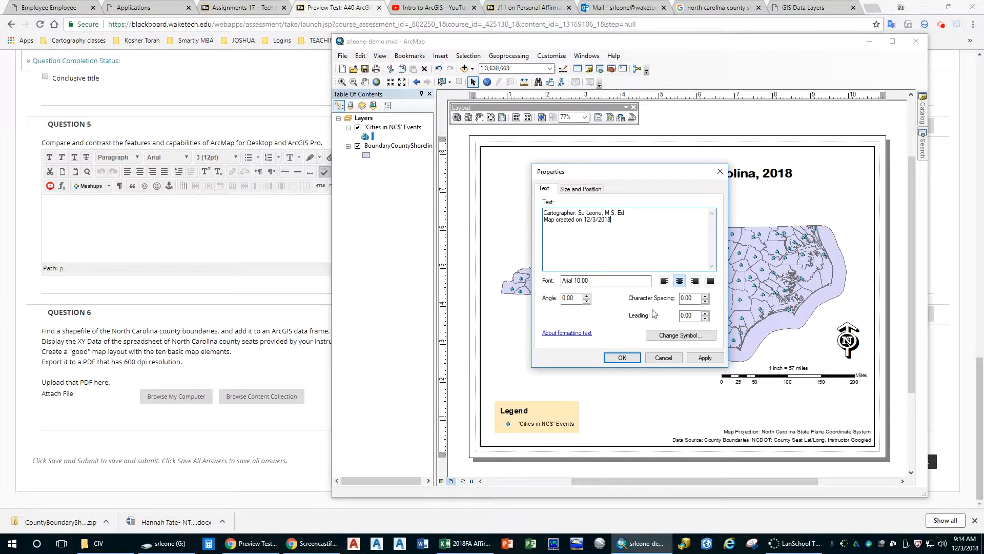
click(623, 358)
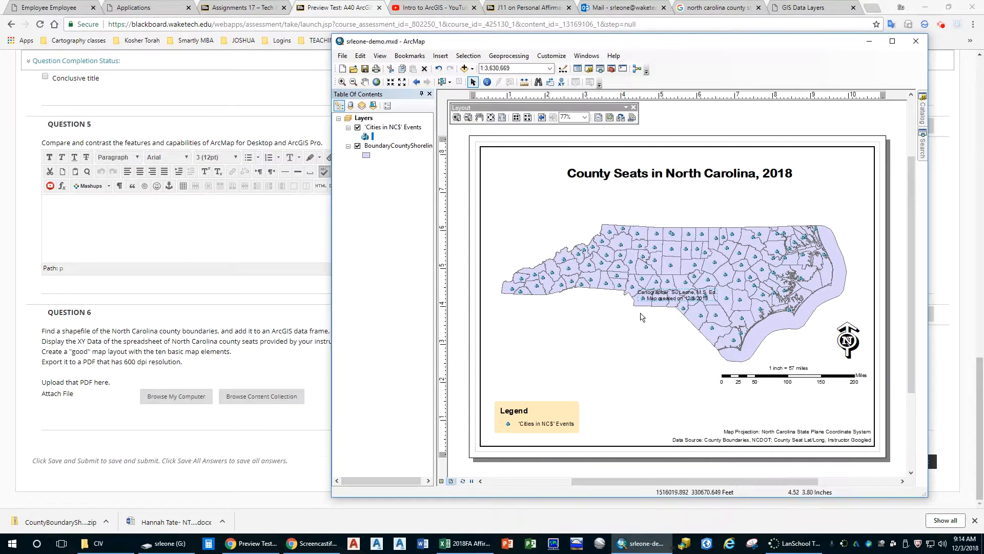
drag(659, 298, 663, 191)
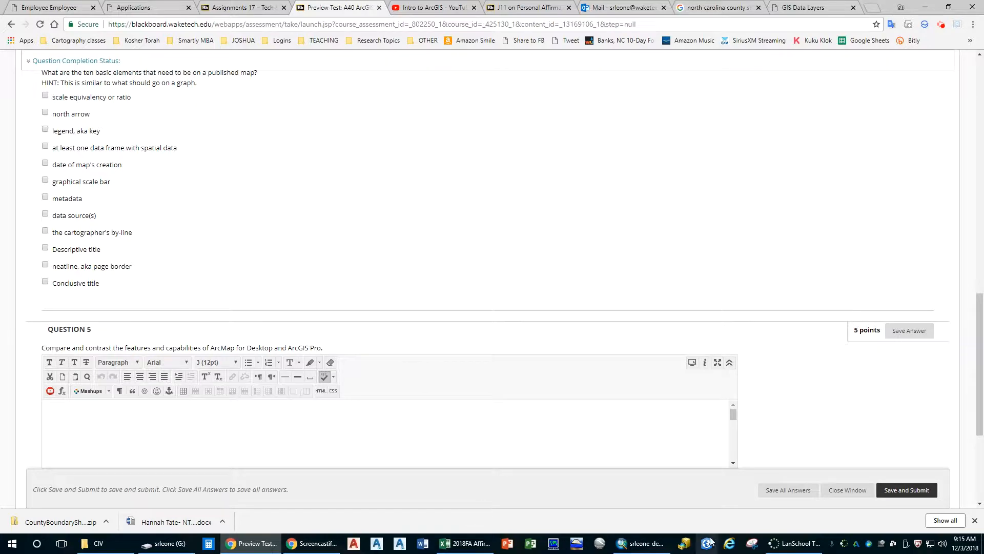
Step: Return to ArcMap and rename the 'Cities in NC$' Events layer as "County Seats"
click(641, 543)
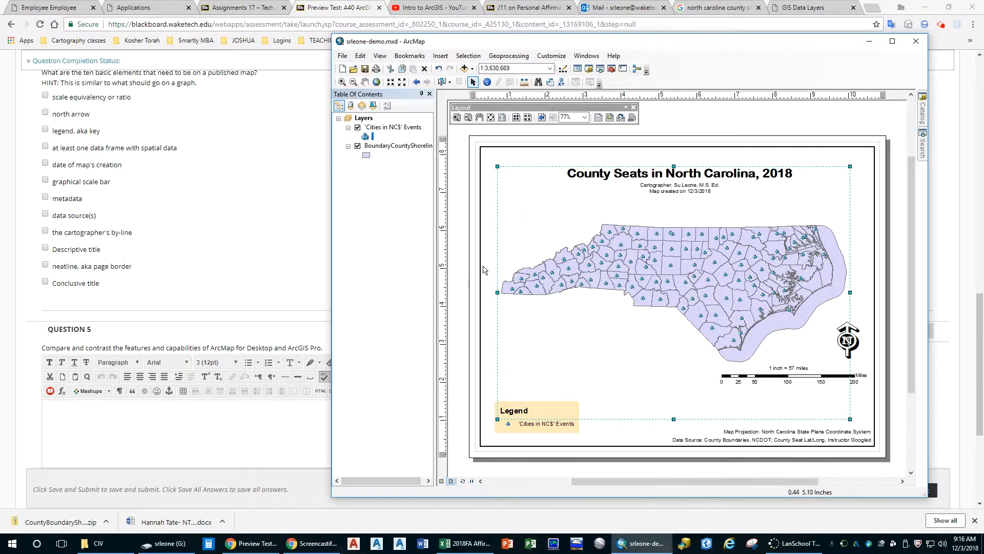
click(602, 435)
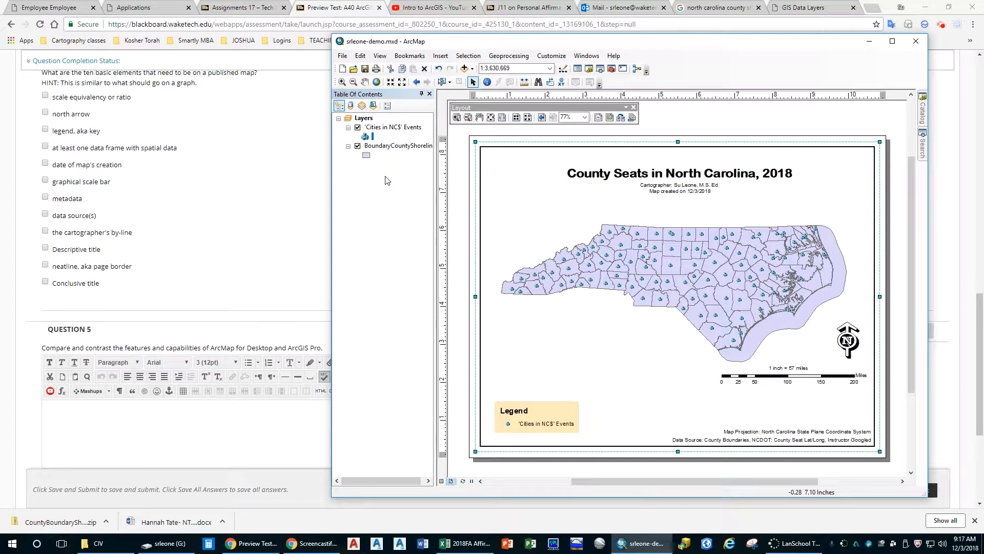
click(390, 129)
click(391, 129)
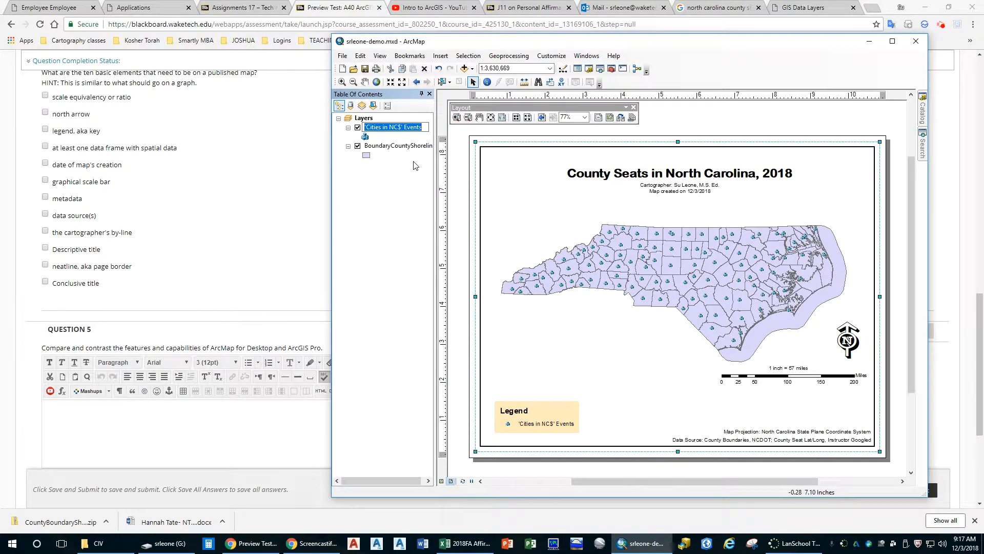
text(County )
text(Sear)
text(s)
key(Return)
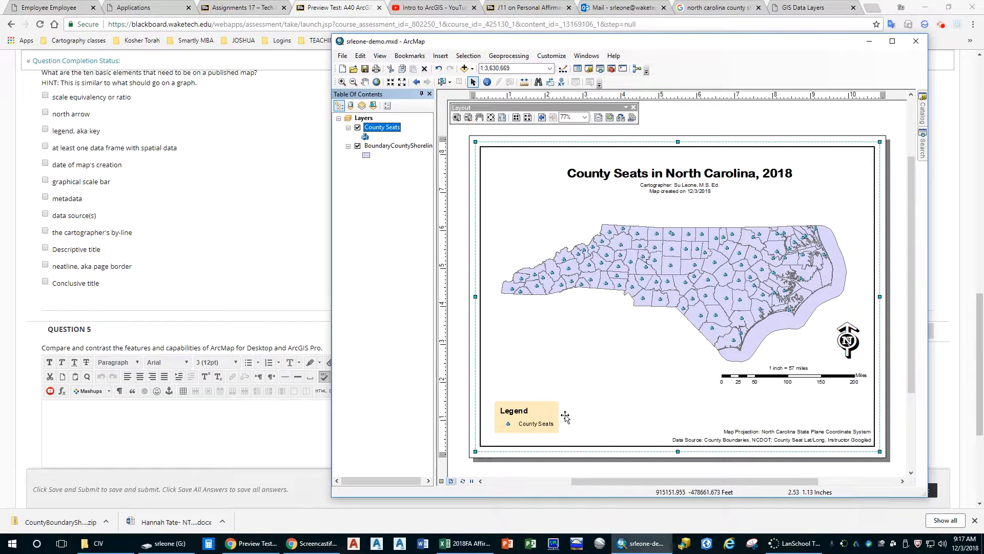
Step: Check Question 6's export requirements in the browser and save the ArcMap document
click(211, 323)
scroll(210, 322, down, 4)
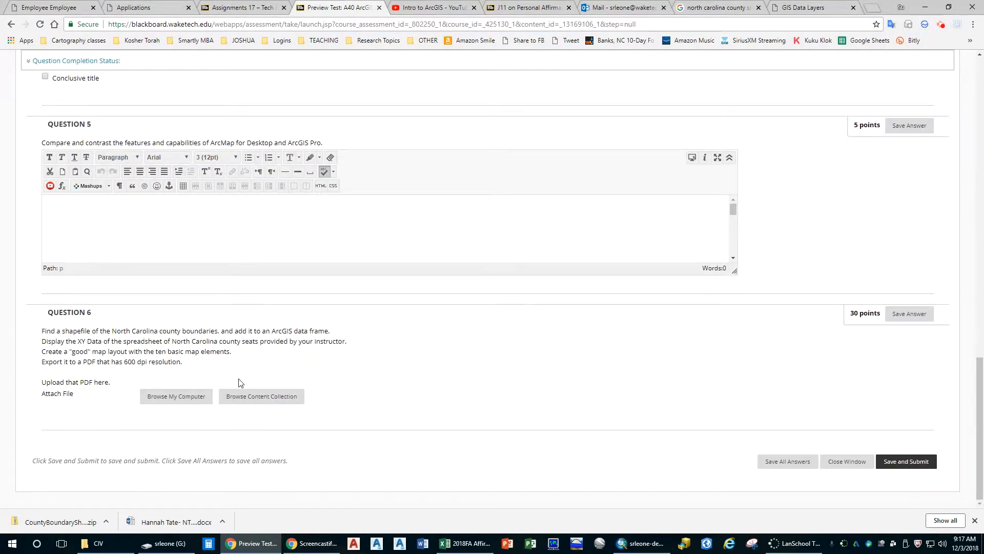
key(alt+Tab)
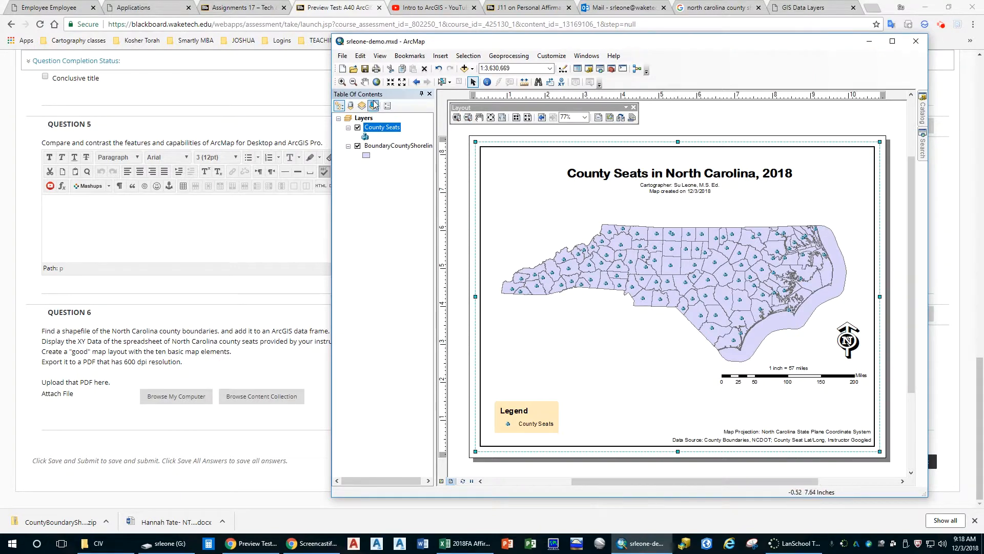
click(366, 72)
Step: Start exporting the map and browse on the G: drive to TEACHING-COURSES > COURSES > CEG115A > Chapter Notes > ArcGIS as the destination folder
click(342, 56)
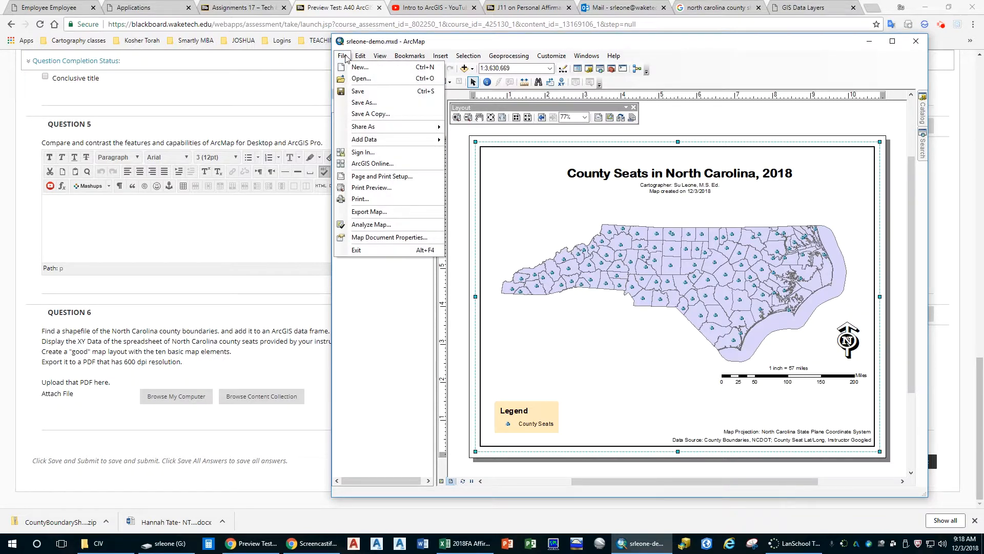
click(376, 213)
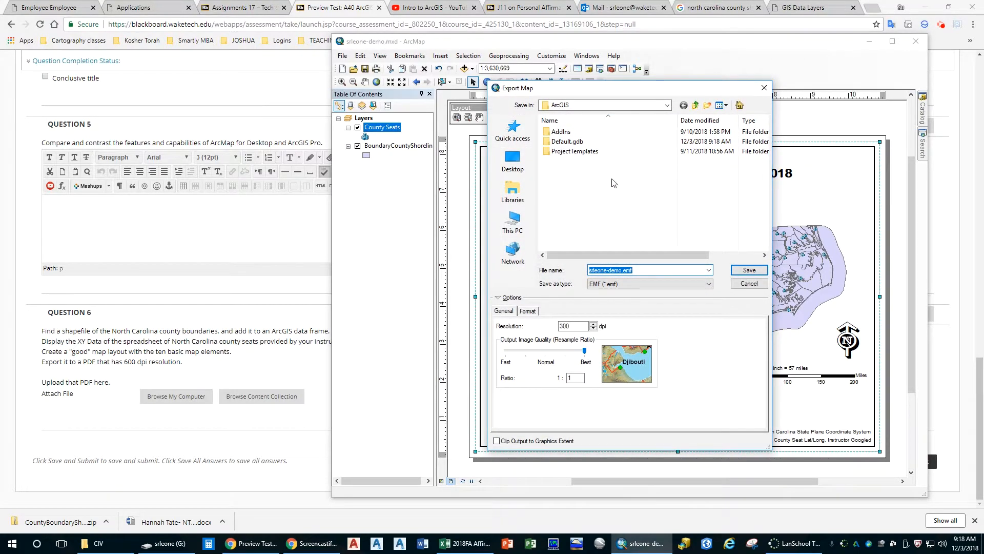
click(513, 221)
scroll(563, 179, down, 5)
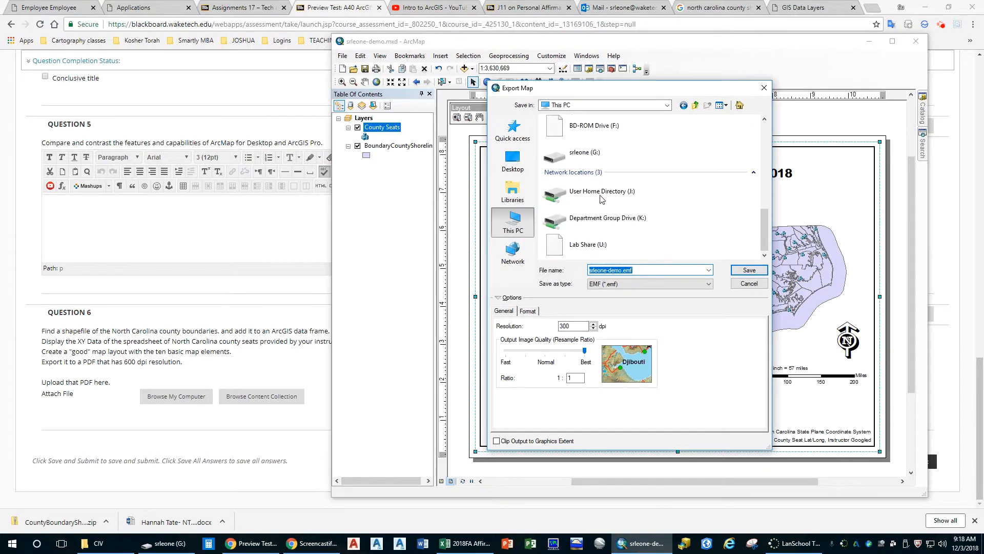
double_click(594, 153)
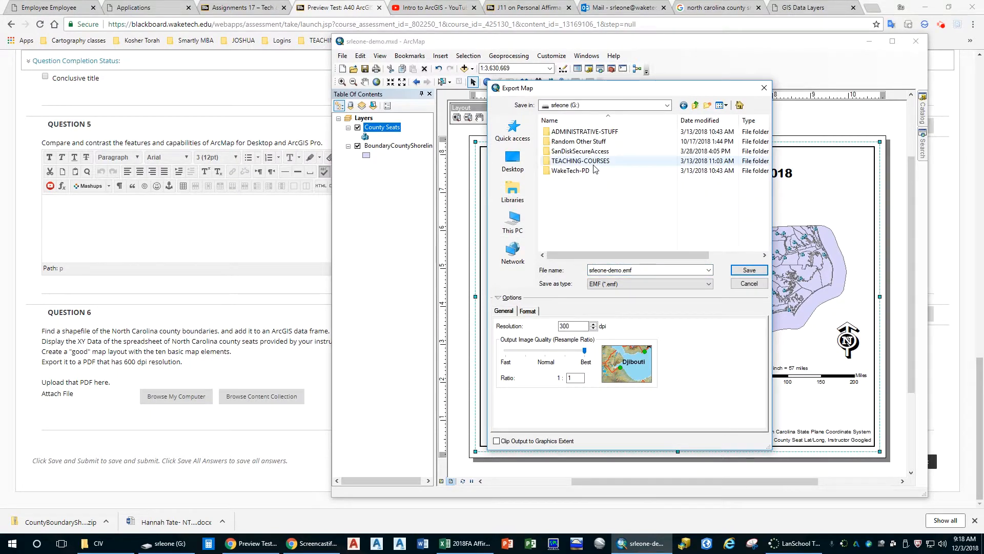
double_click(595, 161)
double_click(593, 163)
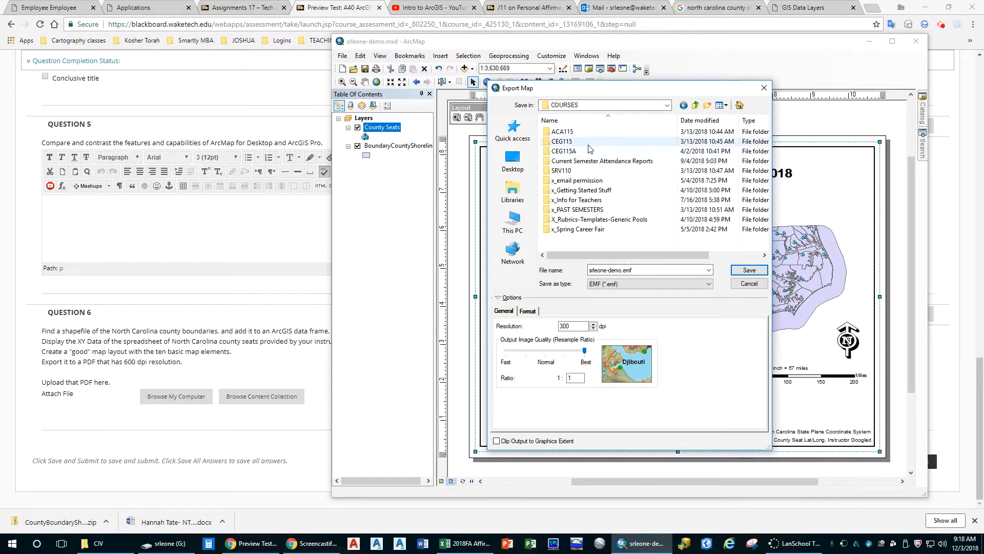
double_click(582, 139)
double_click(583, 140)
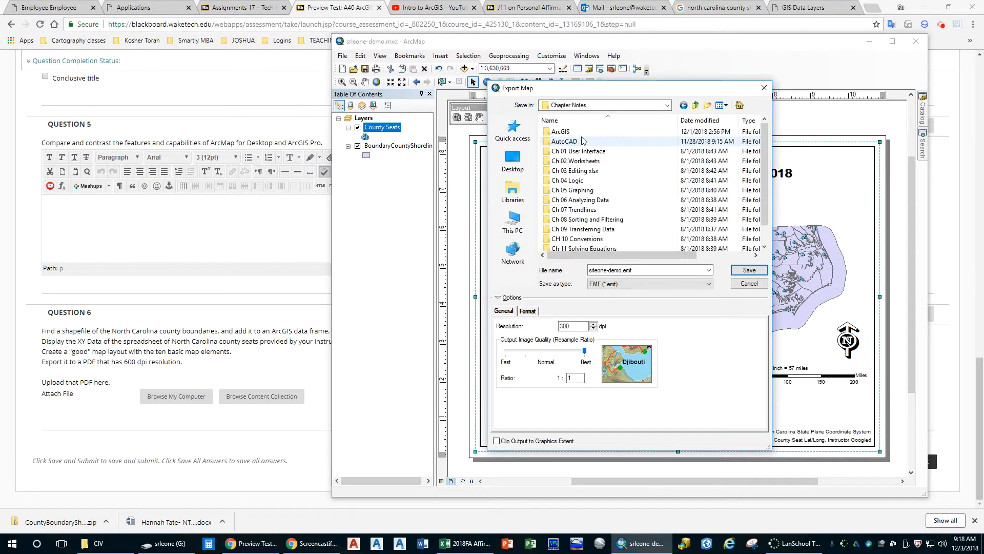
double_click(582, 135)
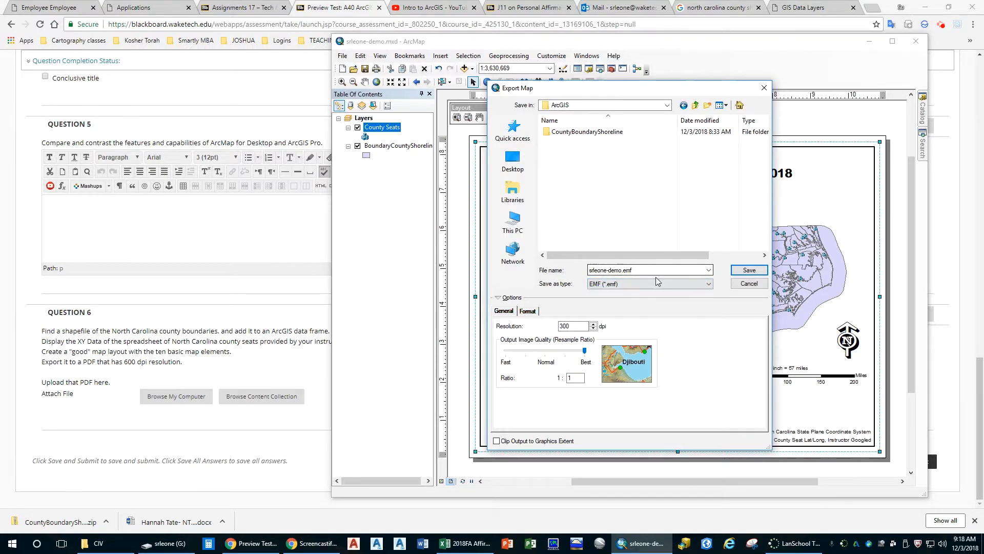
Step: Set the export type to PDF and the resolution to the required 600 dpi, and save the exported map
click(685, 285)
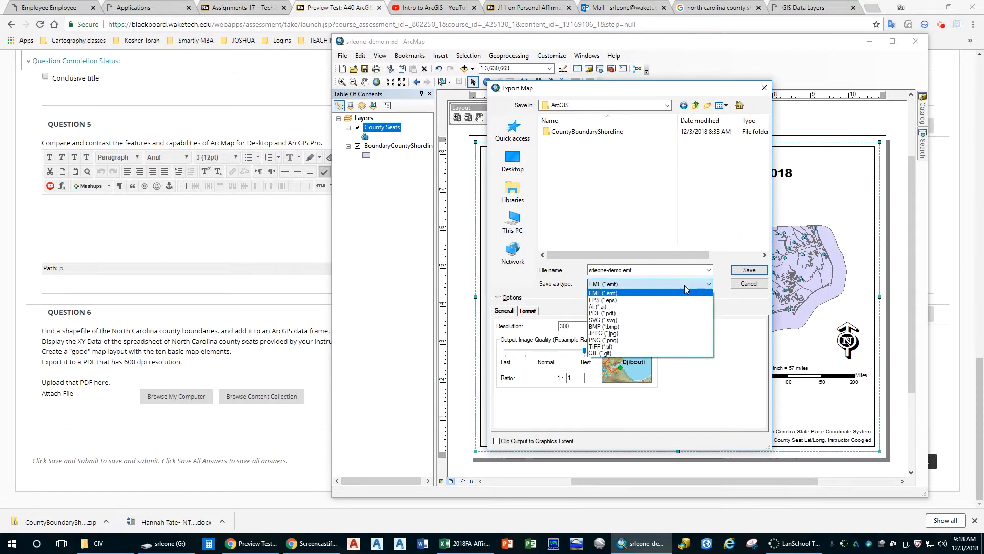
click(661, 312)
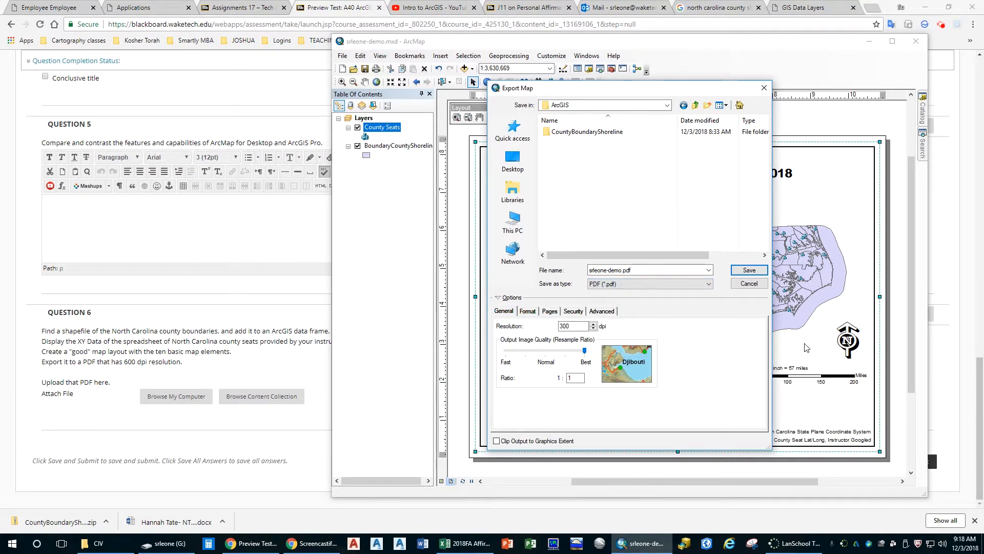
double_click(574, 326)
click(749, 271)
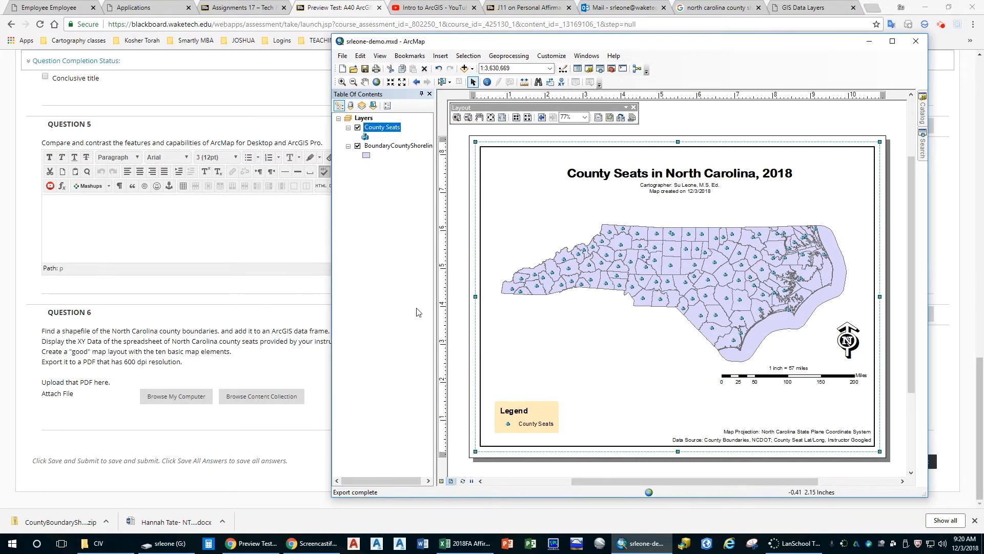
Step: Open the exported PDF from the CEG115A > Chapter Notes > ArcGIS folder in File Explorer
click(137, 543)
double_click(525, 176)
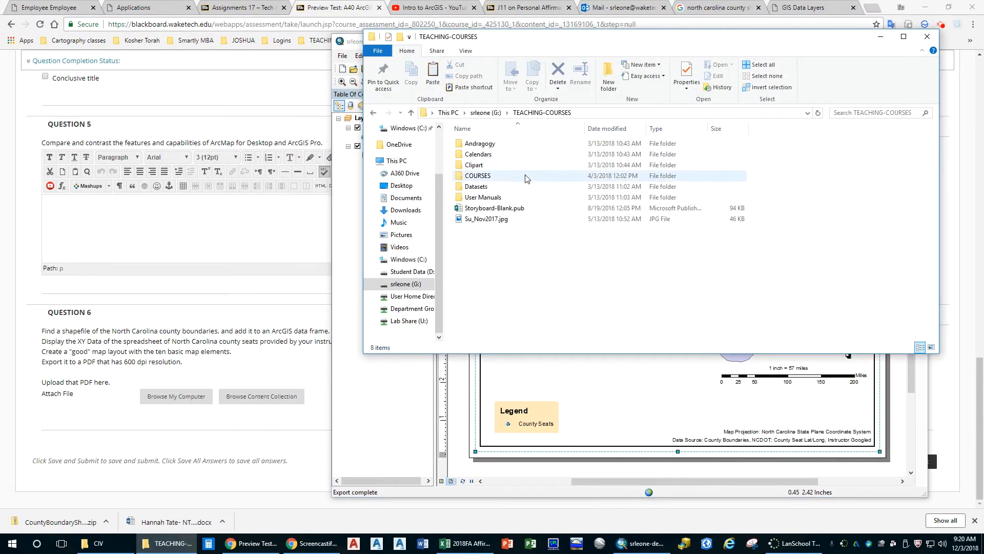
double_click(526, 177)
double_click(513, 166)
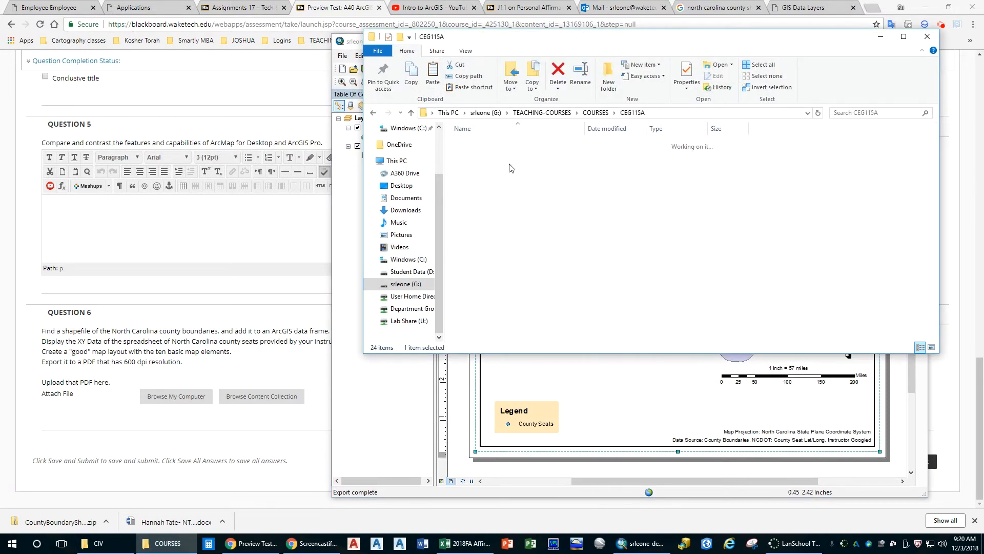
double_click(503, 153)
double_click(501, 144)
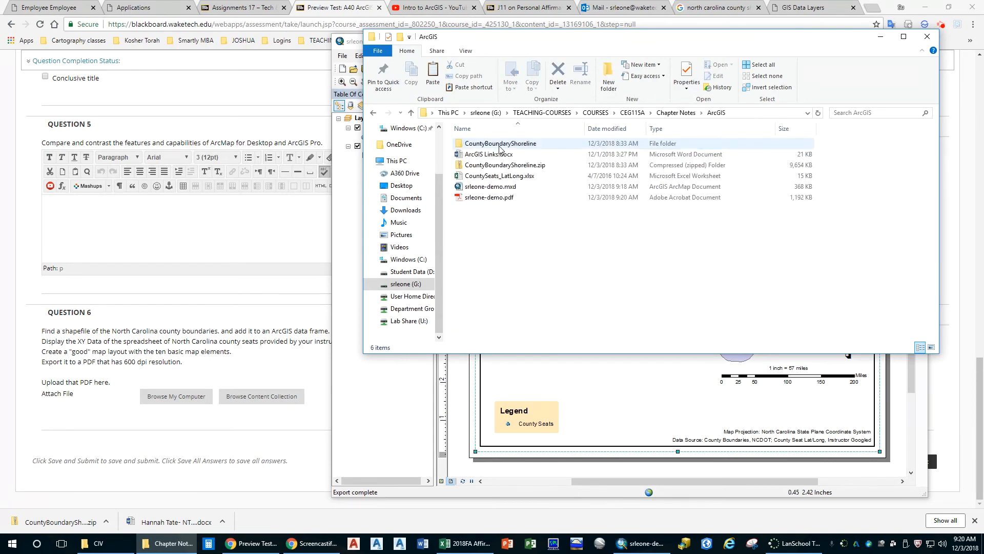
double_click(504, 197)
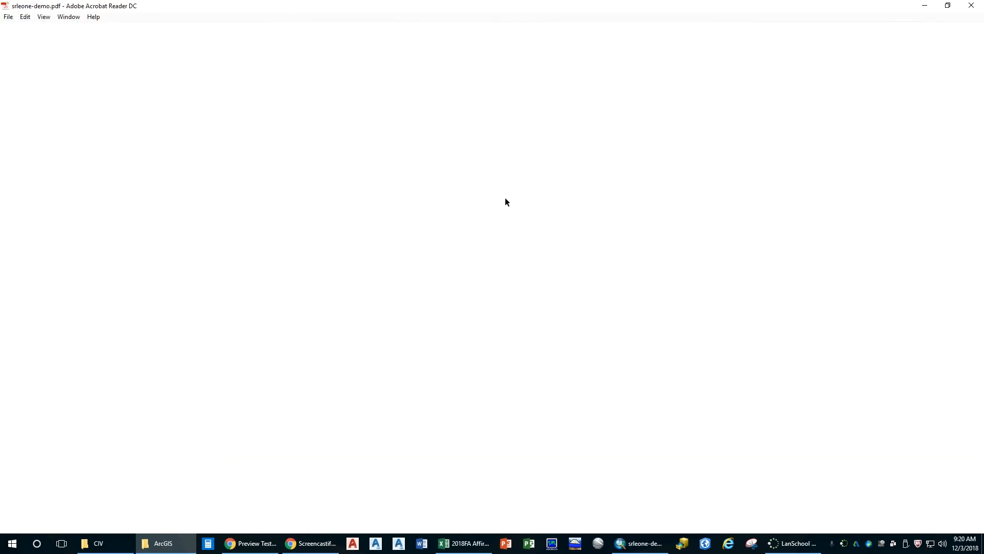